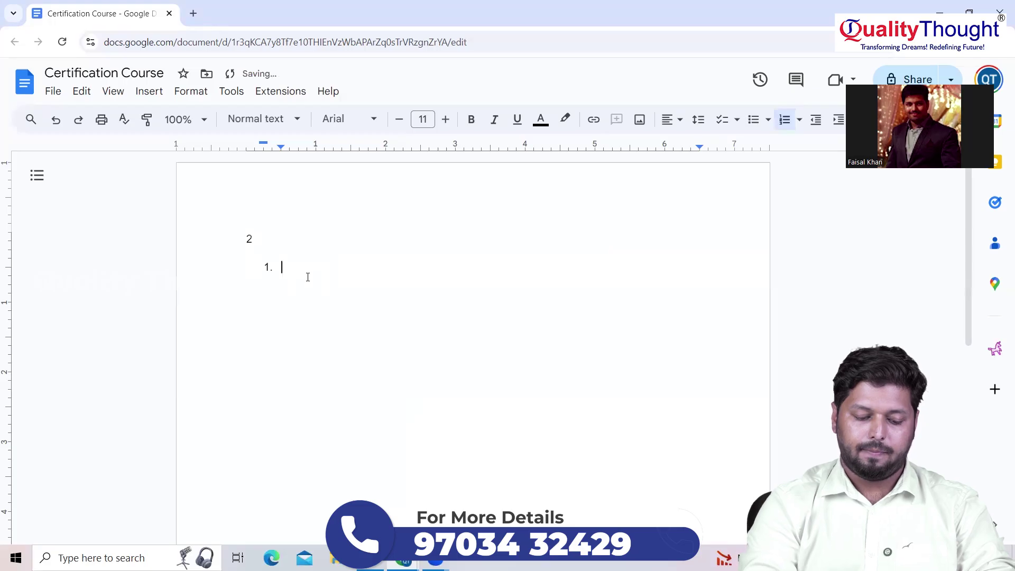
List 'Salesforce AI Associate' and 'Salesforce AI Specialist == Dec 2025' as numbered items, then end the list.
type("Salesf")
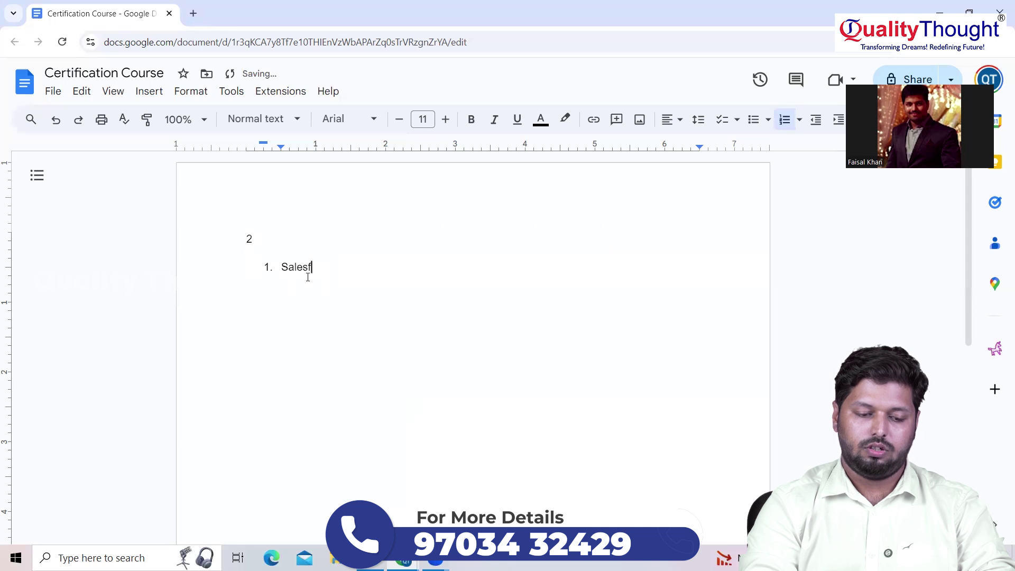
type("orce A")
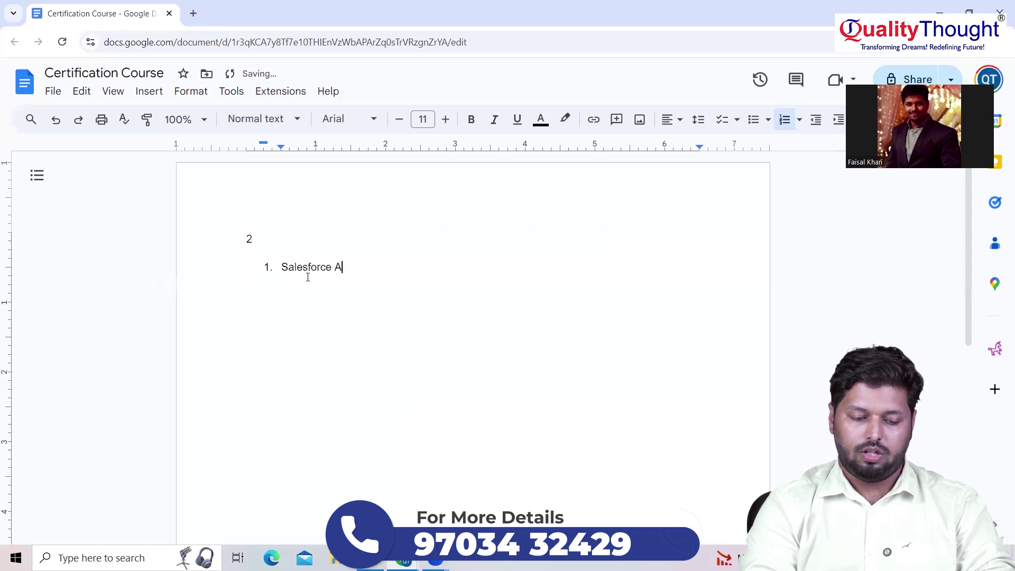
type("I ")
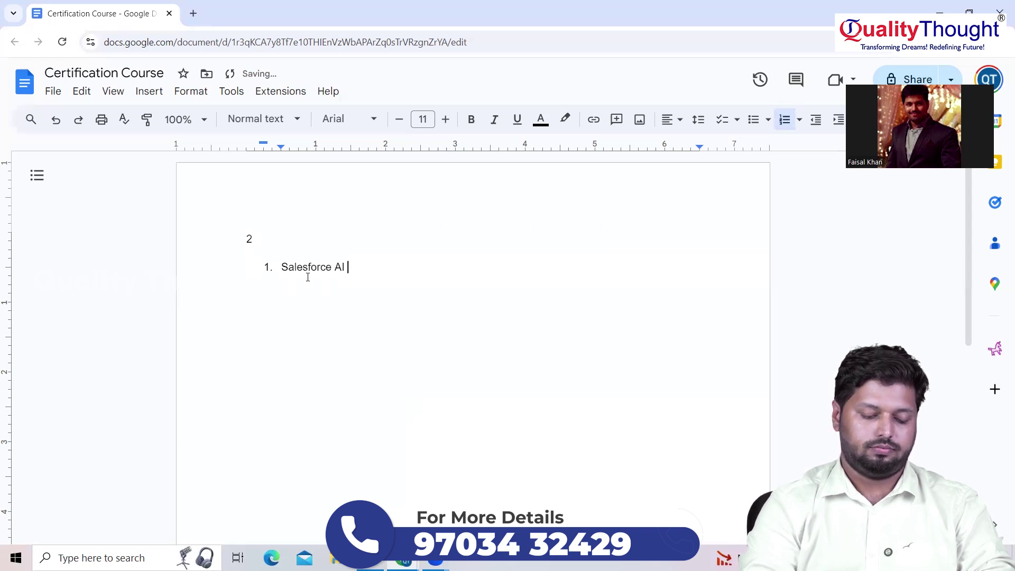
type("Associate")
key("Return")
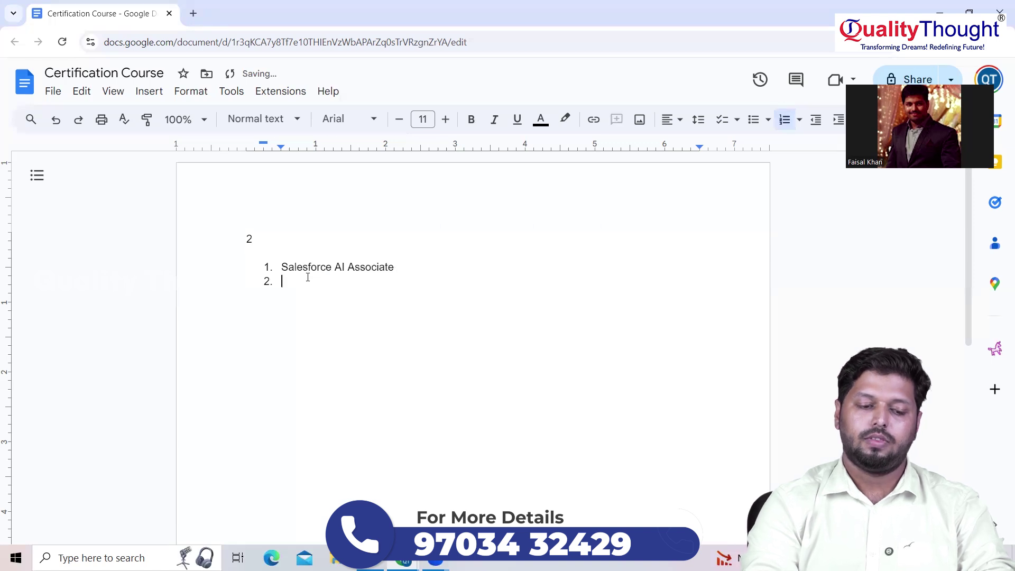
type("Sales")
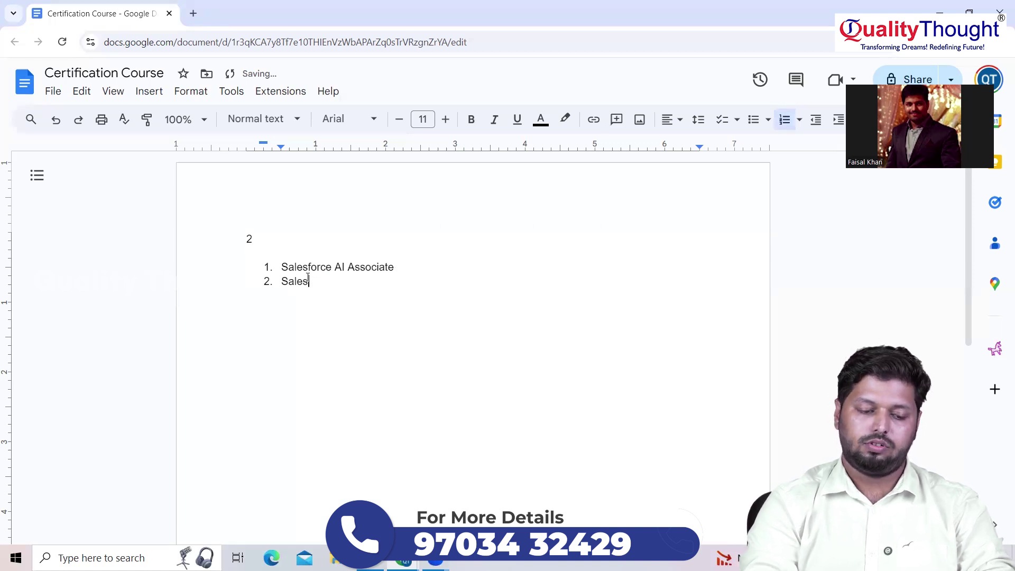
type("force AI Specialist ")
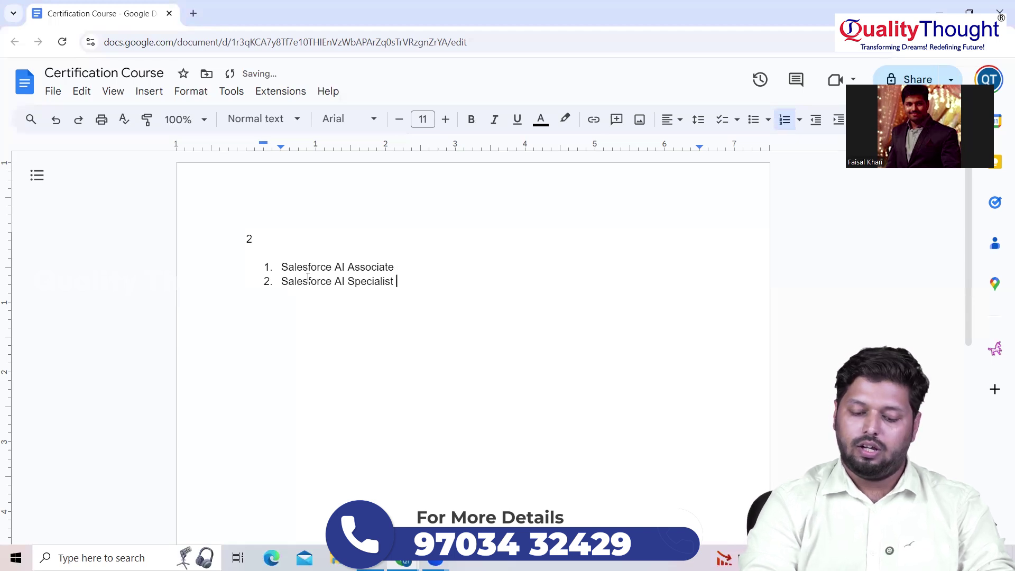
type("==")
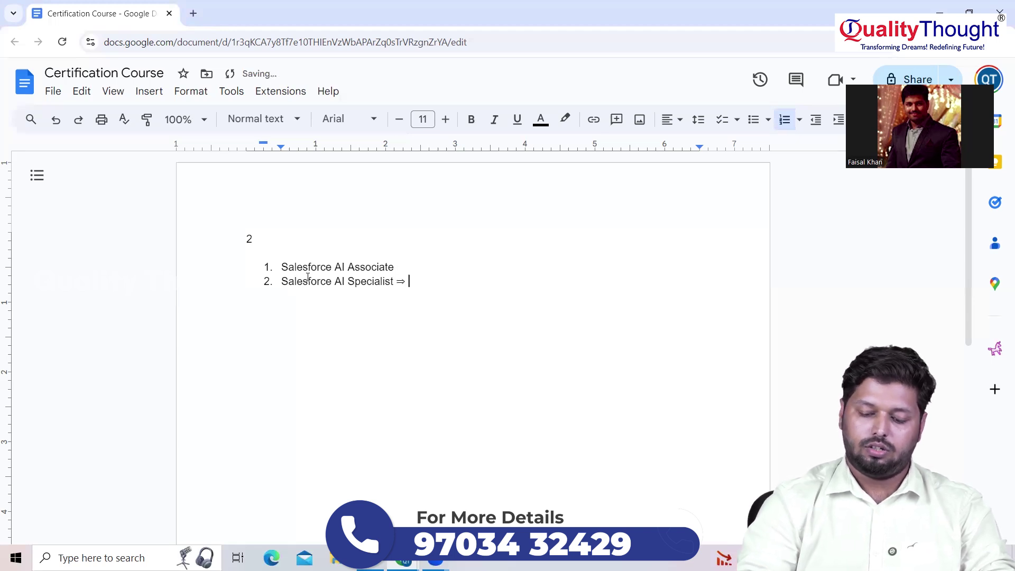
type(" Dec ")
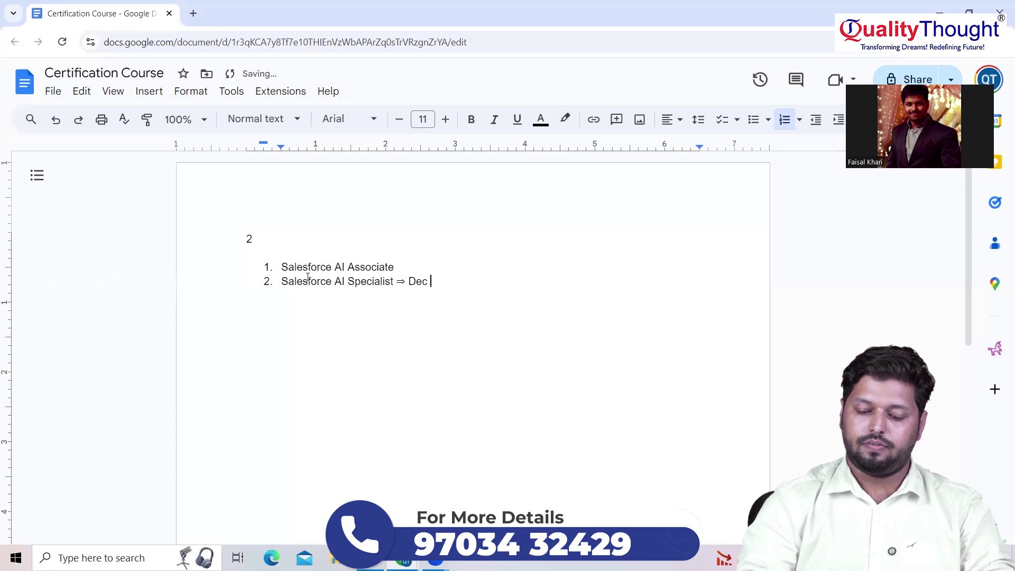
type("2025")
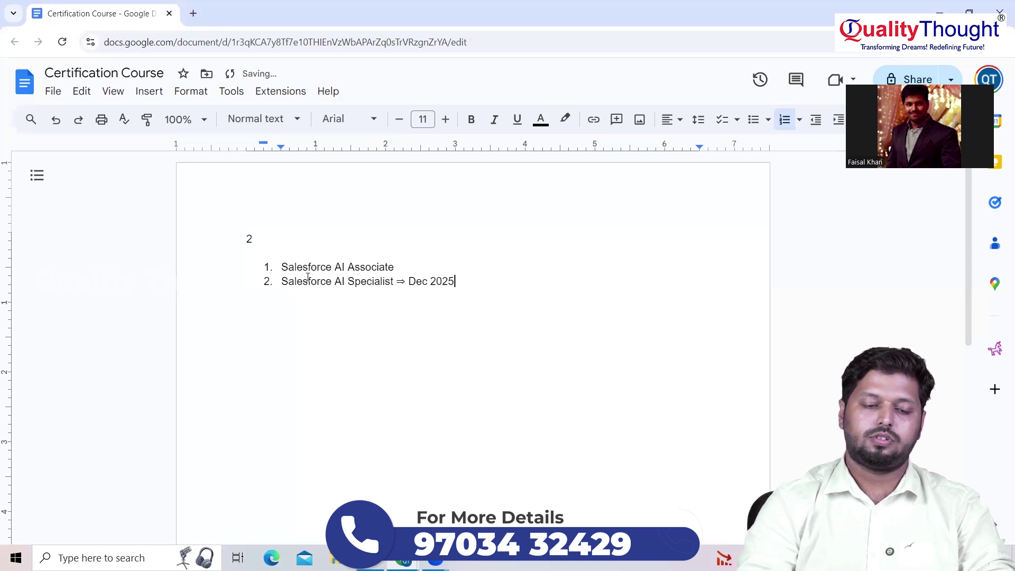
key("Return")
key("Return")
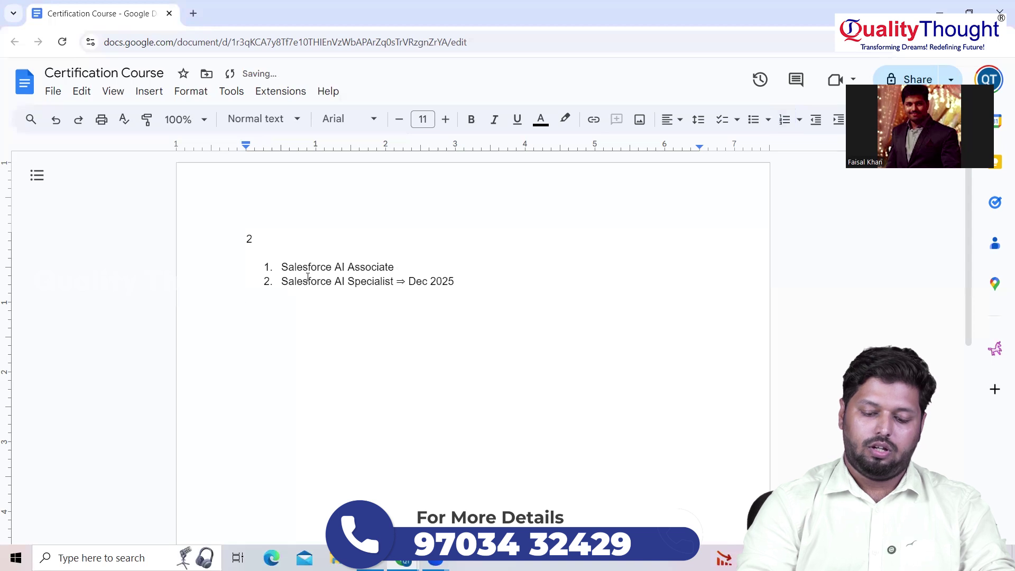
key("Return")
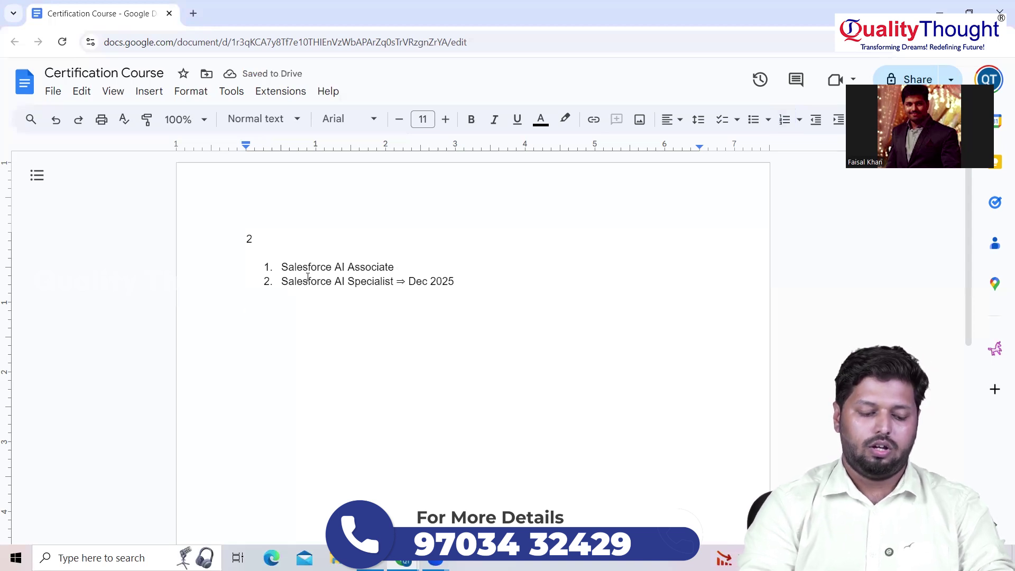
Add a '4' line and start a numbered list beneath it.
type("4")
key("Return")
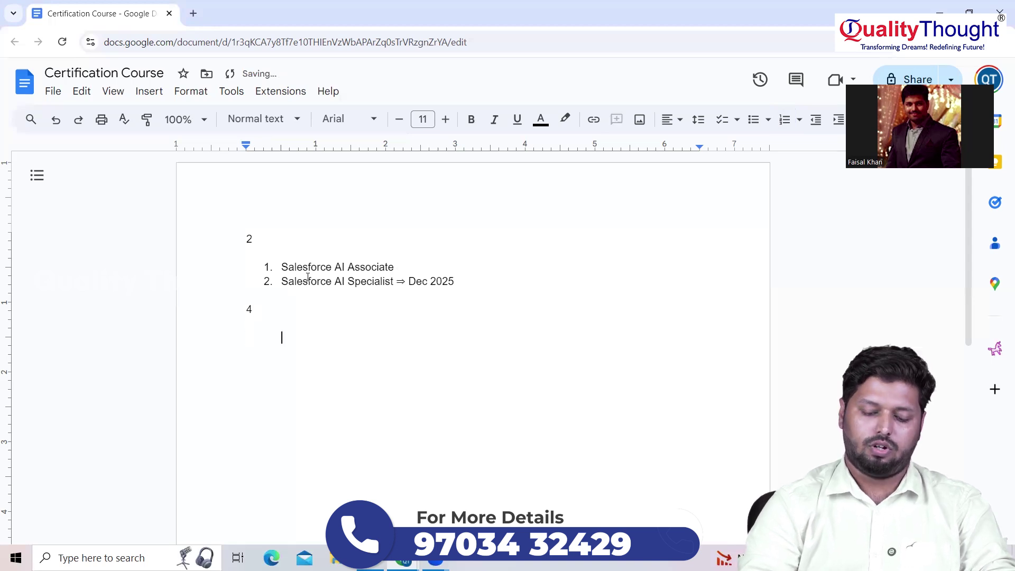
type("1. ")
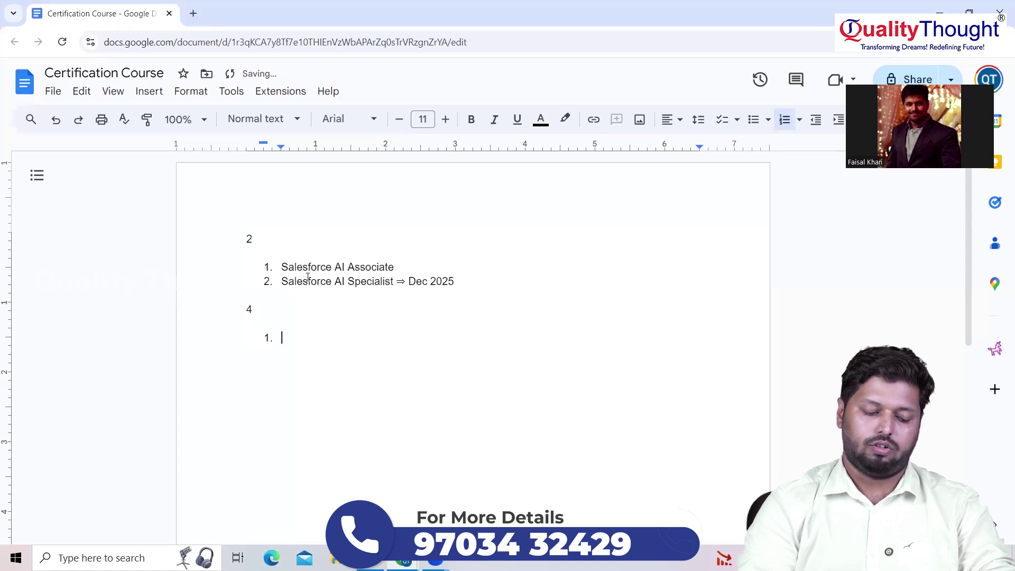
type("1.")
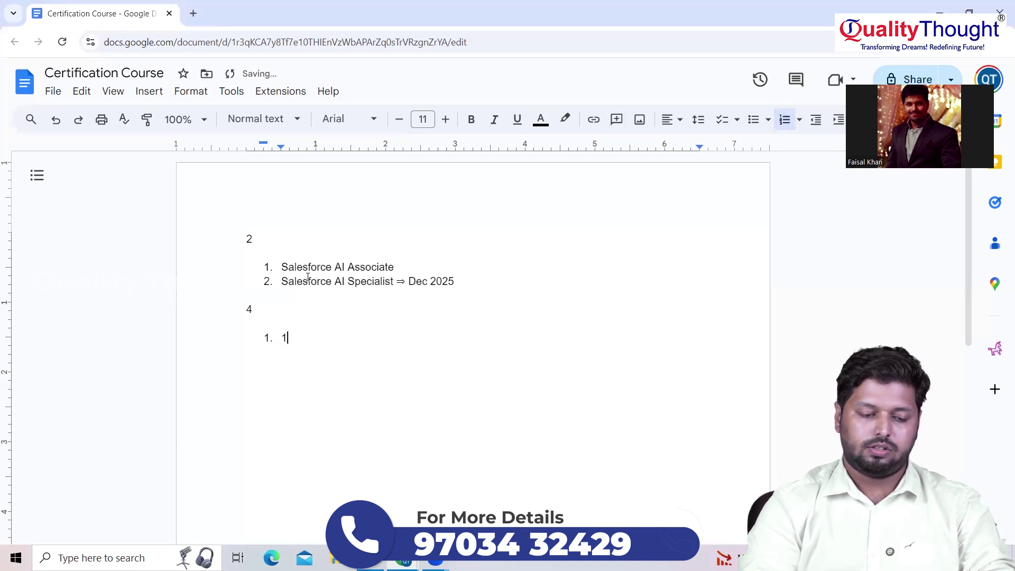
key("BackSpace")
key("BackSpace")
key("BackSpace")
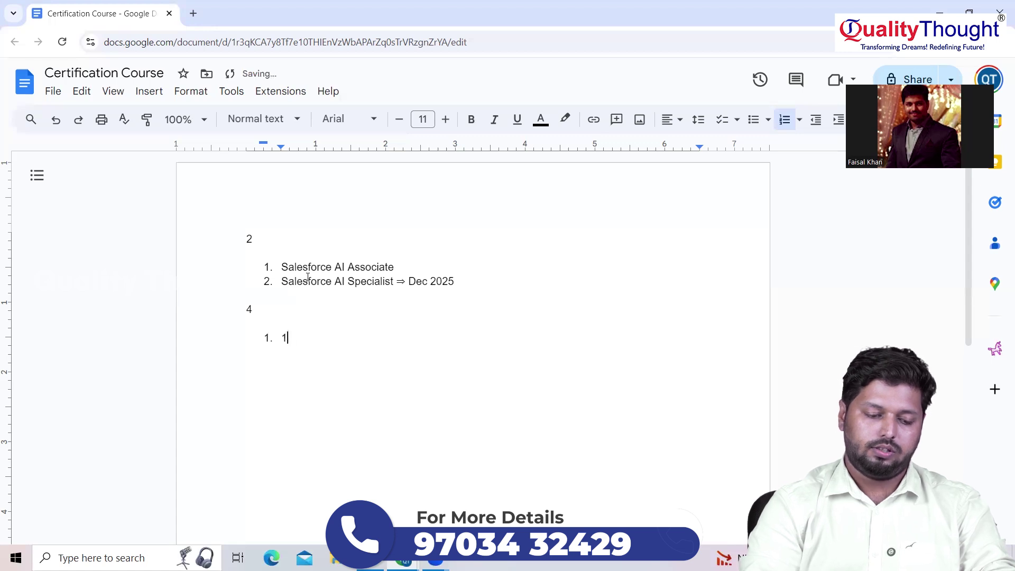
List Salesforce Associate, Salesforce Admin, Salesforce Platform Developer - 1 and Salesforce Business Analyst.
type("Sa")
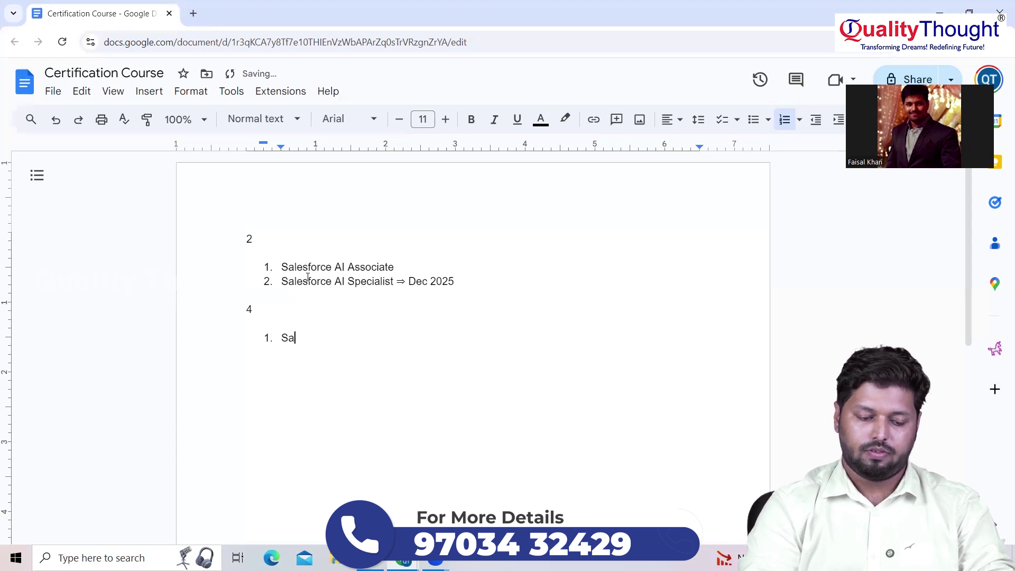
type("lesforce A")
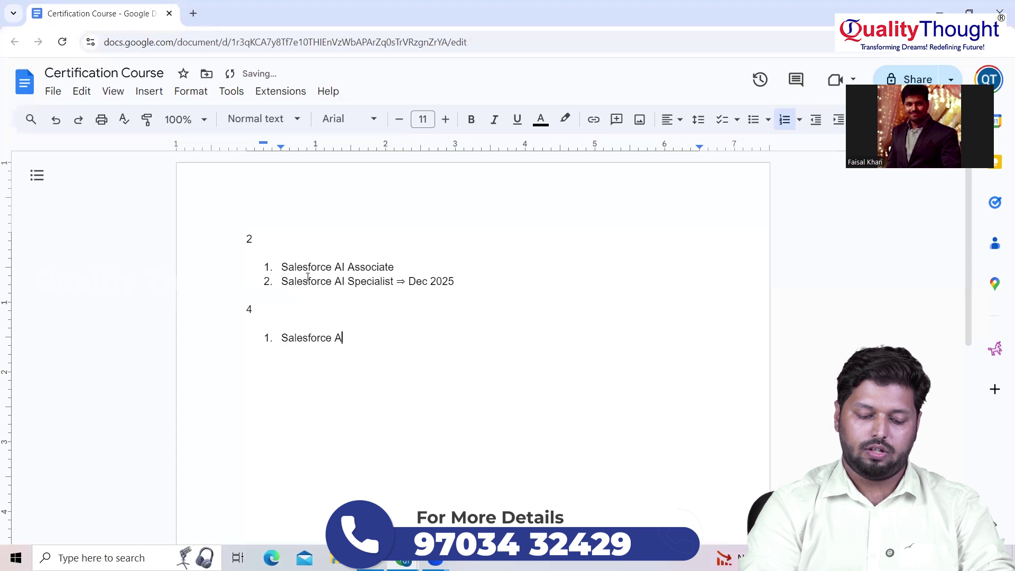
type("ssociate")
key("Return")
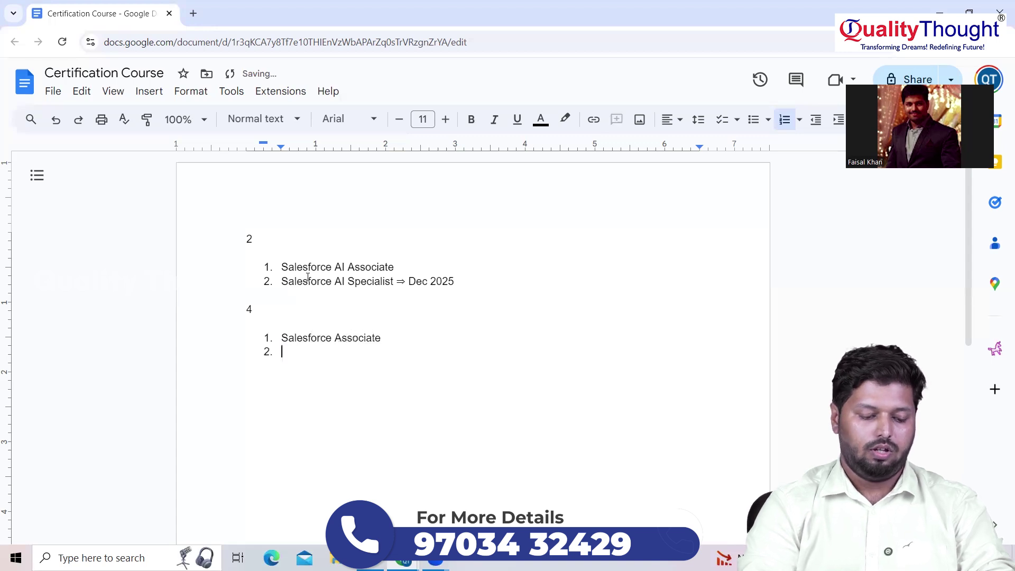
type("Salesforce Admin")
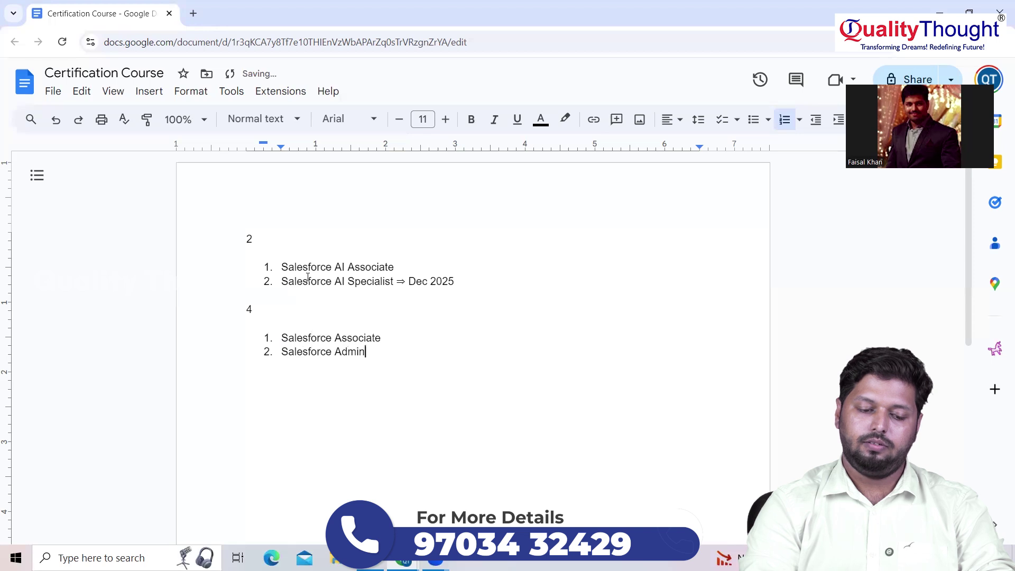
key("Return")
type("Sale")
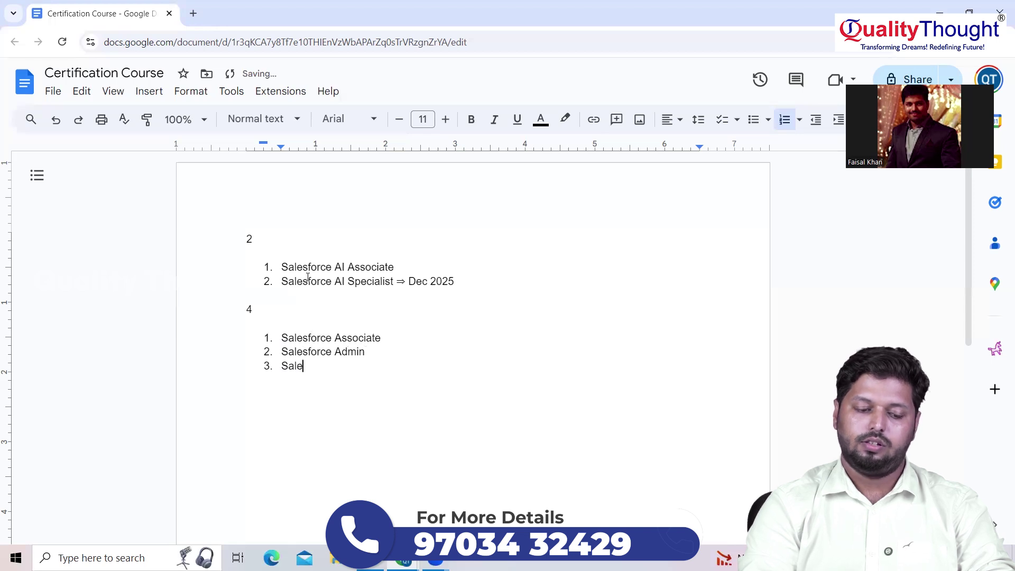
type("sforce Pla")
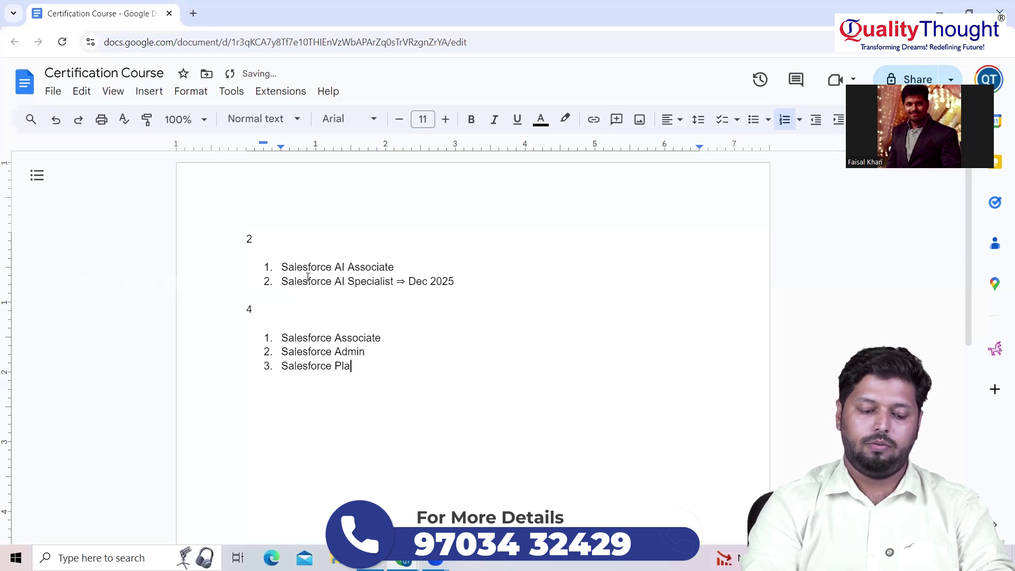
type("tform Dev")
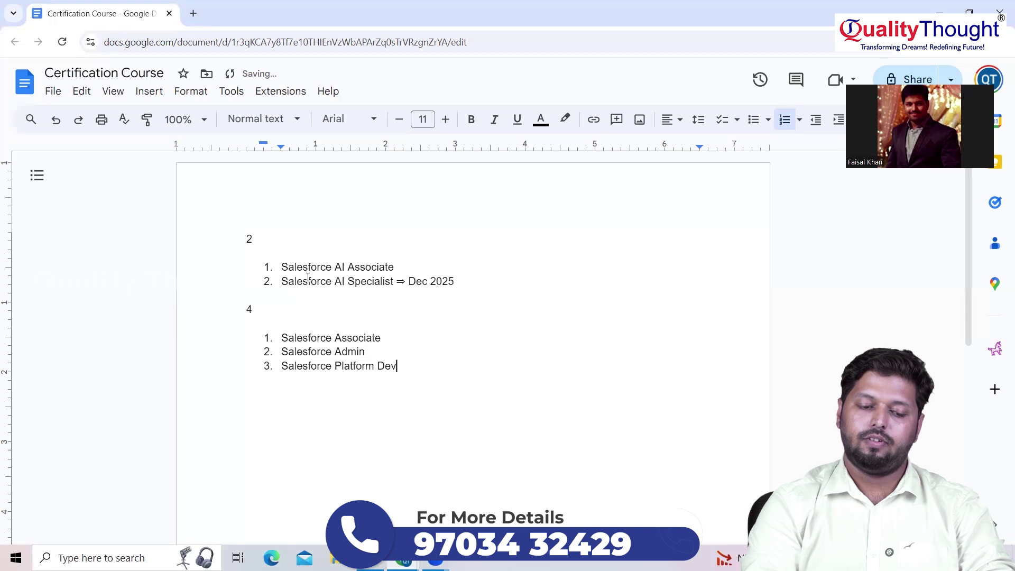
type("eloper - 1")
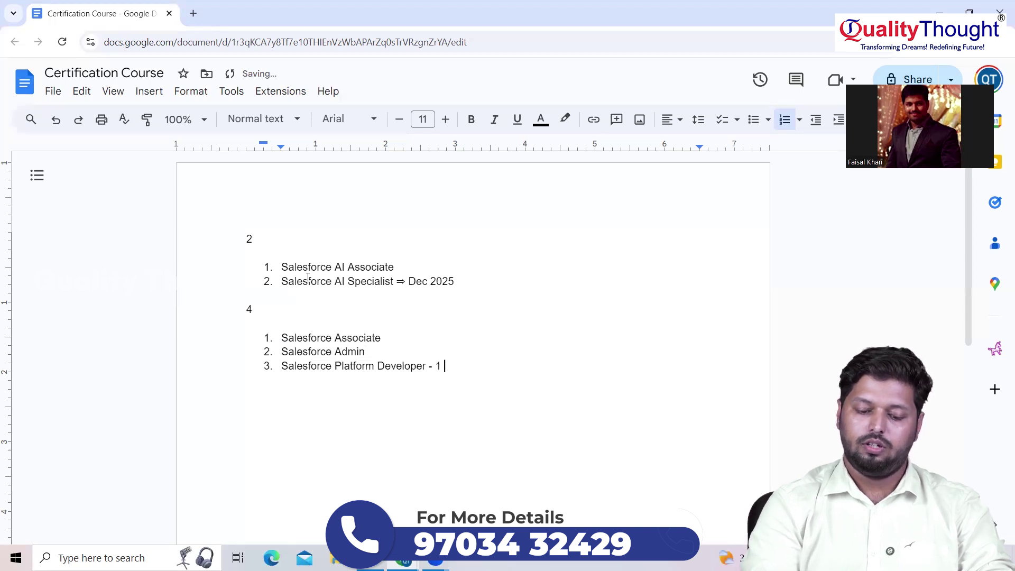
key("Return")
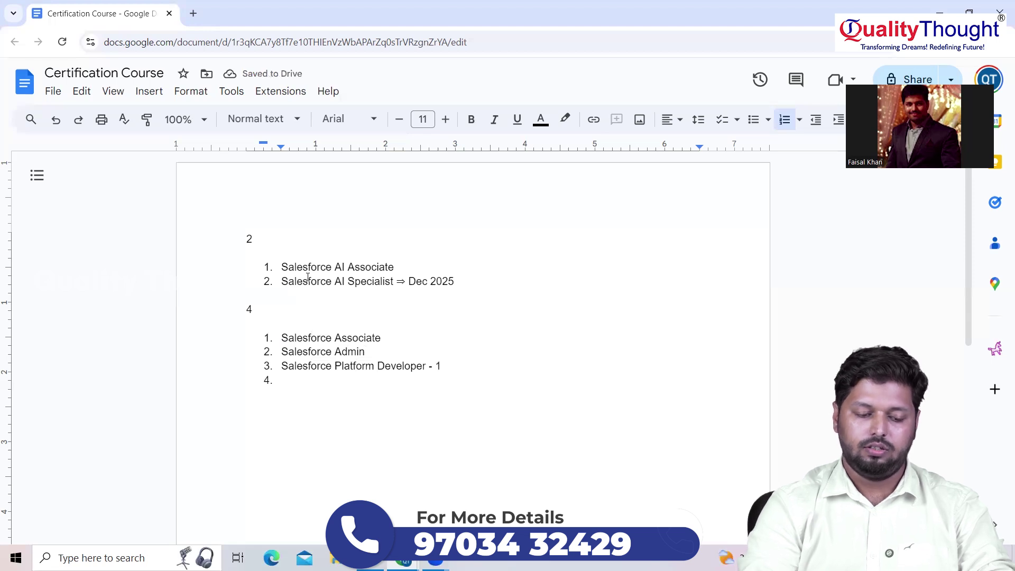
type("Salesforce ")
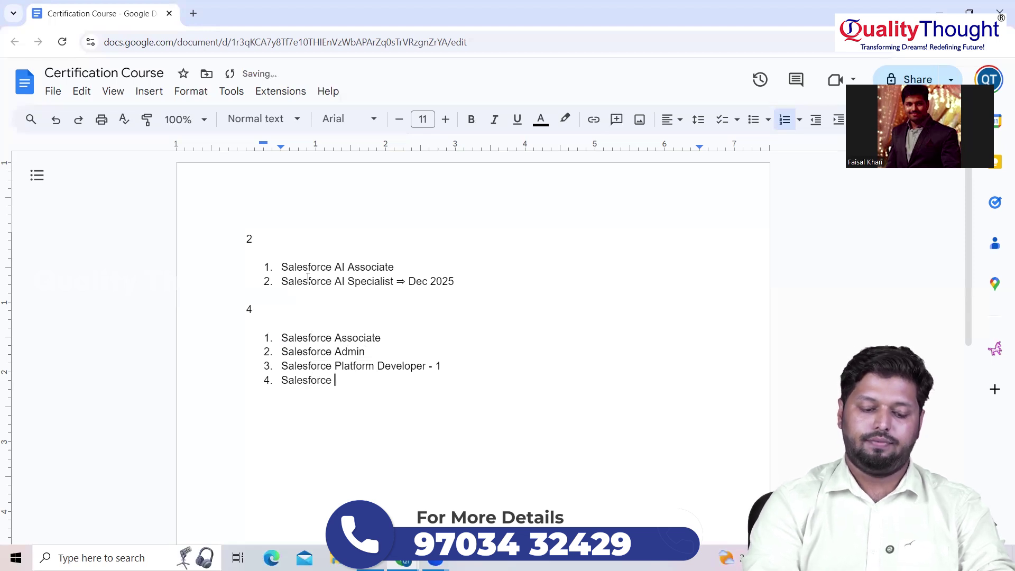
type("Business Analyst")
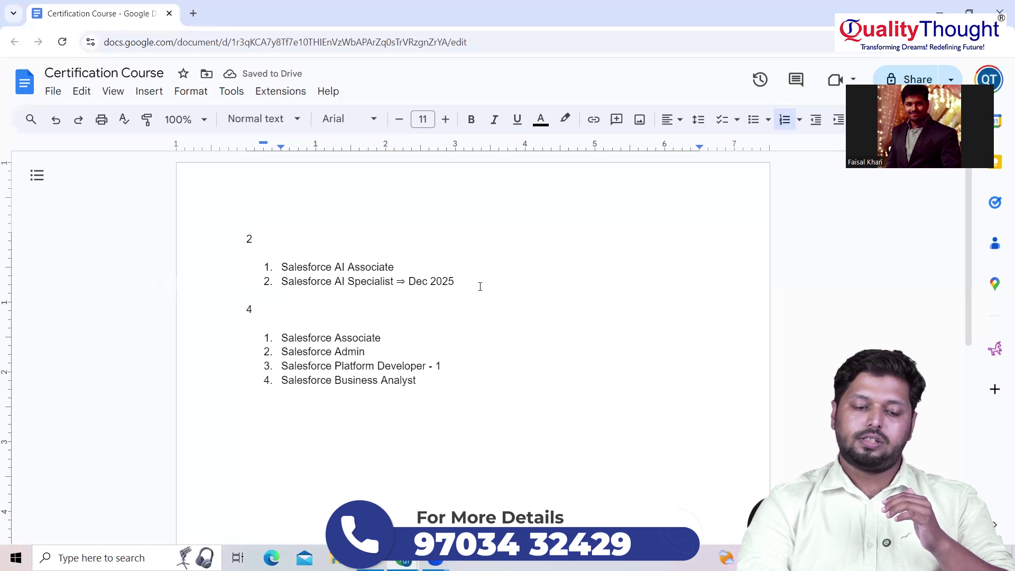
Exit the numbered list after 'Salesforce Business Analyst' onto a plain line.
left_click_drag(480, 287, 236, 258)
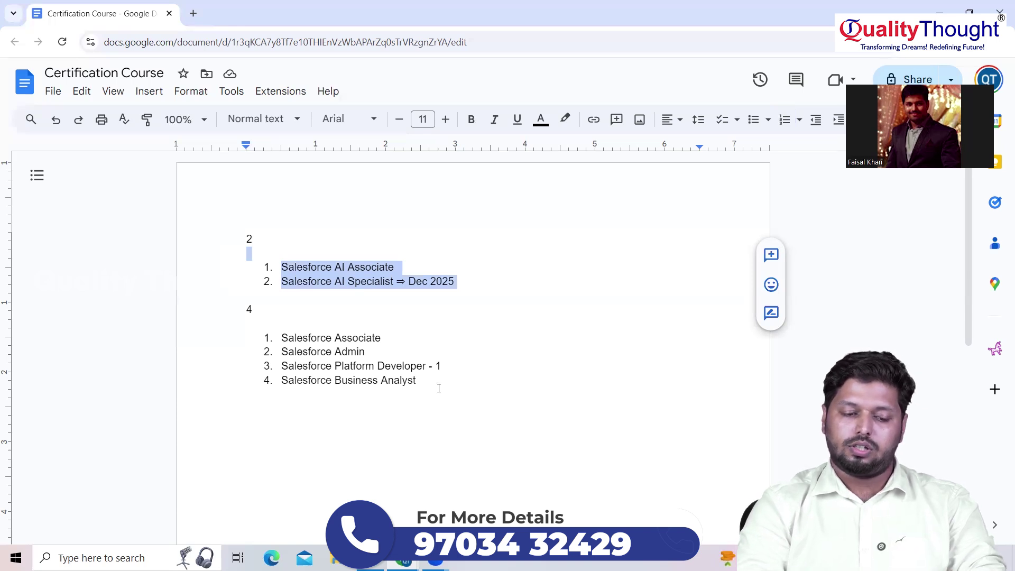
left_click_drag(439, 388, 260, 339)
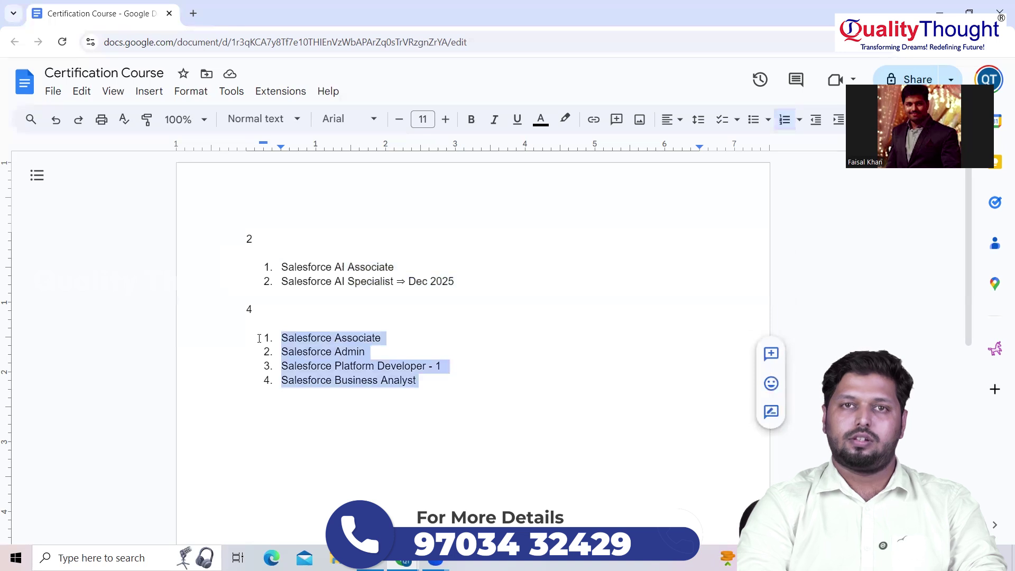
left_click(424, 414)
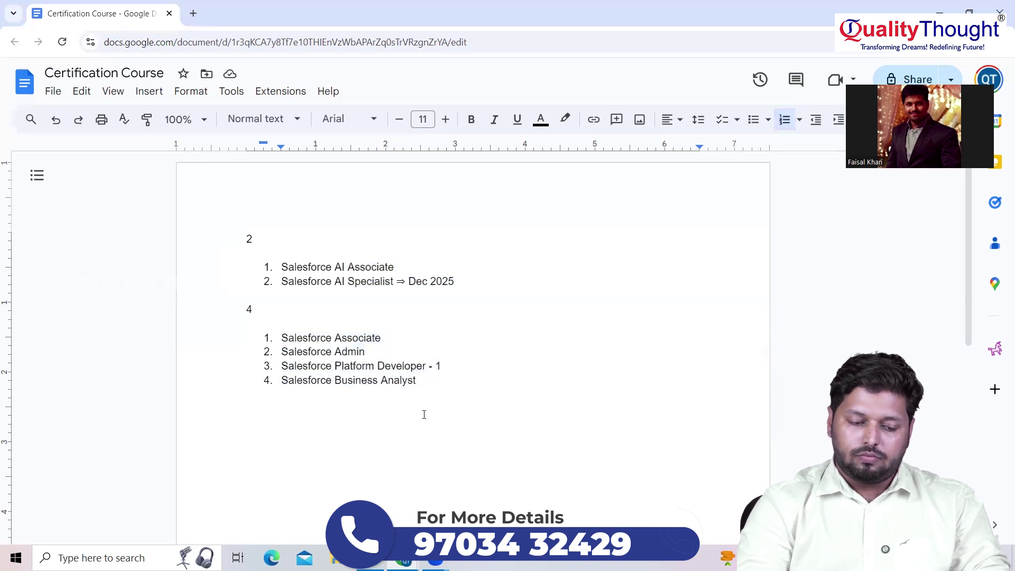
key("Return")
key("Return")
key("Return")
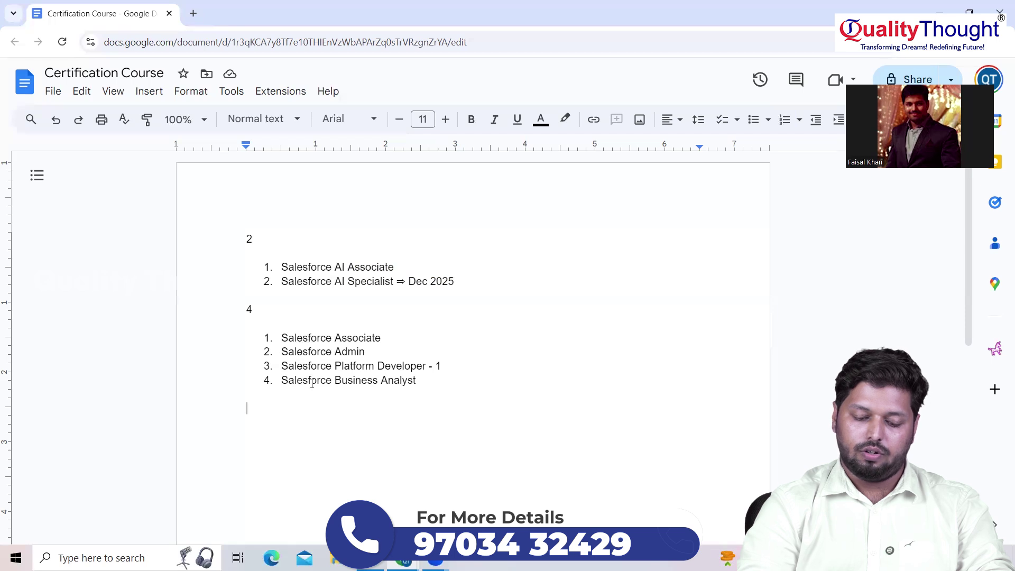
Add cost lines '$ 200' and '$ 36' below the list.
type("200")
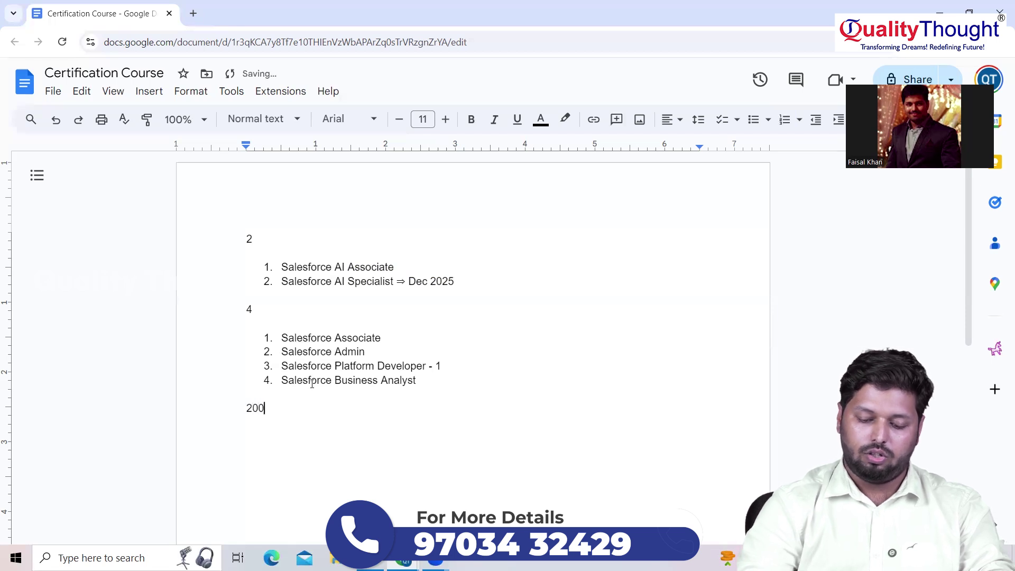
key("Home")
type("$")
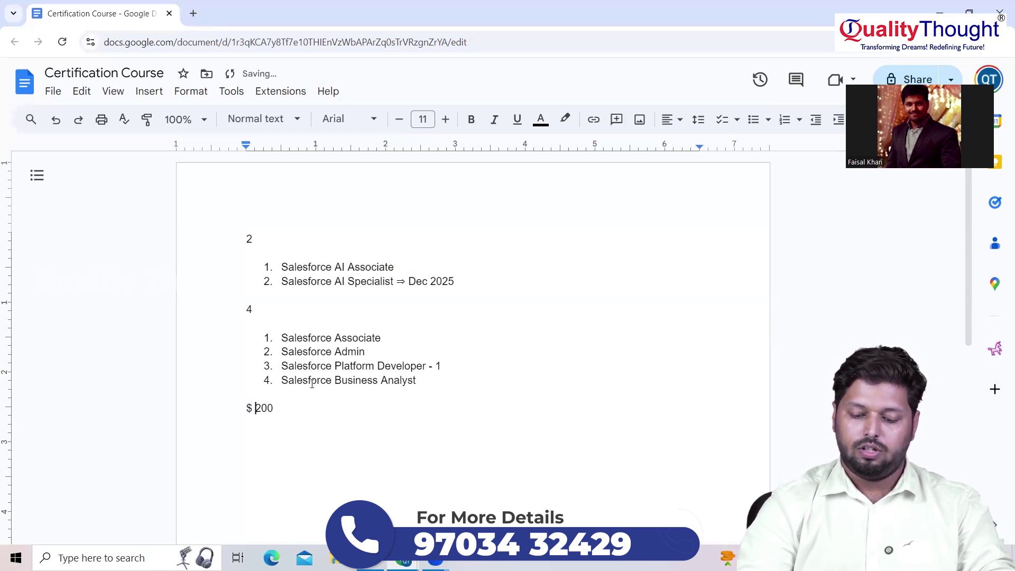
key("End")
key("Return")
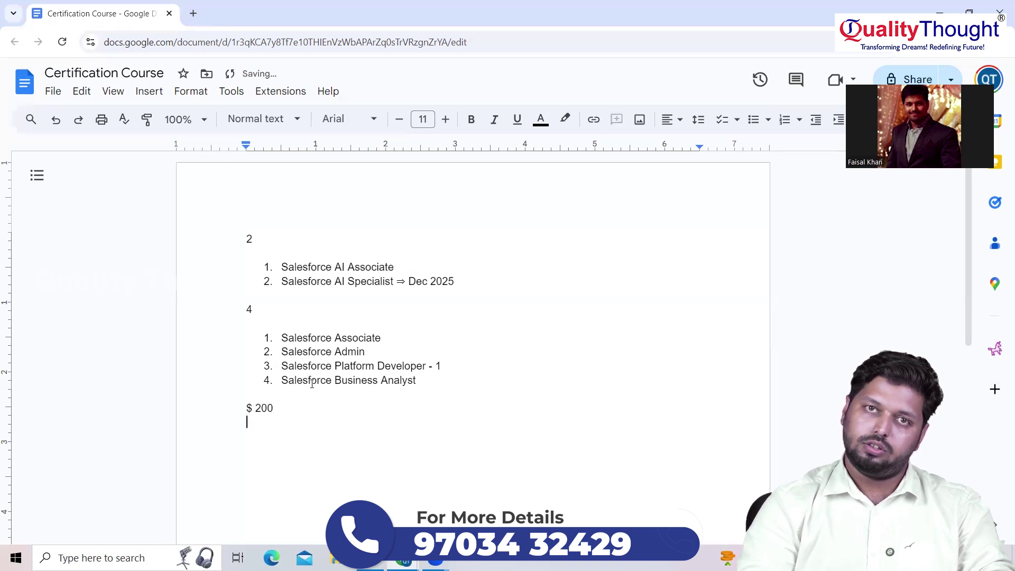
type("$ ")
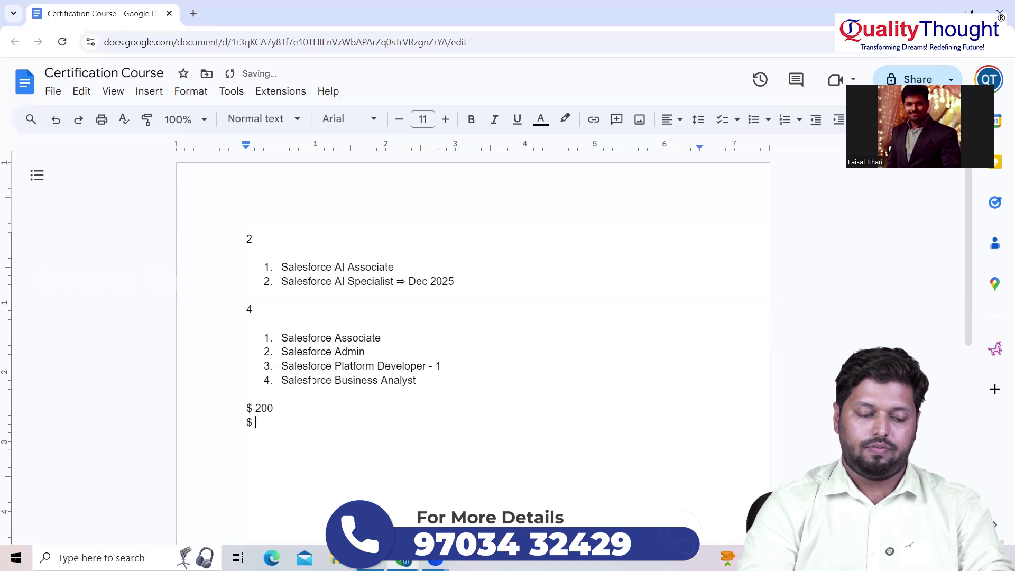
type("36")
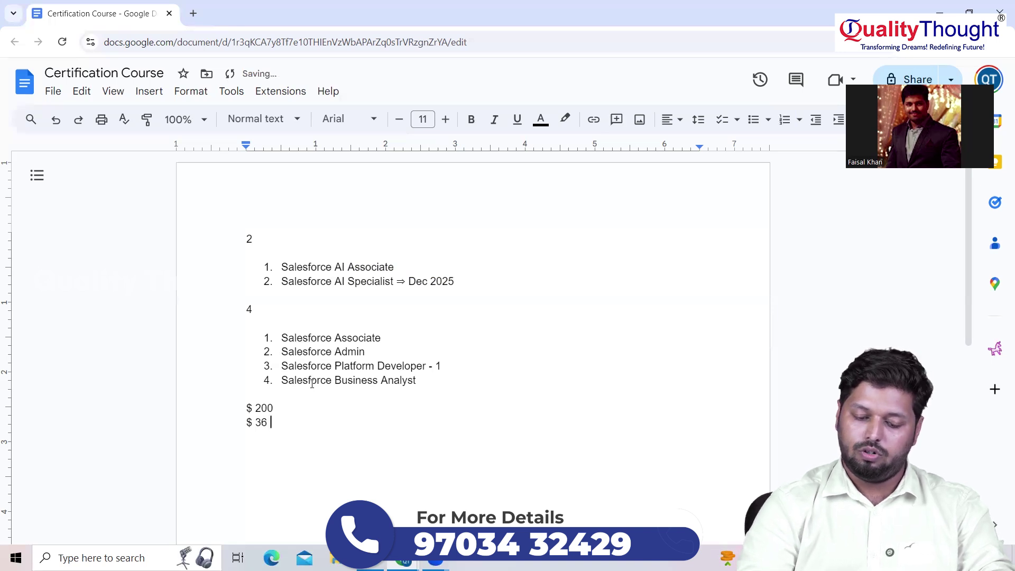
key("Return")
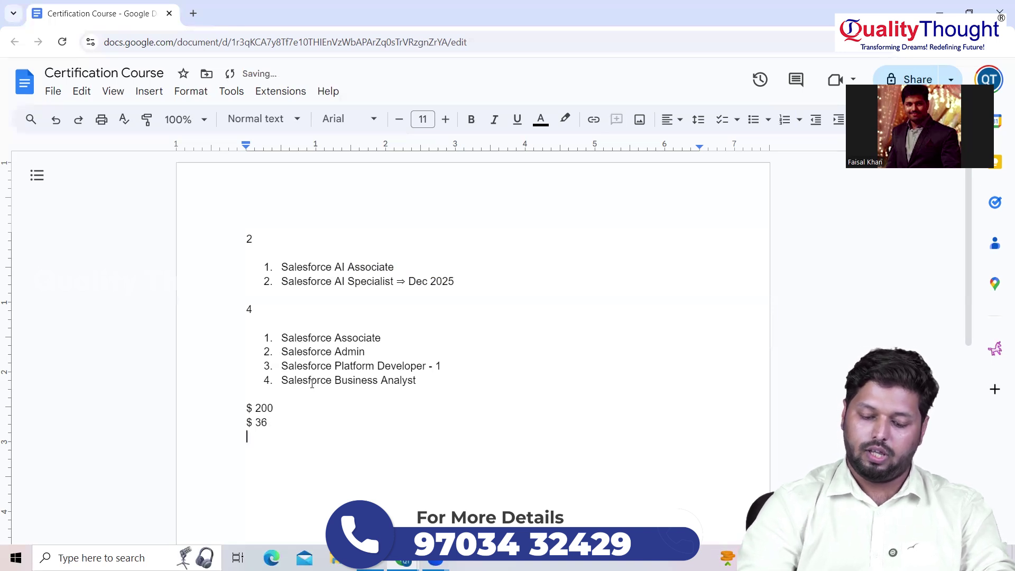
Add '400', a '====' separator, '20,000' and a '=====' separator on separate lines.
type("400")
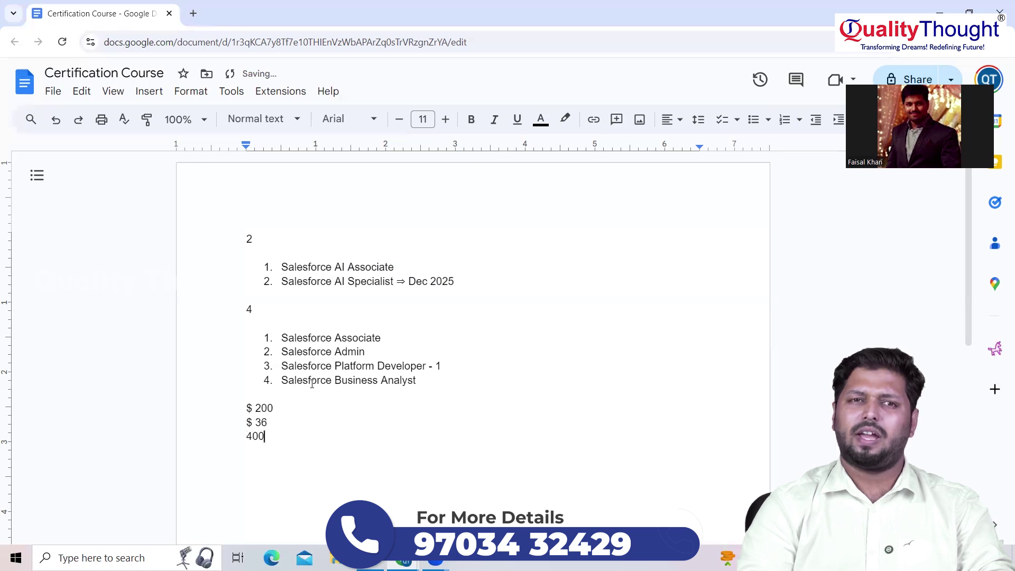
key("Return")
type("==")
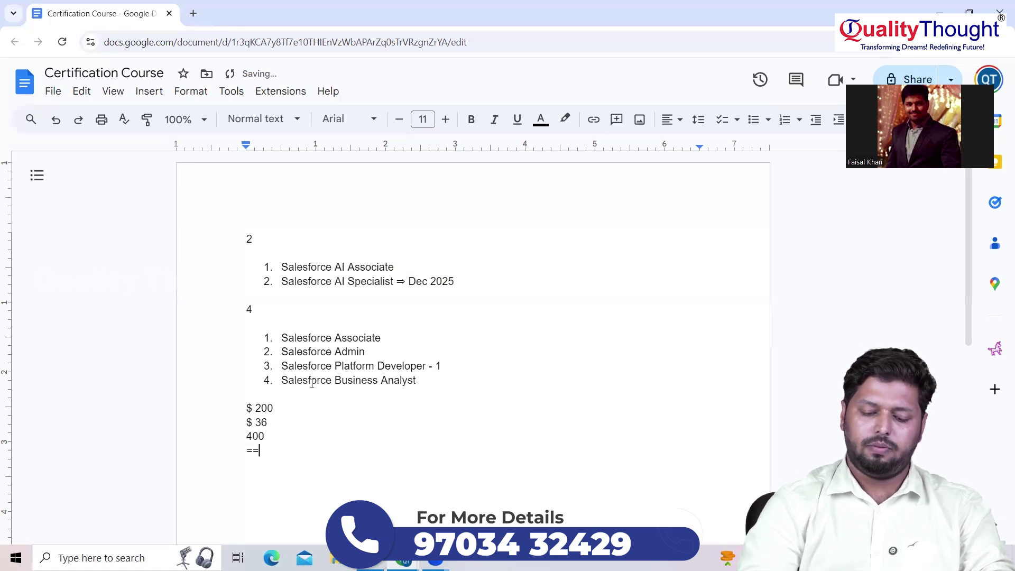
type("==")
key("Return")
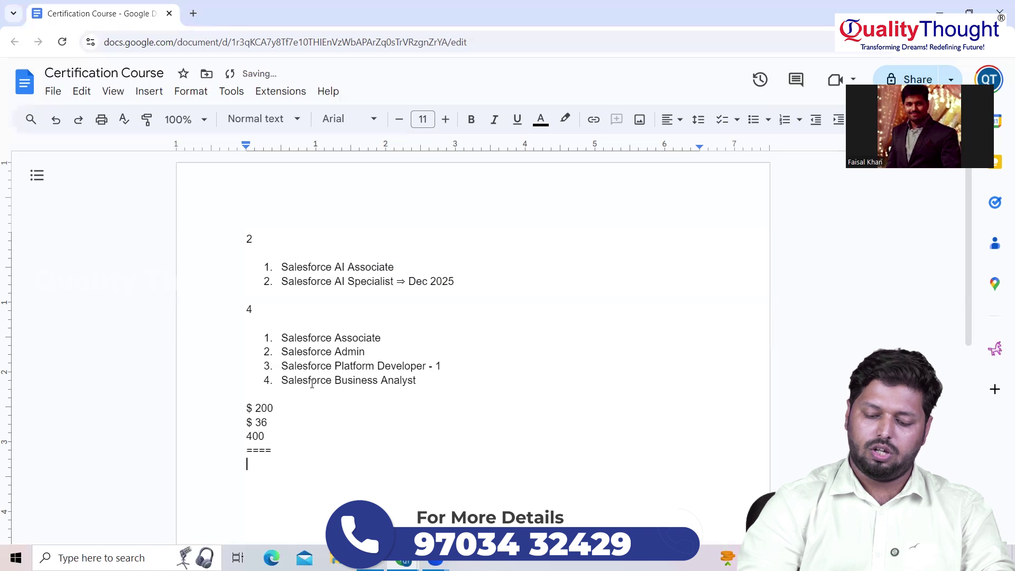
type("20")
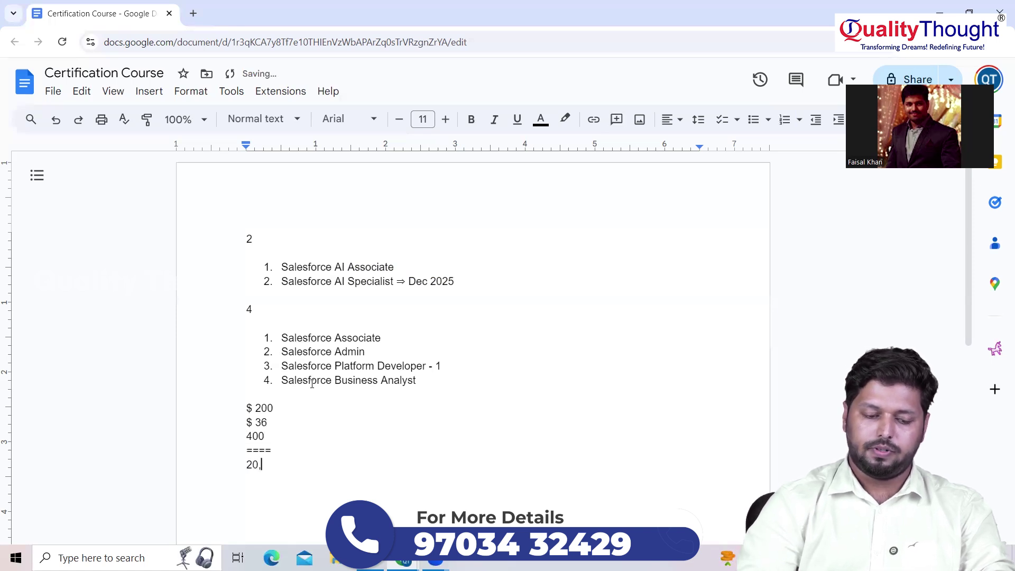
key("Return")
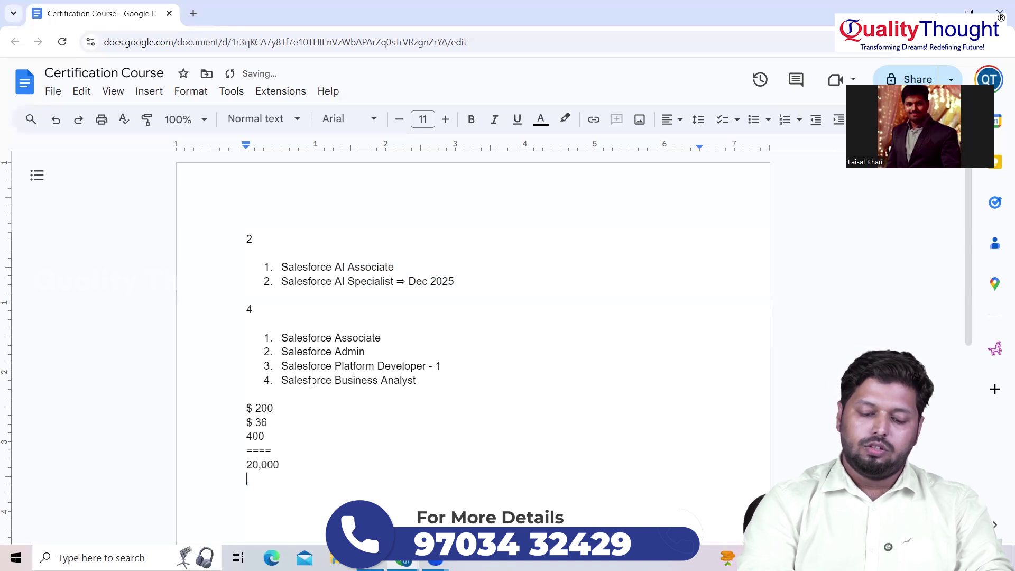
type("=====")
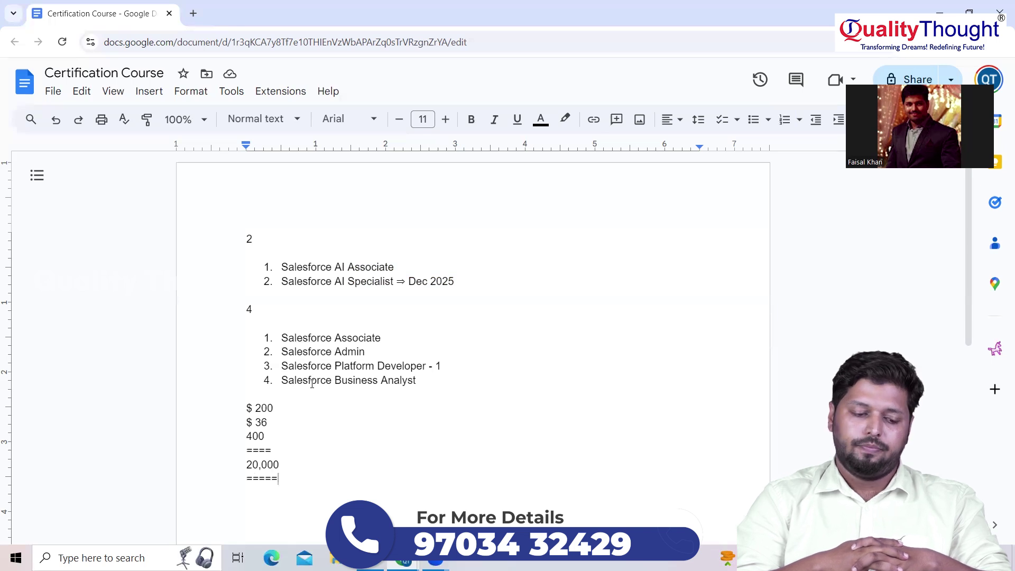
scroll(312, 385, "down", 2)
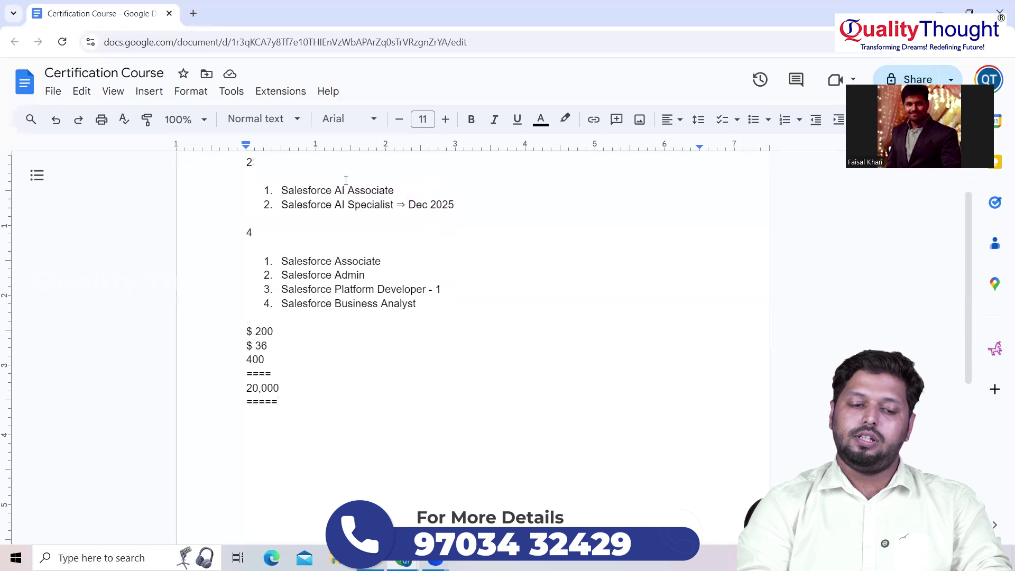
left_click_drag(340, 179, 429, 217)
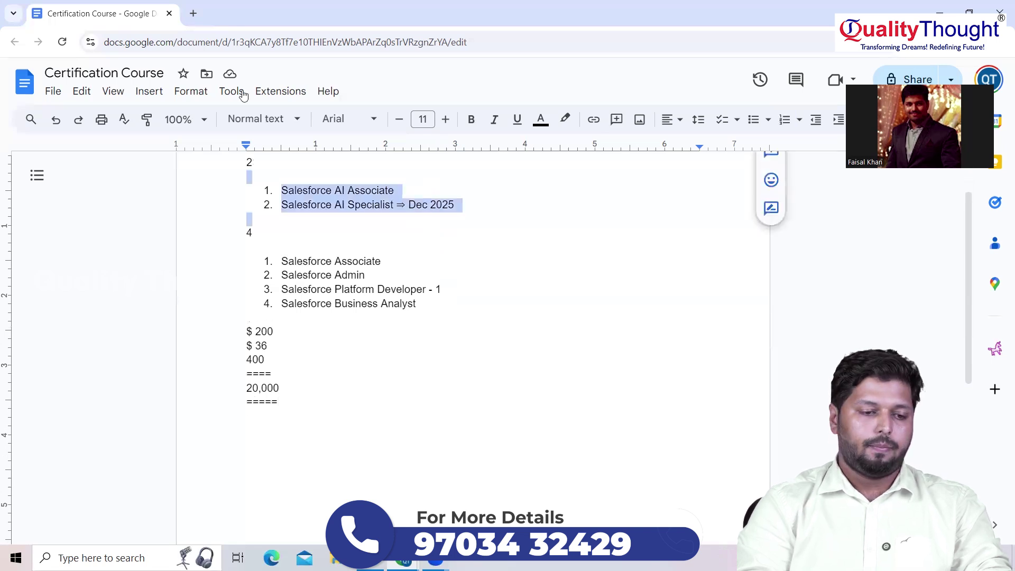
Open webassessor.com/salesforce in a new tab and copy its web address.
left_click(194, 14)
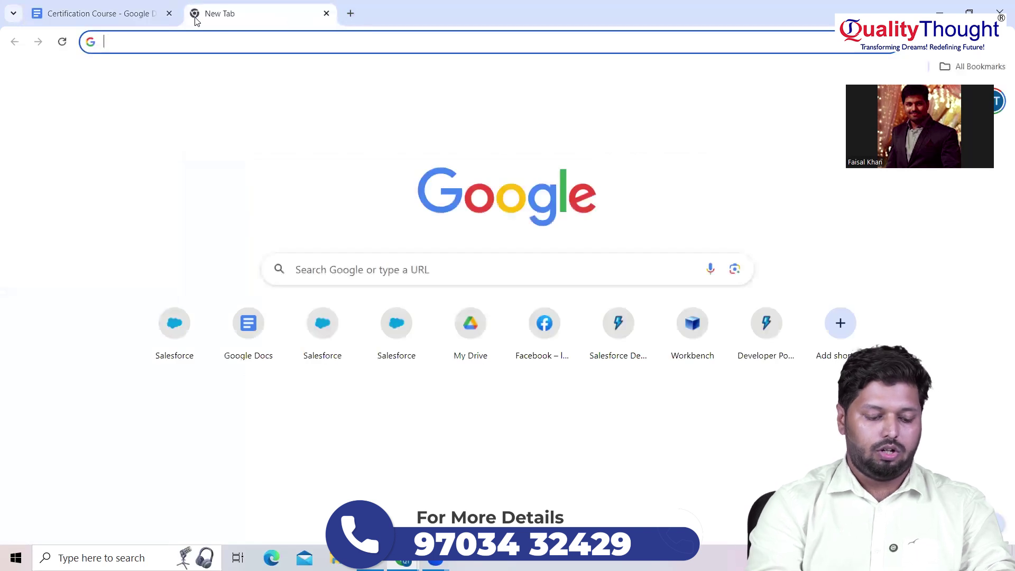
type("We")
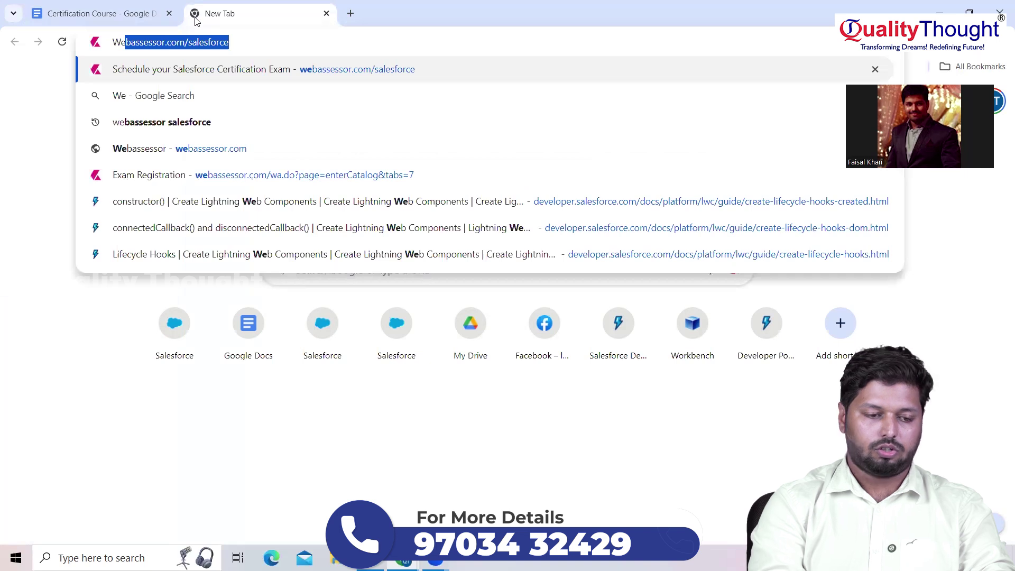
key("Return")
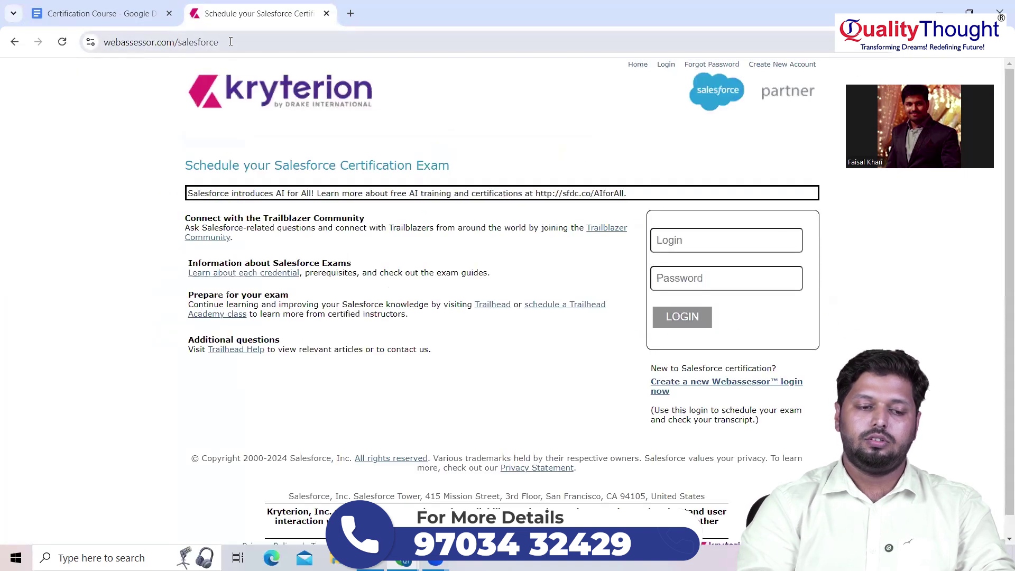
left_click_drag(105, 42, 231, 44)
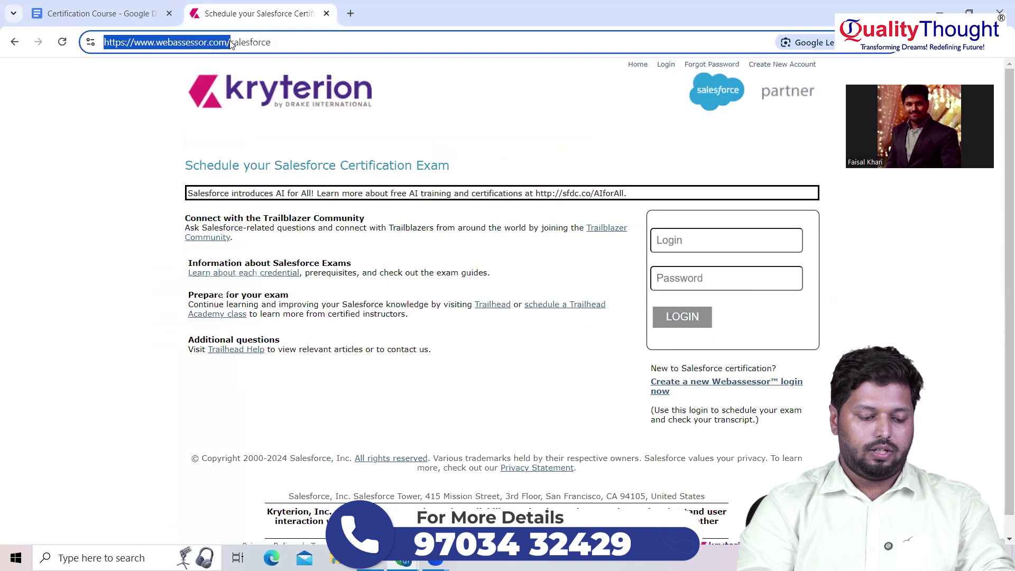
left_click(280, 44, "shift")
key("ctrl+c")
Paste the webassessor.com/salesforce link on a new line below the ===== separator.
left_click(104, 5)
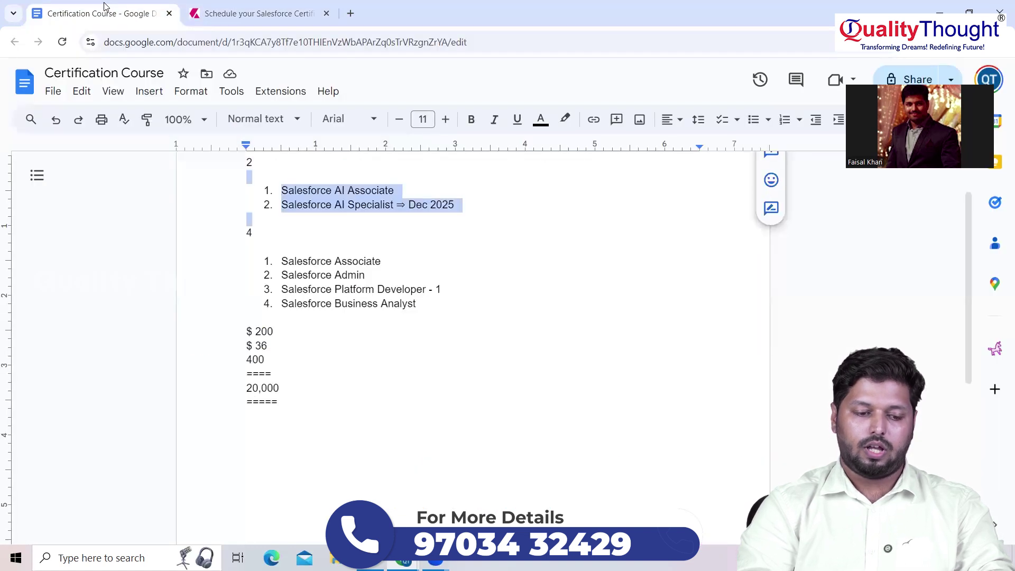
left_click(315, 417)
key("Return")
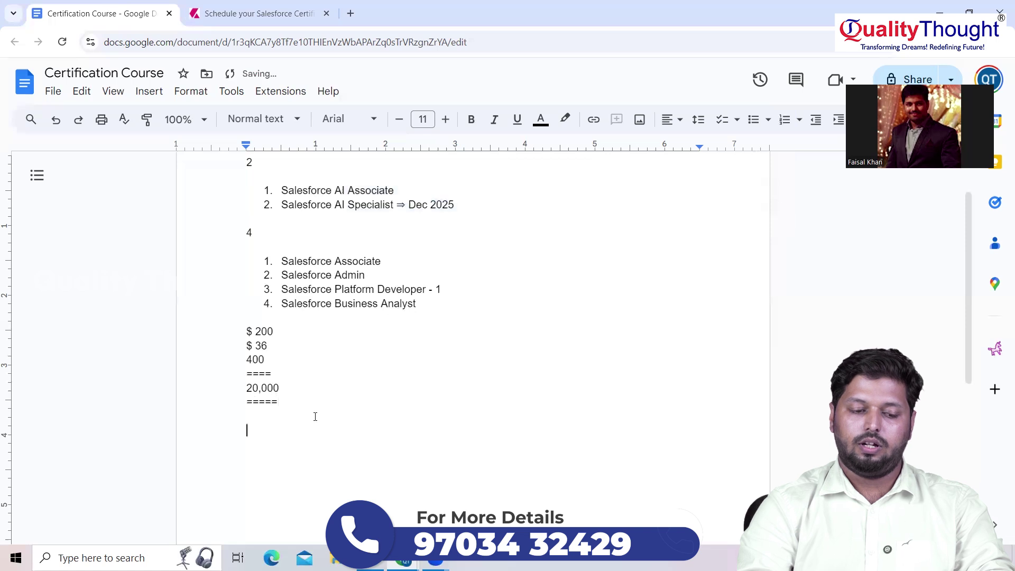
key("ctrl+v")
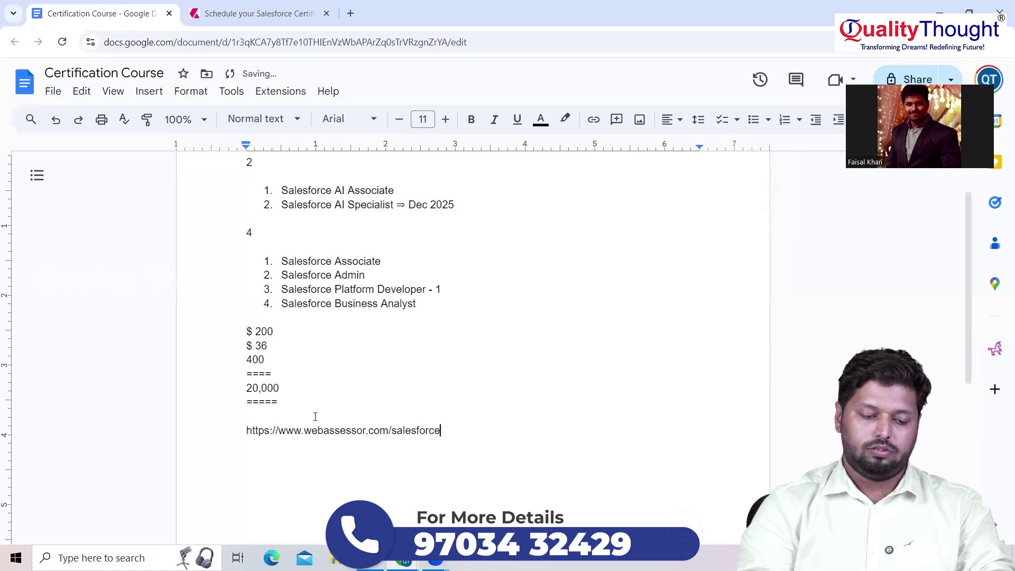
key("Return")
Label the link 'Registration Website :' and add blank lines below it.
key("Up")
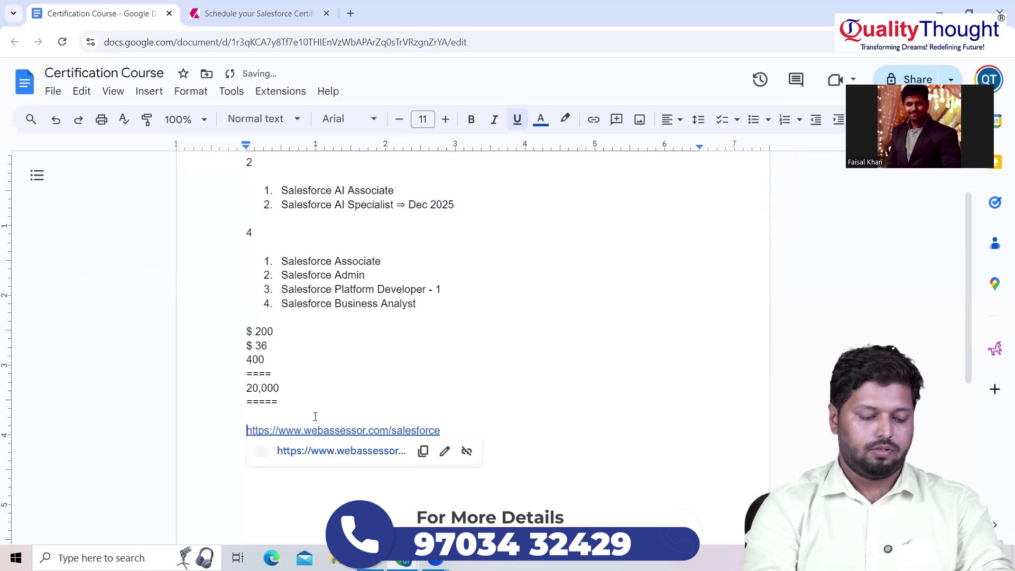
type("Web")
type("site :")
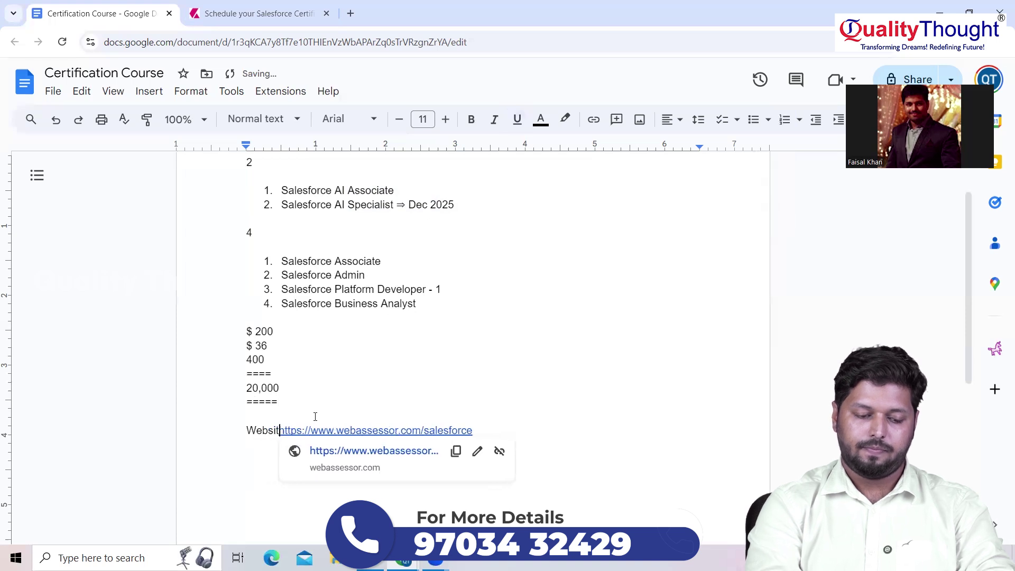
key("Home")
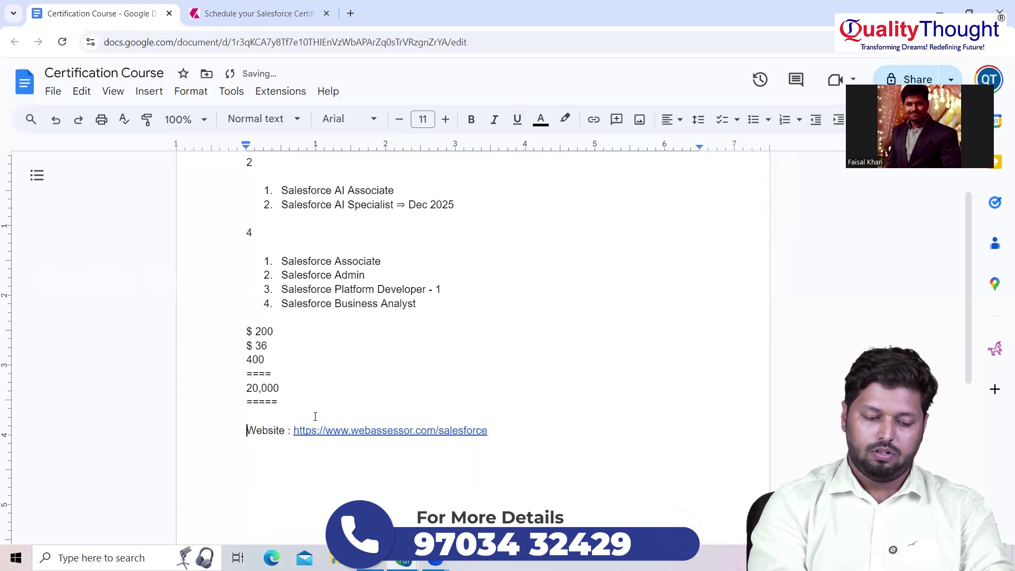
type("Re")
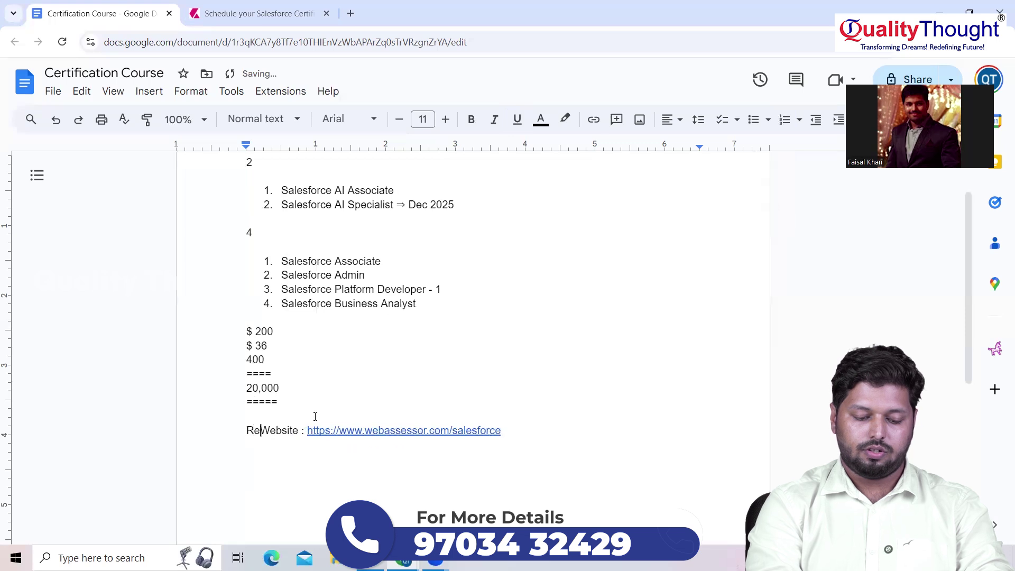
type("gista")
key("BackSpace")
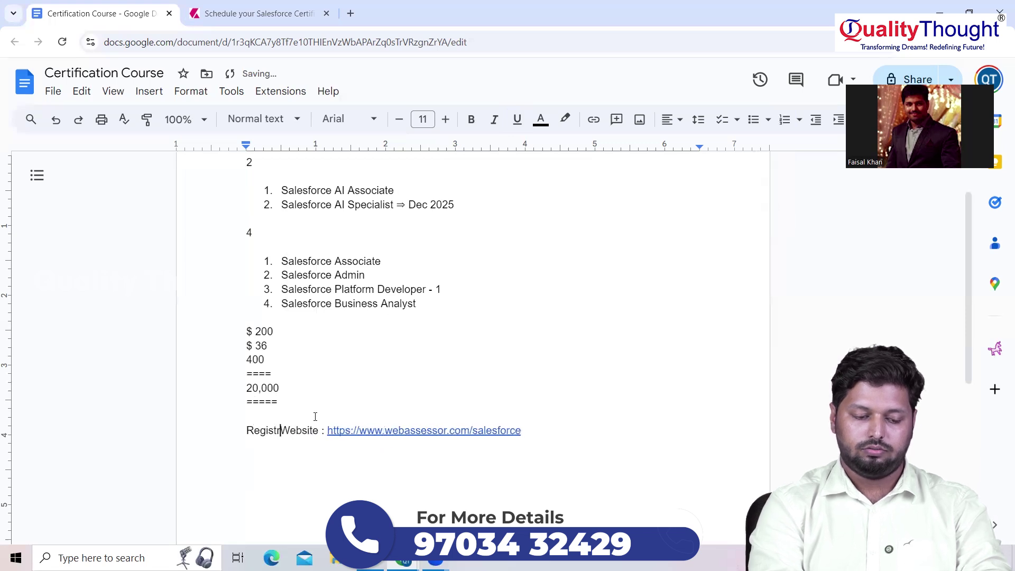
type("ration")
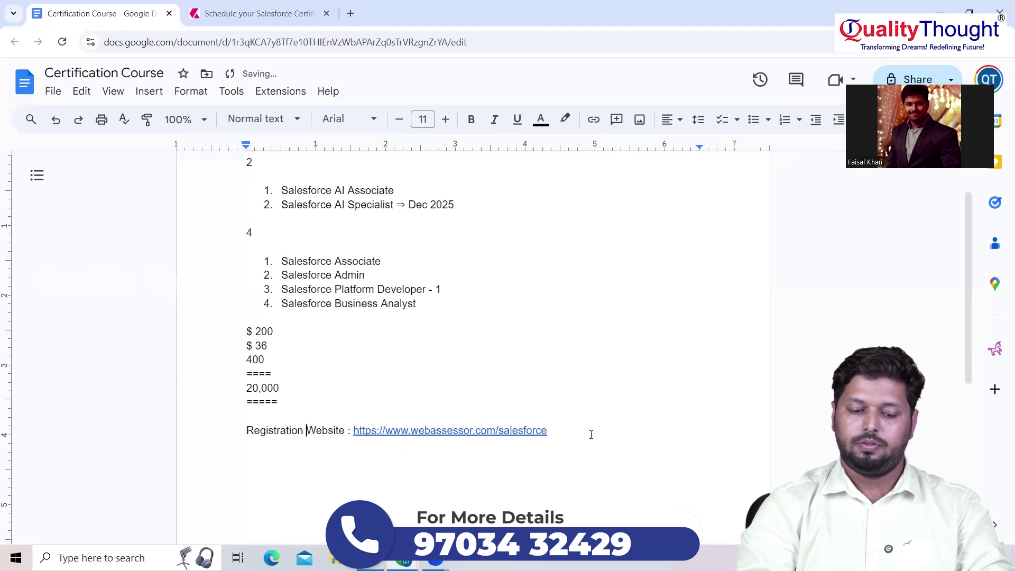
left_click(591, 435)
key("Return")
key("Return")
key("Return")
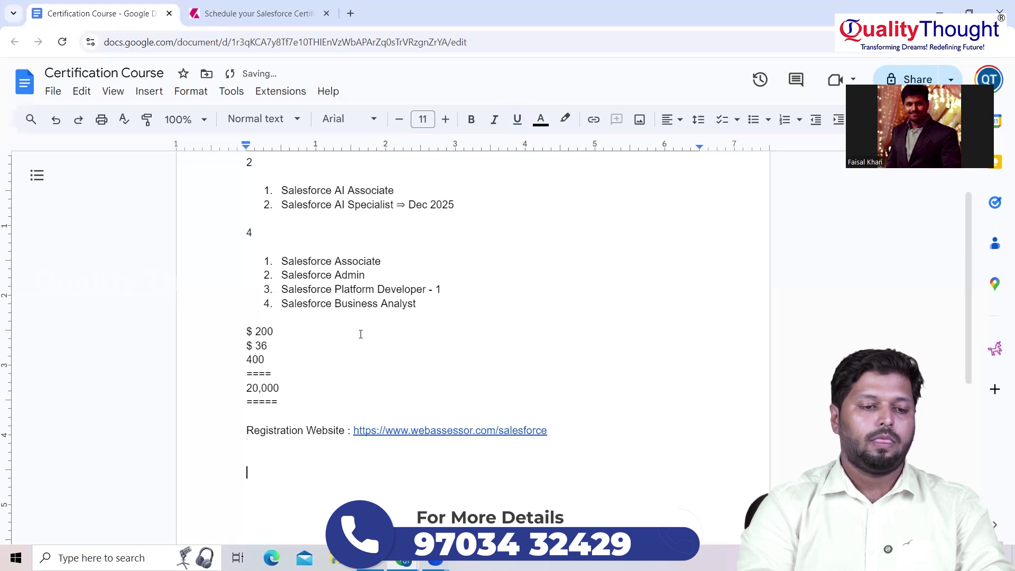
On the Webassessor Salesforce page, choose Create New Account and focus the Webassessor Login field.
left_click(220, 5)
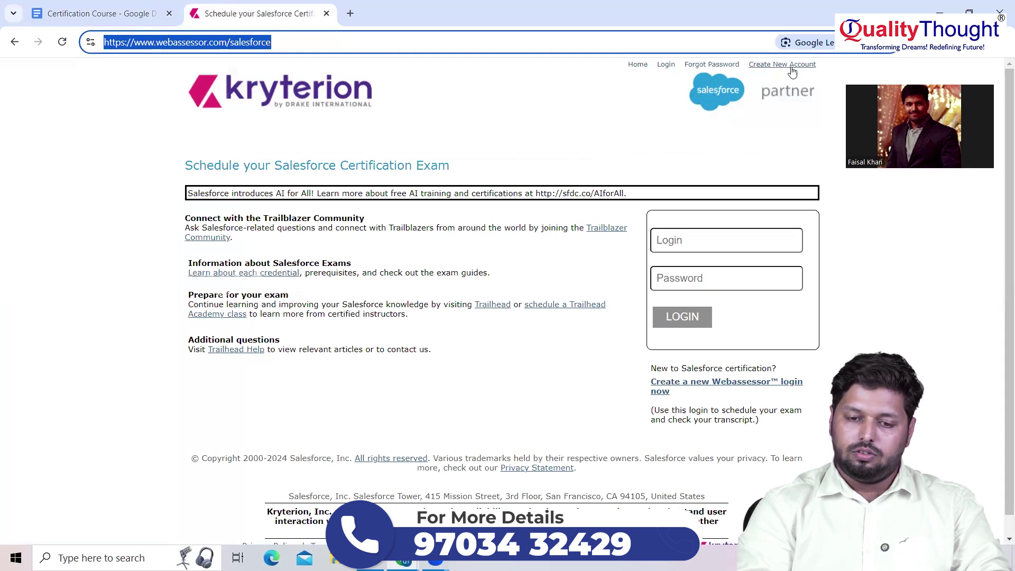
scroll(791, 74, "up", 5)
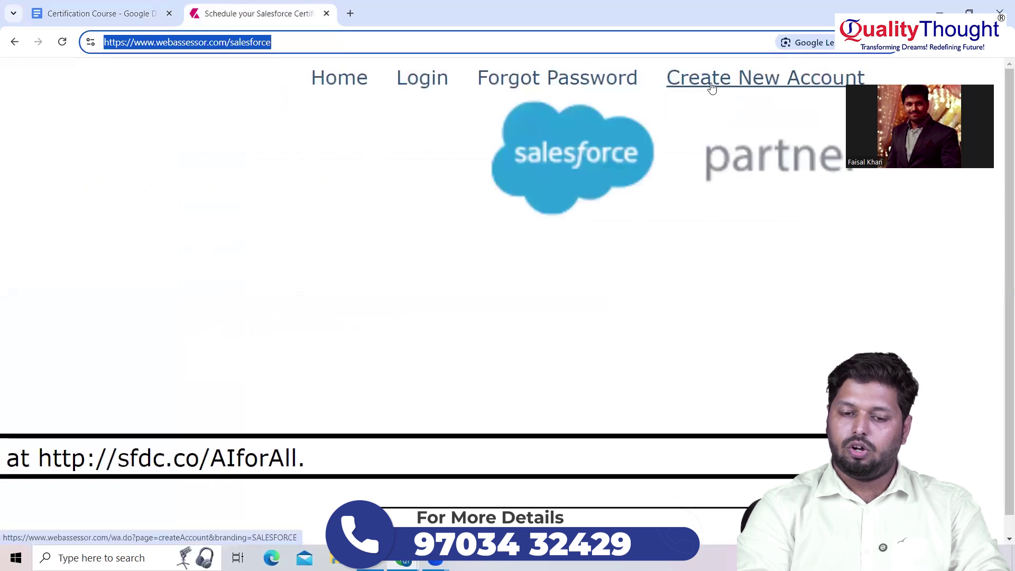
left_click(724, 87)
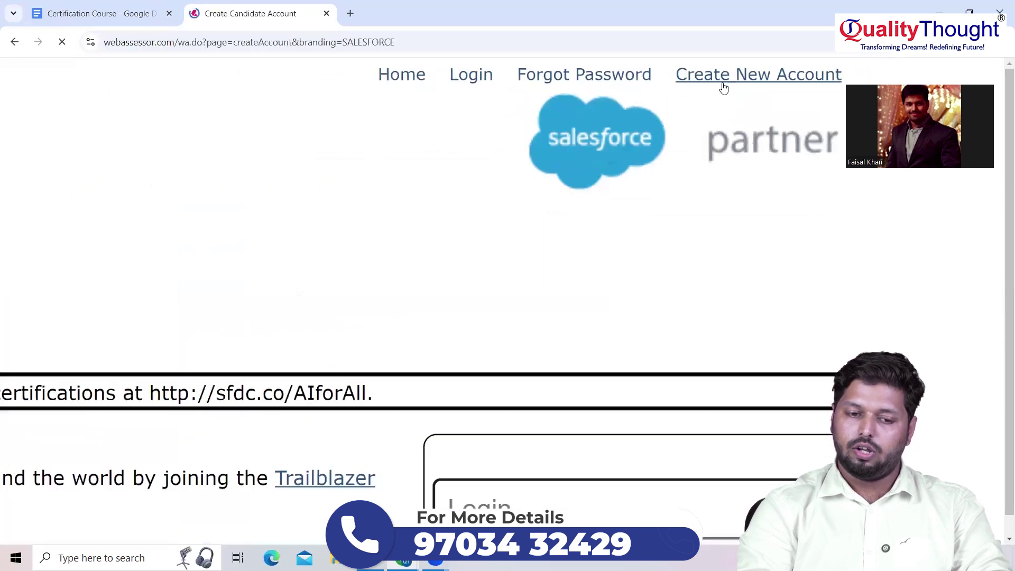
scroll(517, 136, "up", 5)
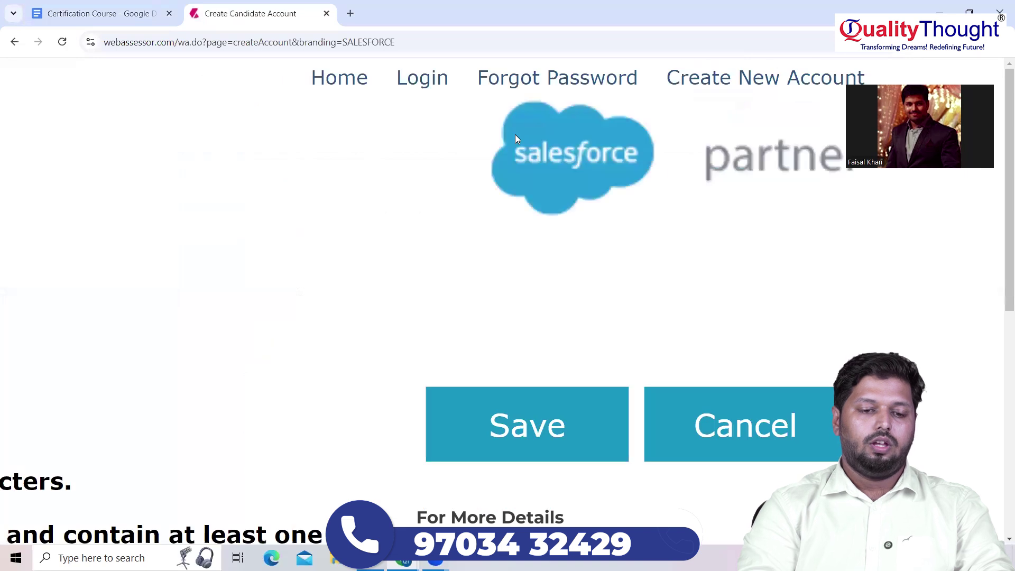
scroll(517, 139, "down", 5)
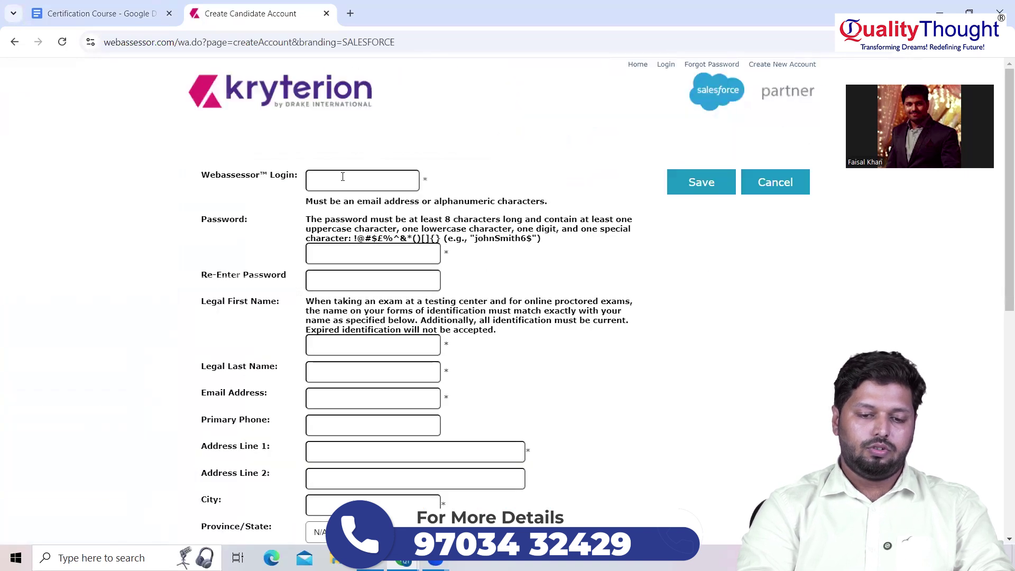
scroll(341, 174, "down", 2)
scroll(343, 177, "up", 2)
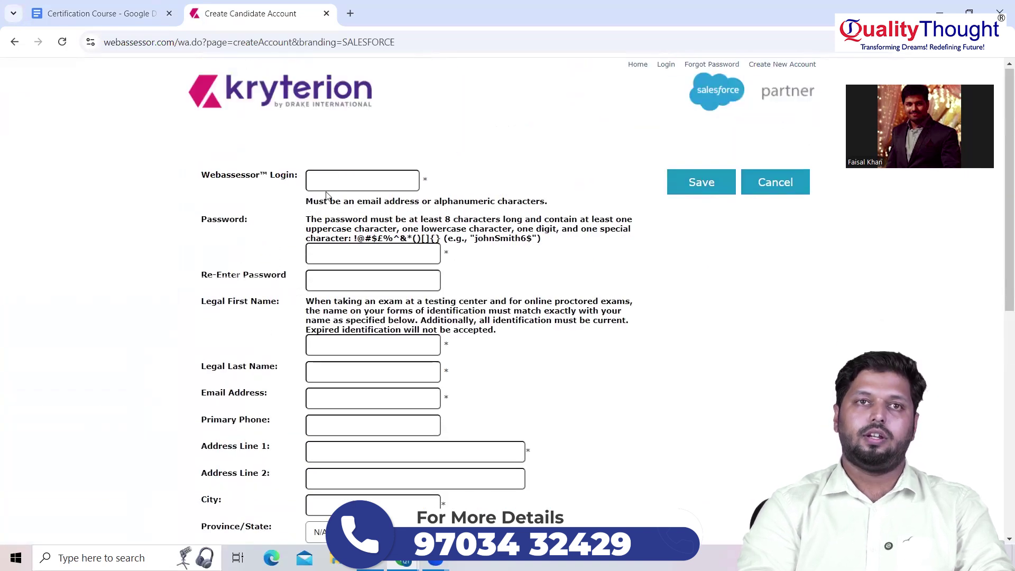
left_click(349, 190)
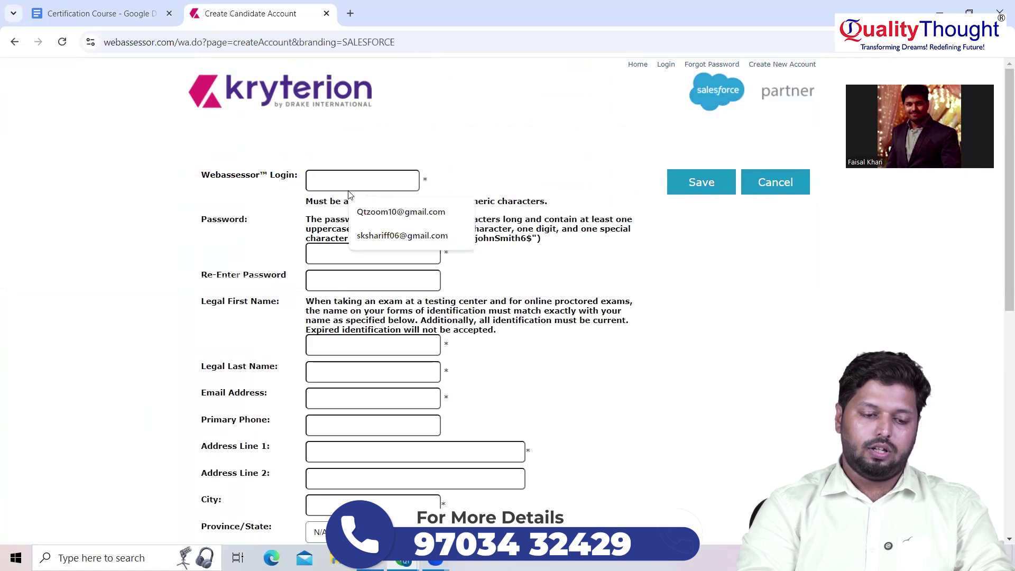
scroll(349, 195, "up", 3)
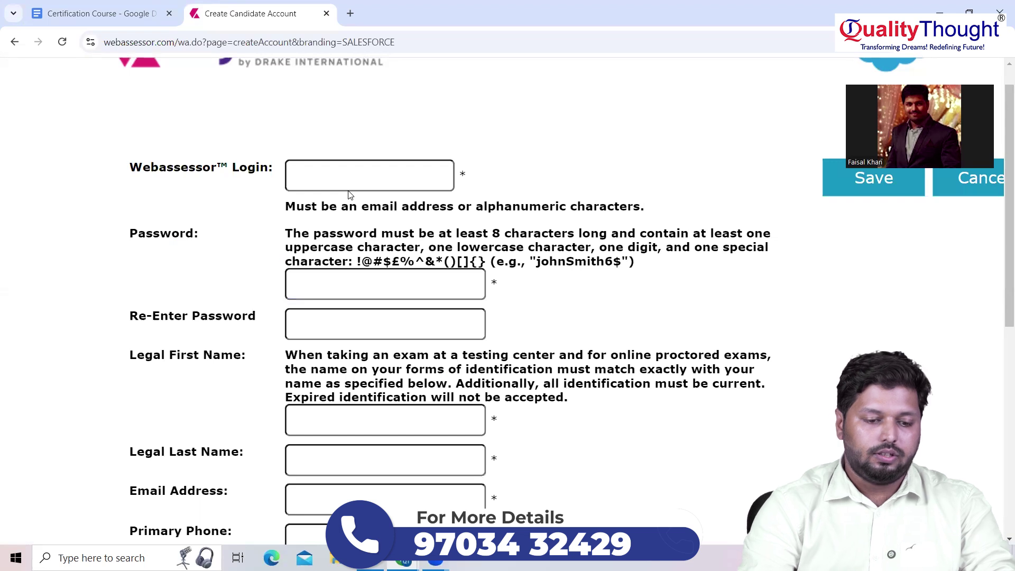
Fill the login with the saved e-mail and enter the account password twice.
key("ctrl+0")
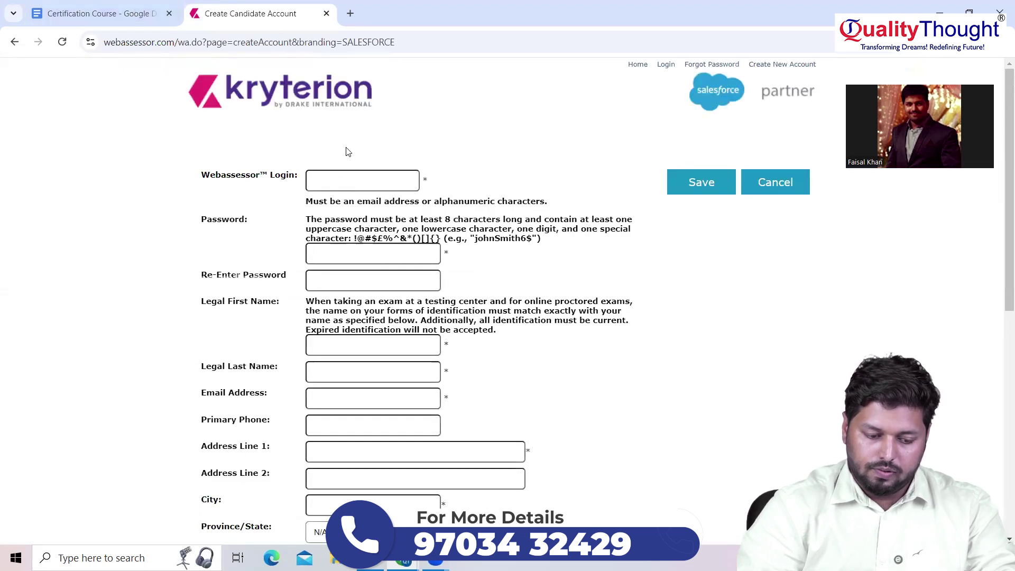
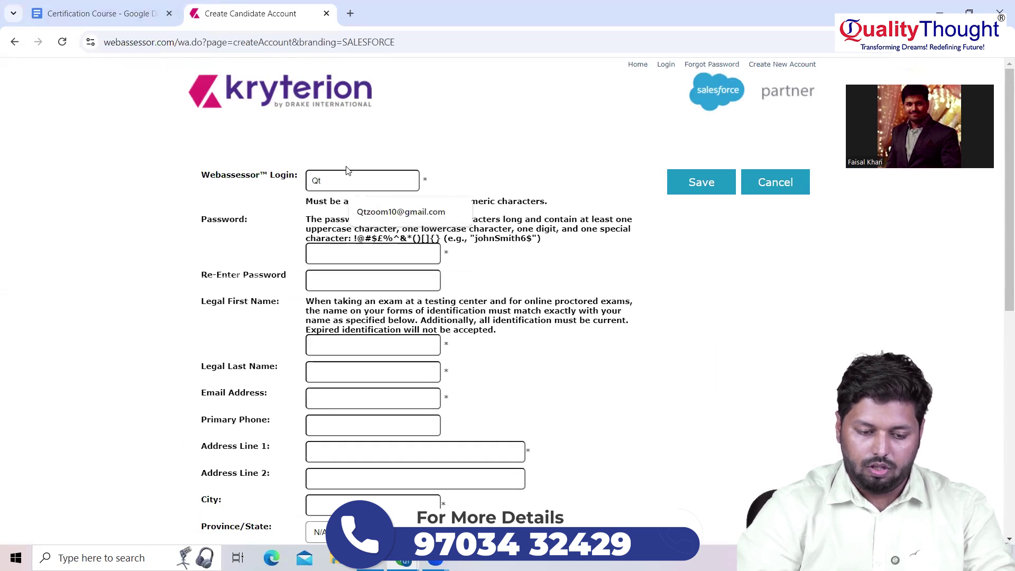
left_click(411, 214)
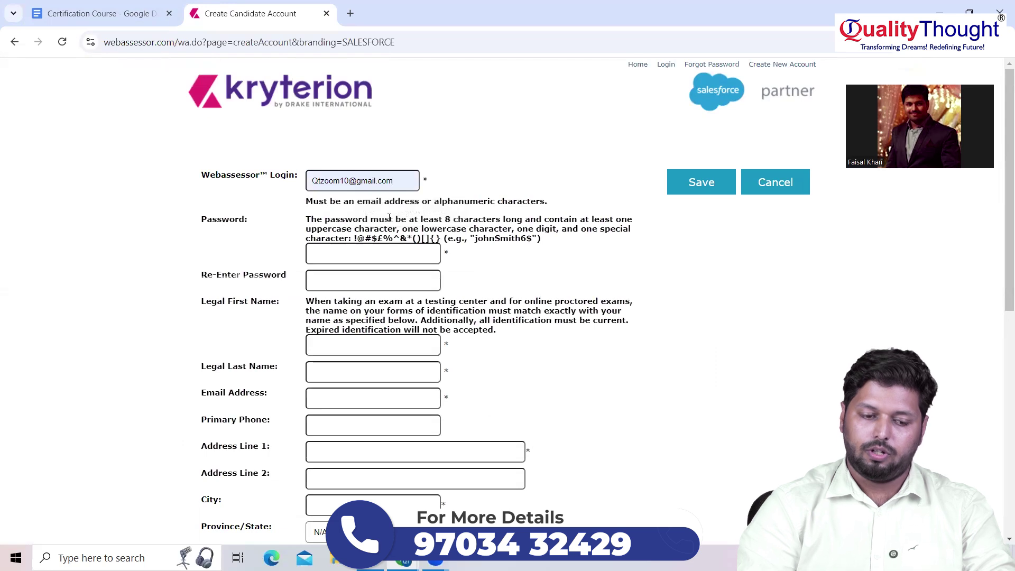
left_click(379, 255)
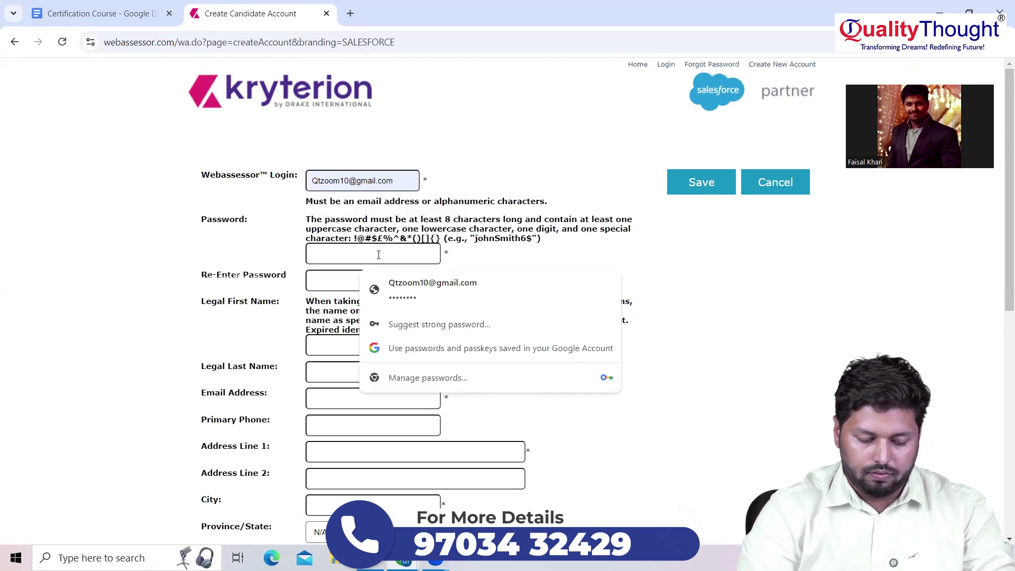
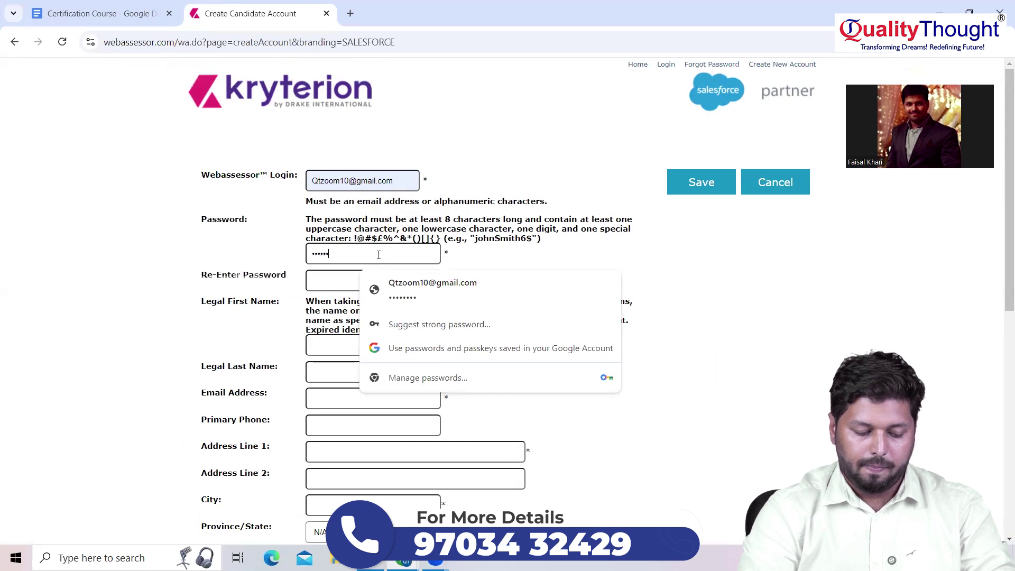
key("Tab")
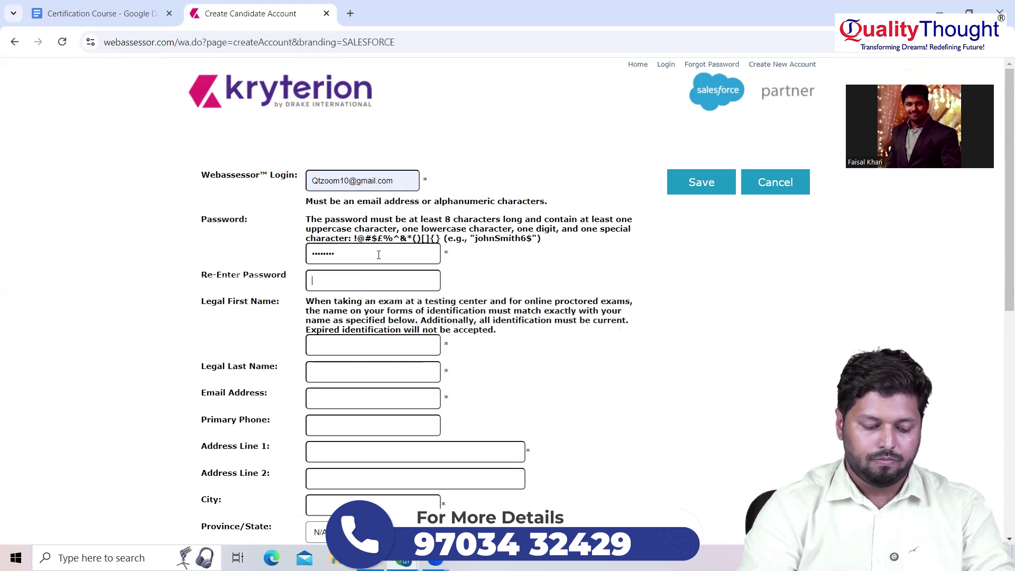
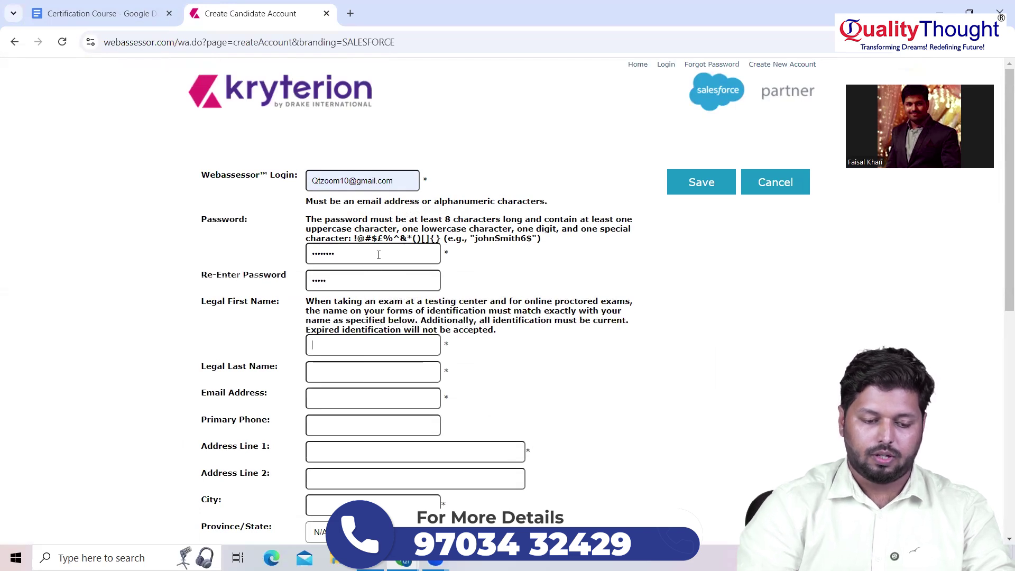
scroll(379, 255, "down", 3)
key("ctrl+plus")
key("ctrl+plus")
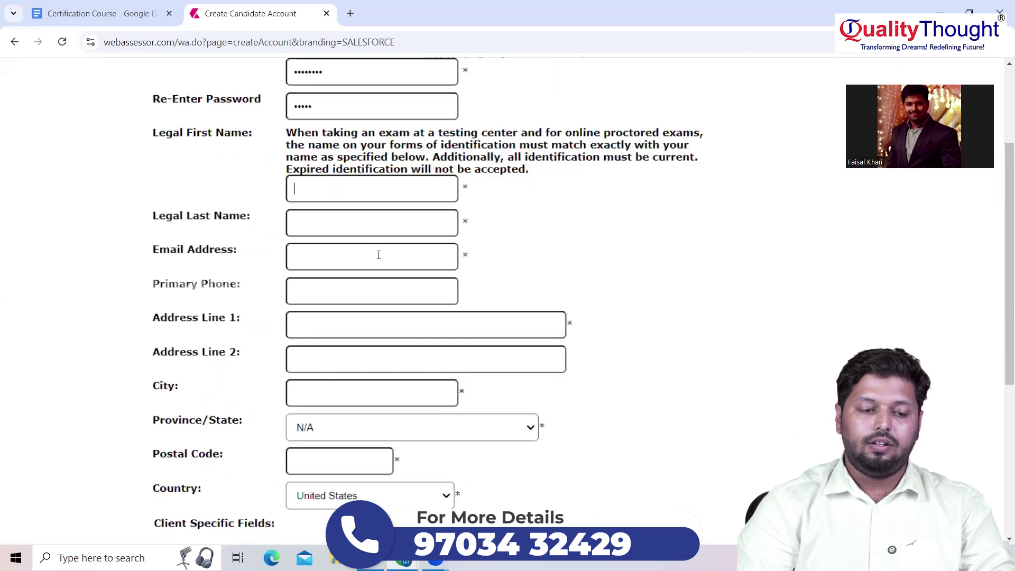
Enter the legal first and last names, and copy the login e-mail into Email Address.
key("Tab")
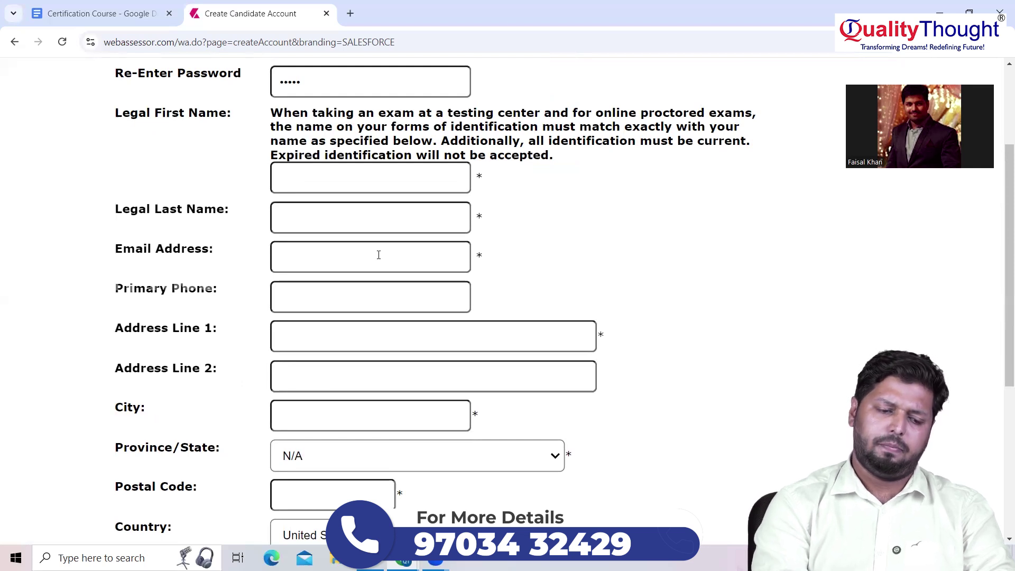
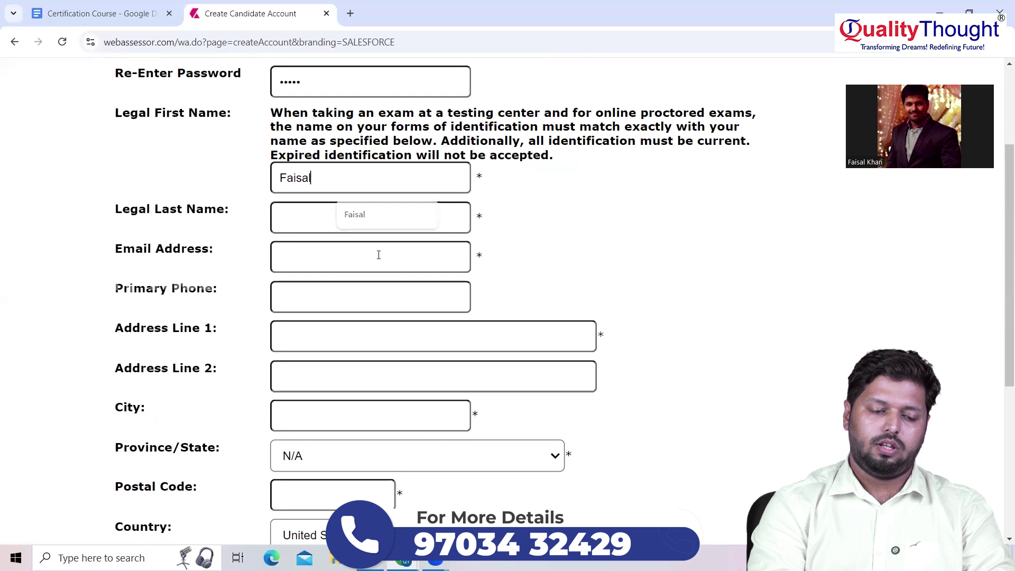
key("Tab")
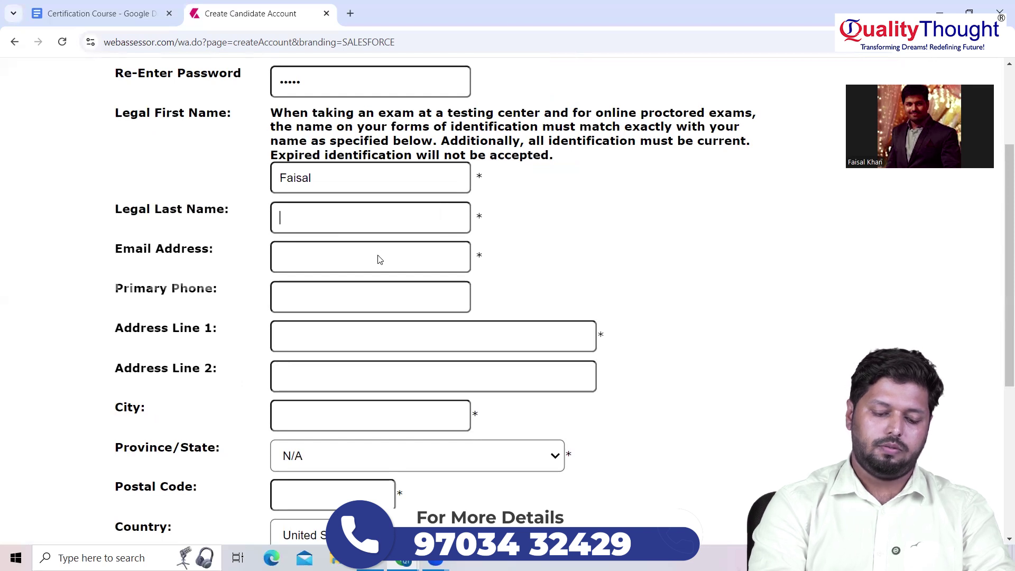
key("Tab")
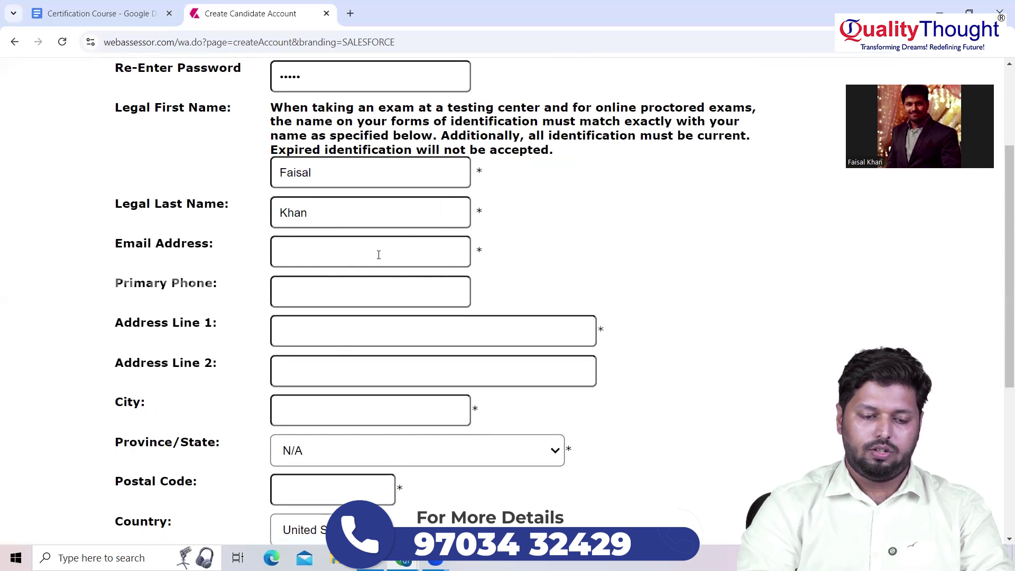
key("ctrl+minus")
key("ctrl+minus")
scroll(379, 255, "up", 1)
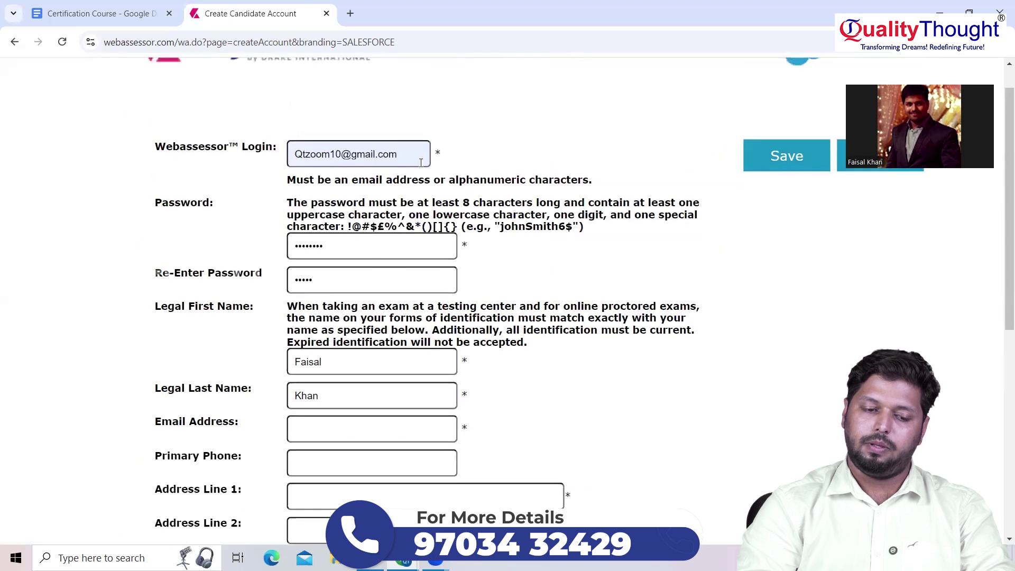
left_click(428, 154)
key("ctrl+shift+Left")
key("ctrl+shift+Left")
key("ctrl+shift+Left")
key("ctrl+c")
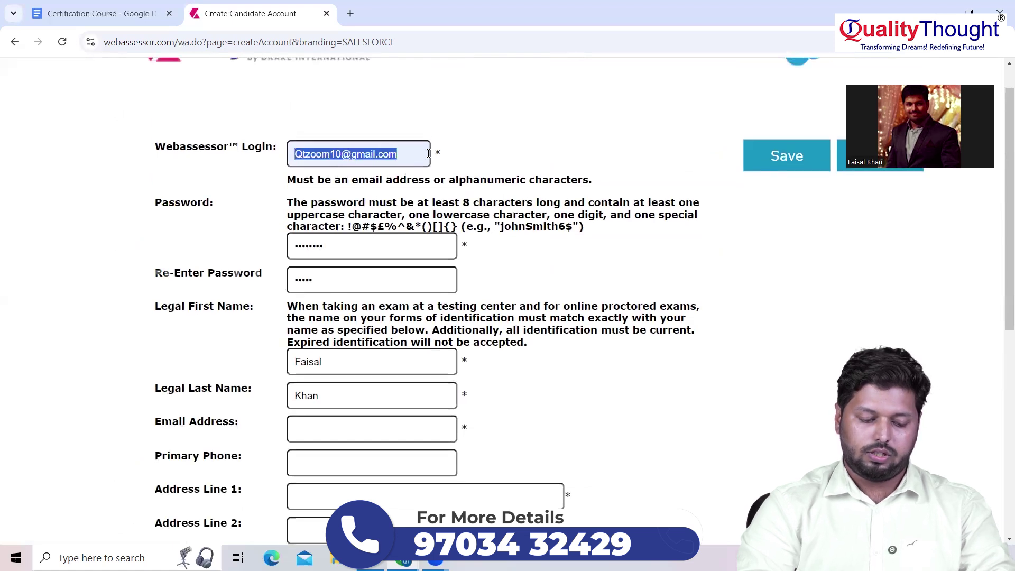
scroll(429, 154, "down", 3)
left_click(362, 289)
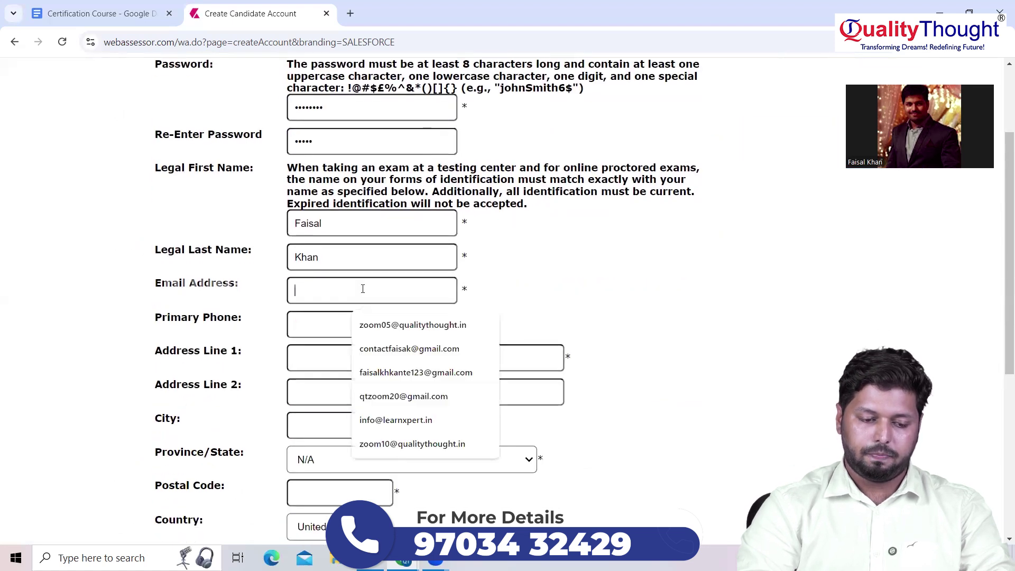
key("ctrl+v")
Enter the candidate's street address in Address Line 1 and the city name.
scroll(363, 288, "down", 3)
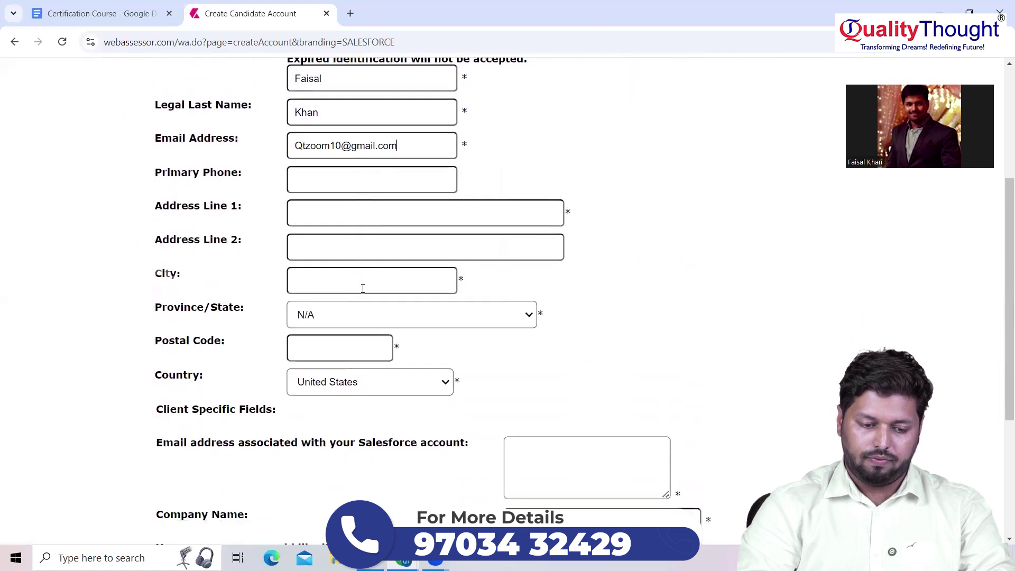
scroll(363, 289, "down", 1)
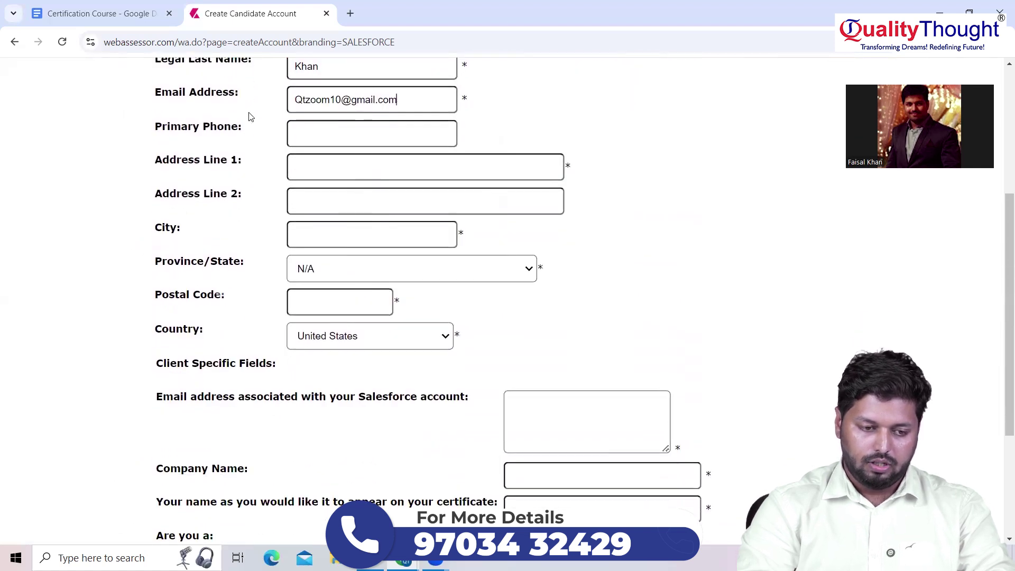
scroll(379, 153, "up", 2)
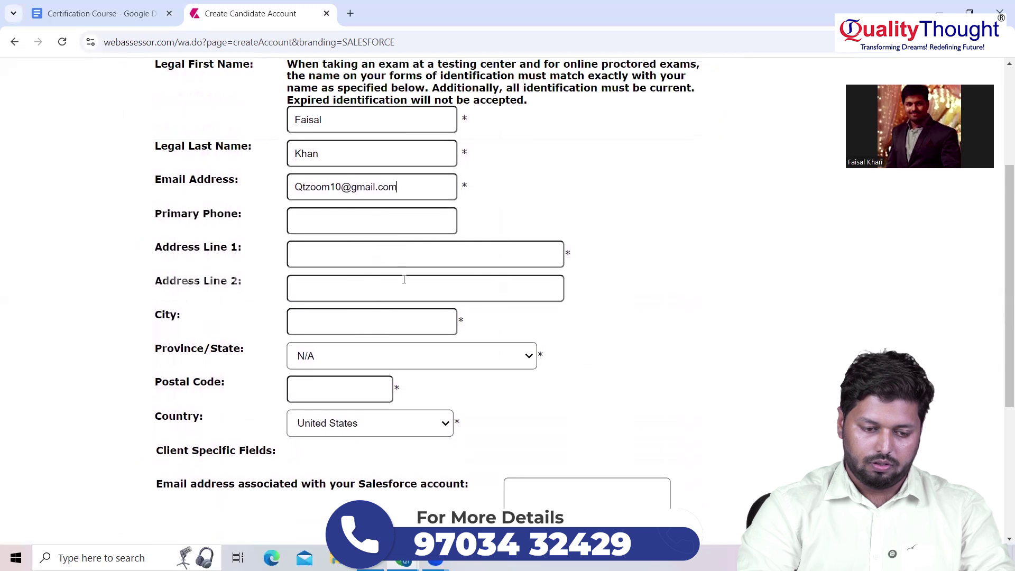
scroll(404, 279, "down", 1)
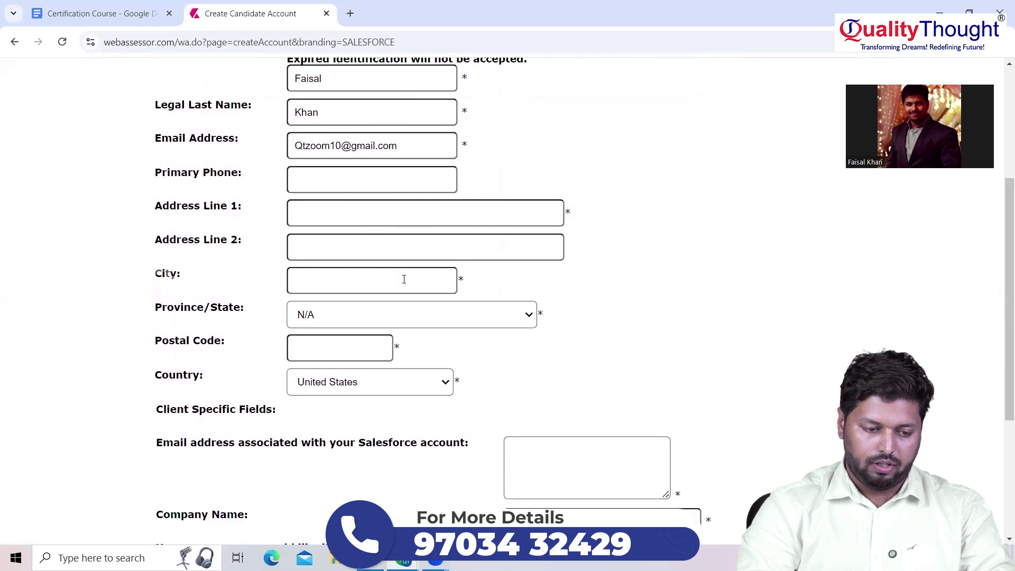
left_click(371, 184)
left_click(327, 212)
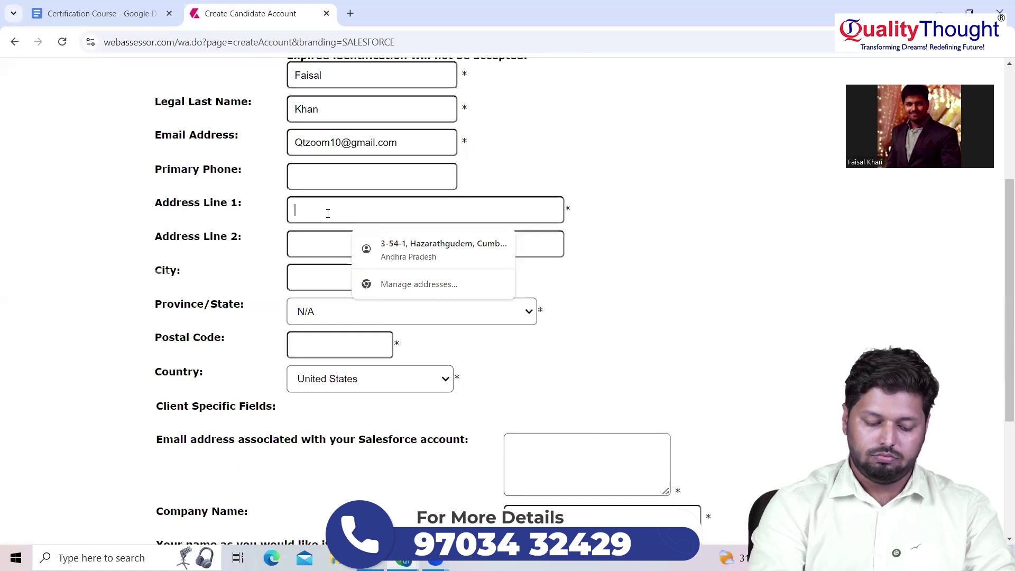
type("Hyder")
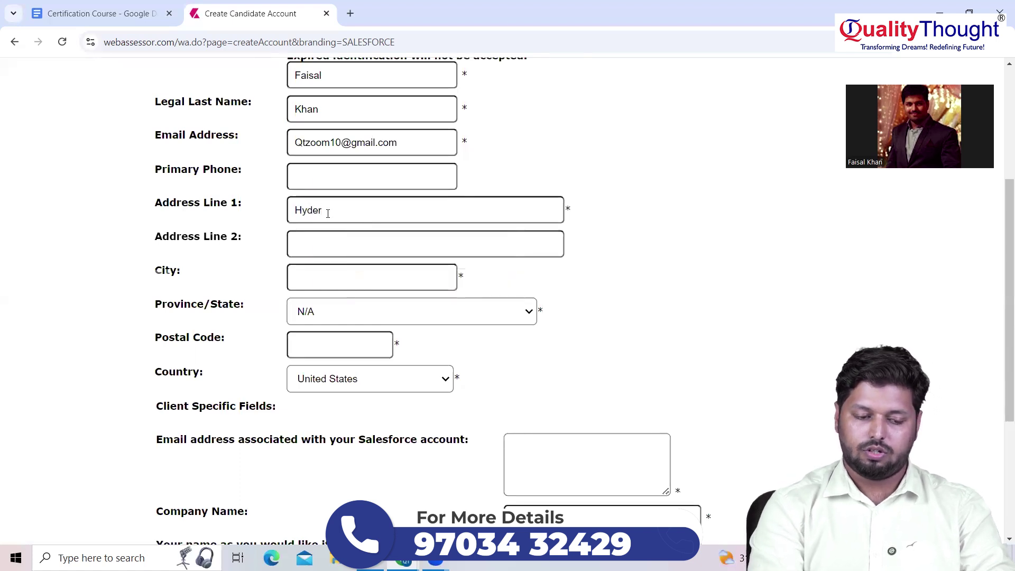
key("BackSpace")
key("BackSpace")
key("BackSpace")
key("BackSpace")
key("BackSpace")
type("Amee")
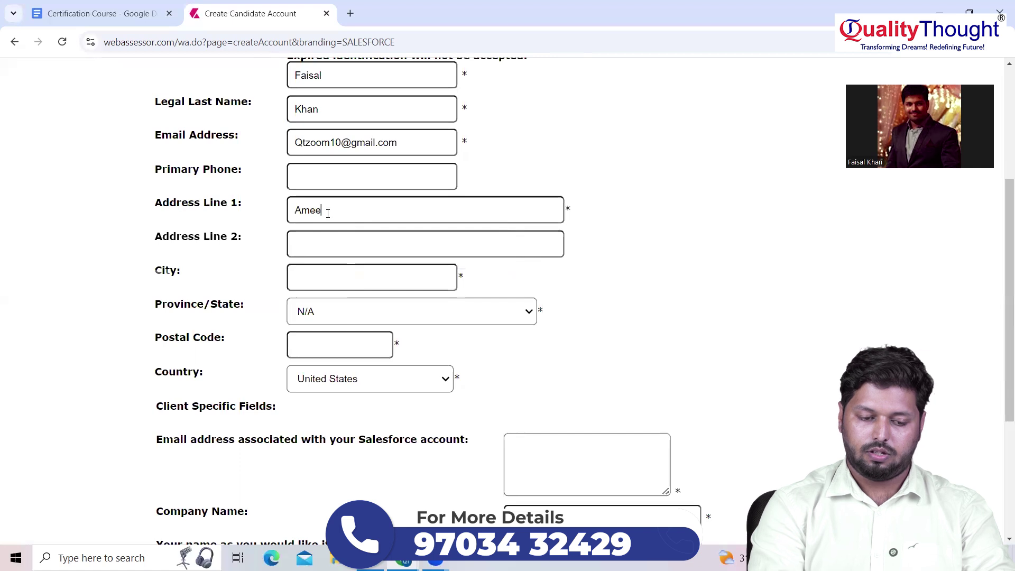
type("rpet")
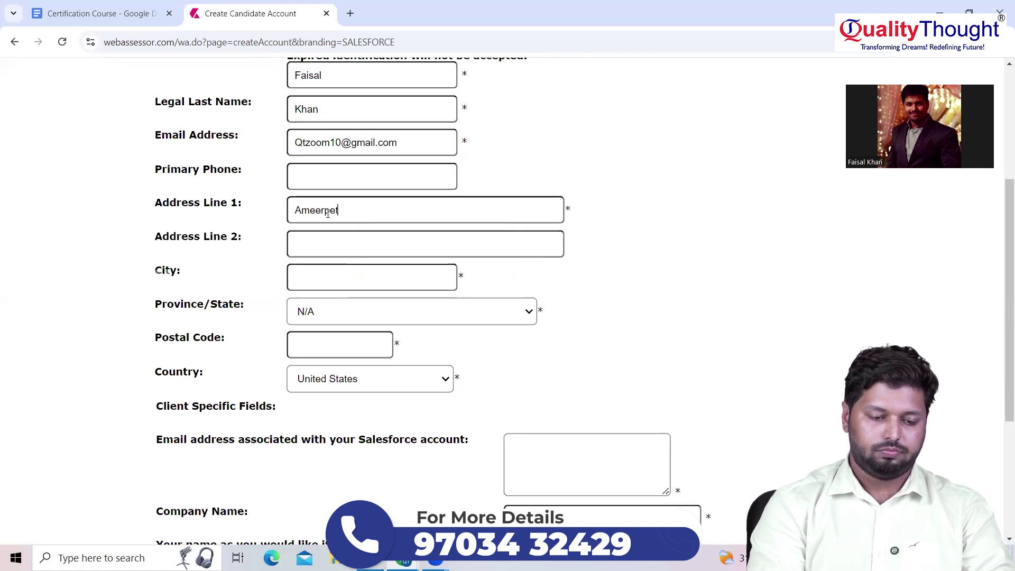
scroll(327, 213, "down", 1)
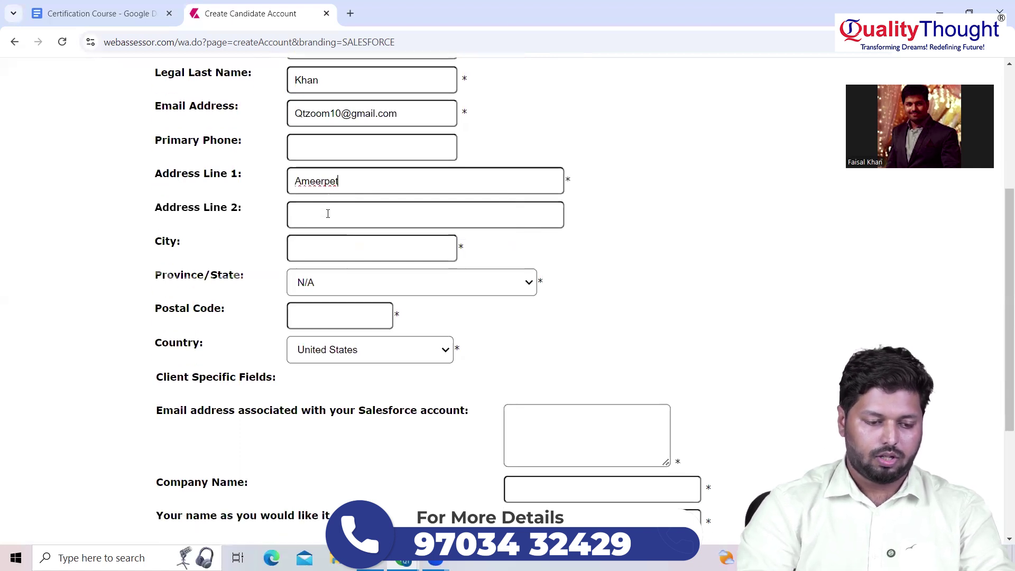
left_click(351, 245)
type("Hyderabd")
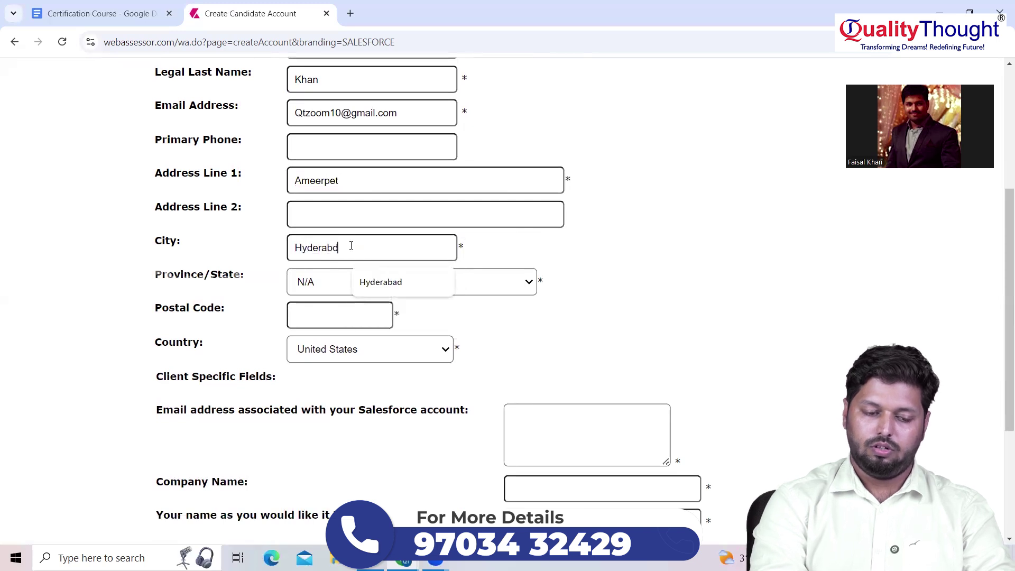
key("BackSpace")
type("ad")
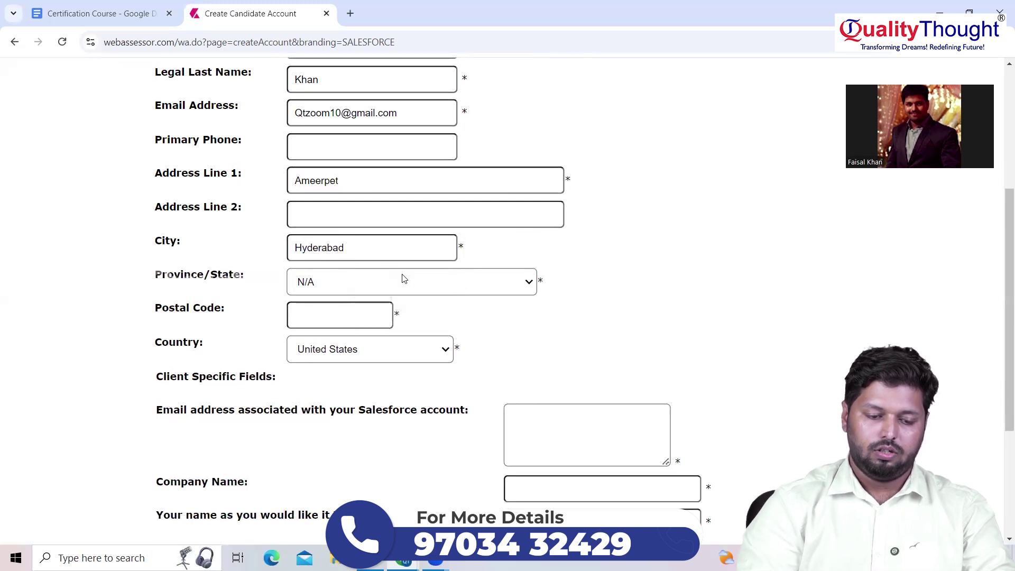
Open and dismiss the Province/State list unchanged, then open the Country list.
left_click(416, 285)
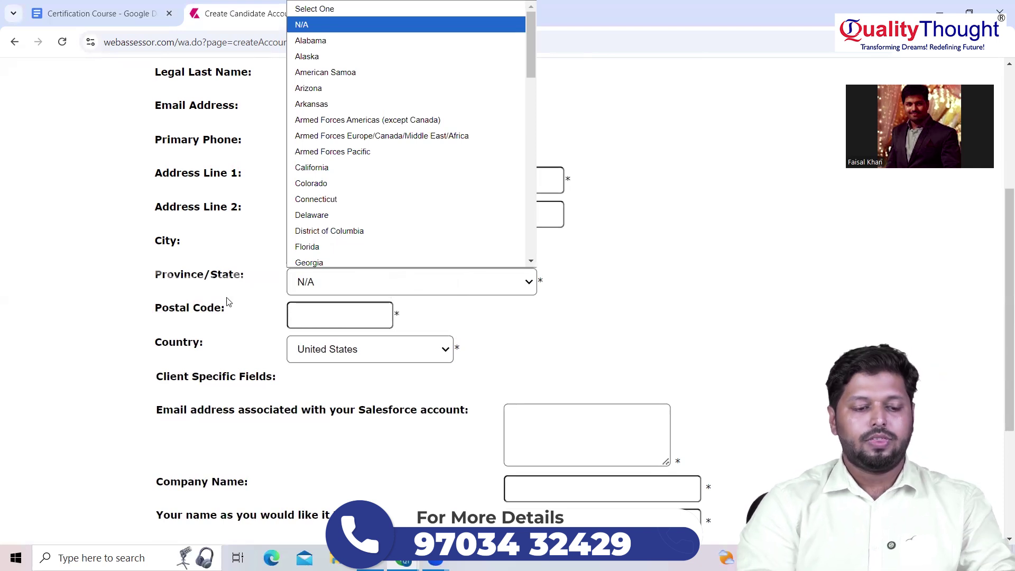
left_click(196, 288)
key("ctrl+plus")
key("ctrl+plus")
key("ctrl+plus")
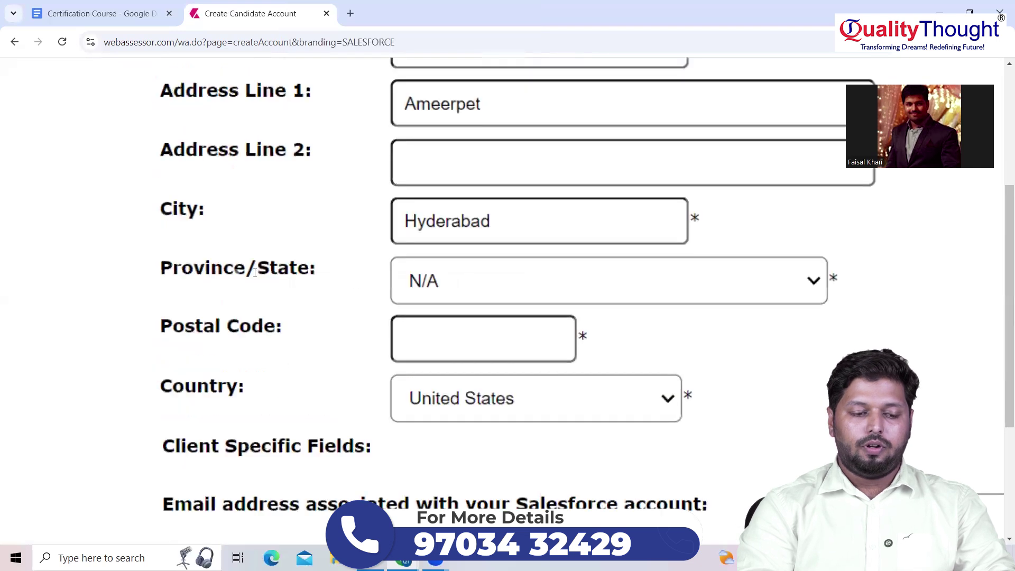
scroll(288, 271, "right", 3)
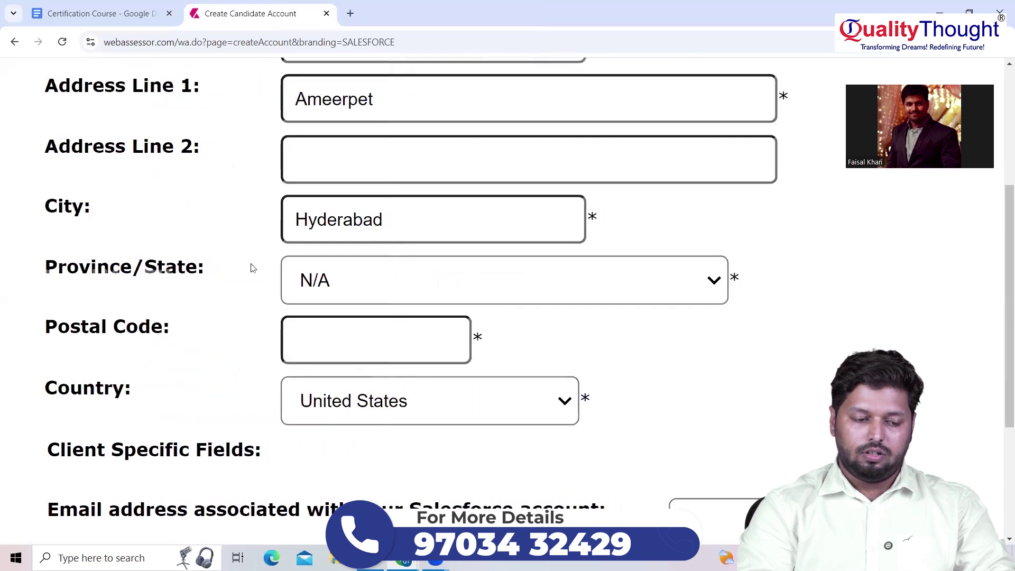
left_click(334, 283)
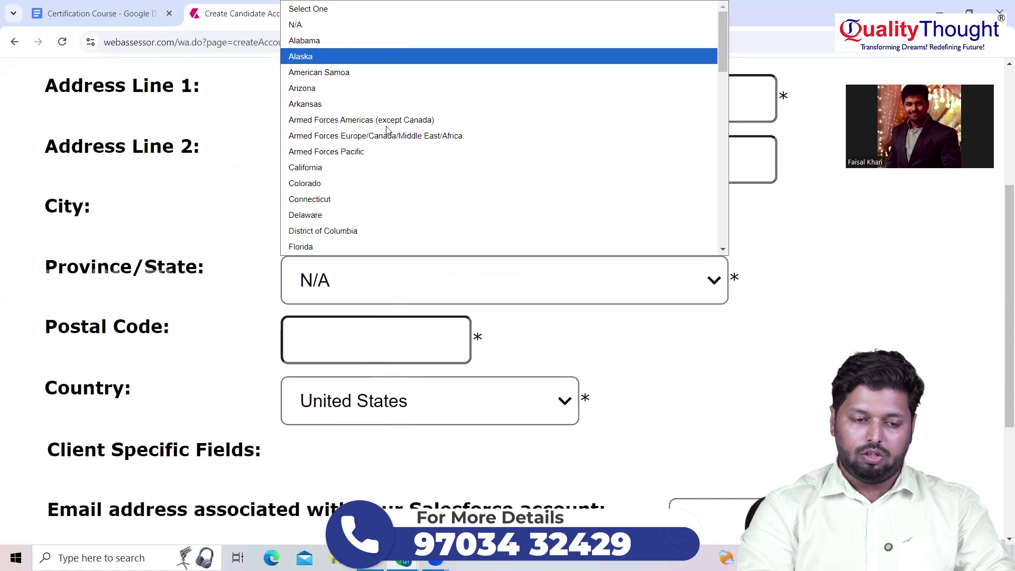
left_click(115, 271)
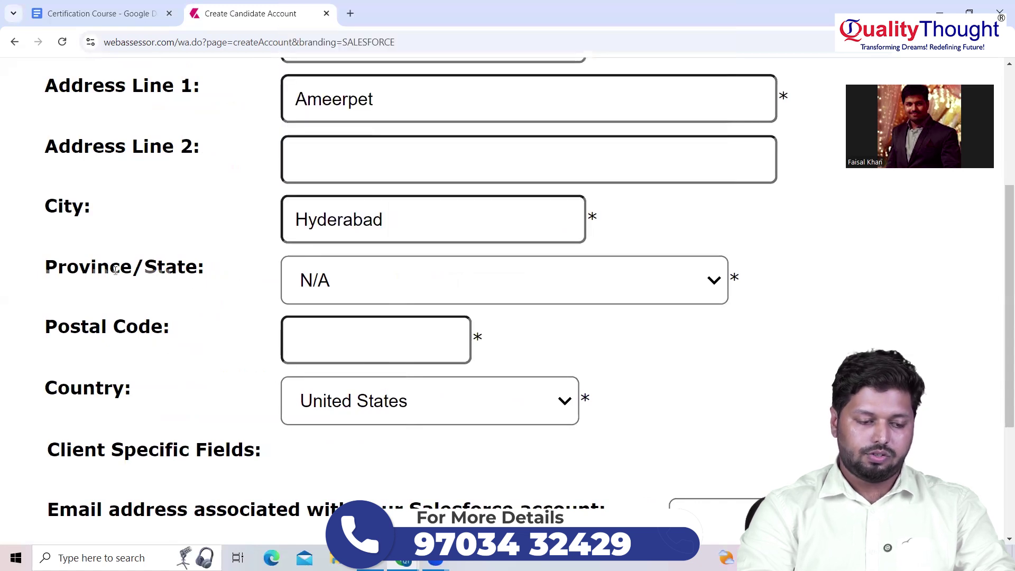
left_click(411, 381)
Set Country to India and Province/State to Telangana.
type("india")
key("Return")
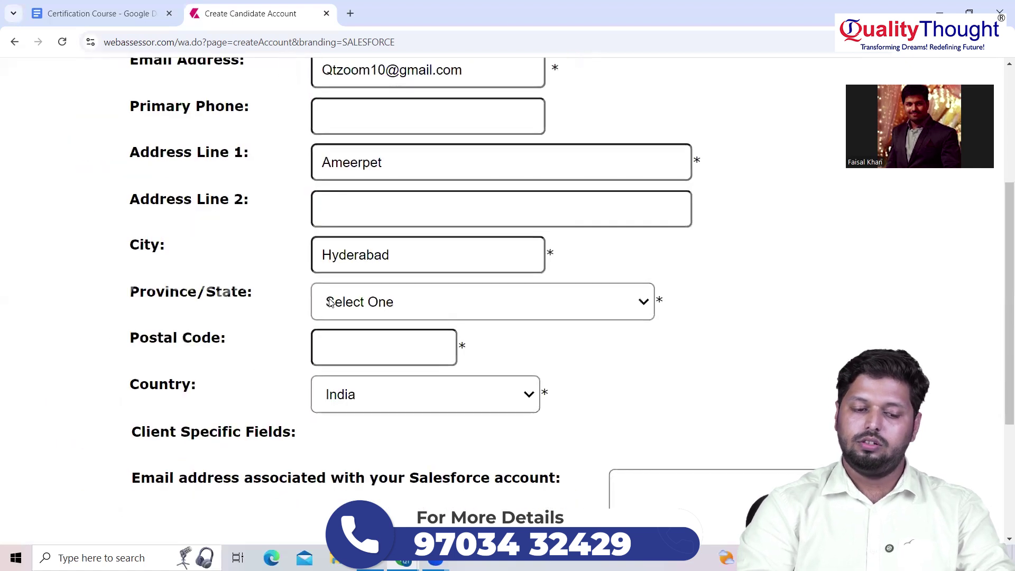
left_click(359, 311)
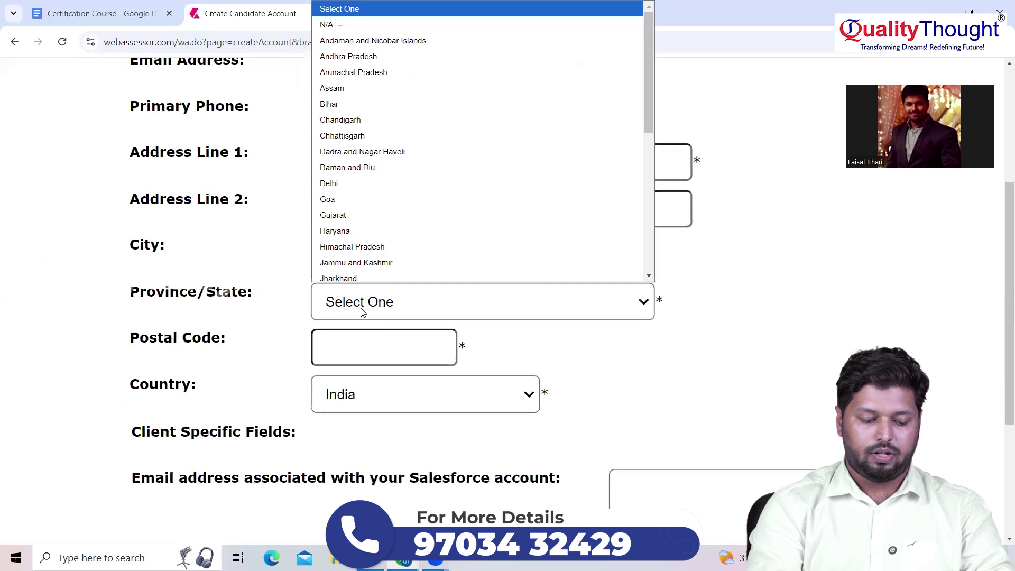
type("telangana")
key("Return")
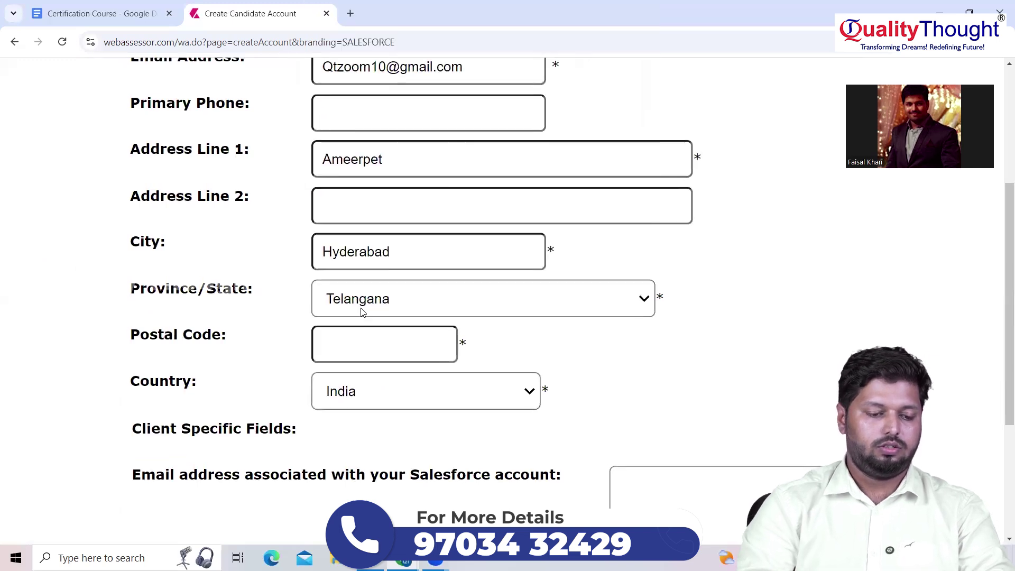
Enter the postal code, autofill the Salesforce account e-mail, and type Company Name 'Quality Thought'.
scroll(390, 287, "down", 1)
left_click(390, 287)
type("5000")
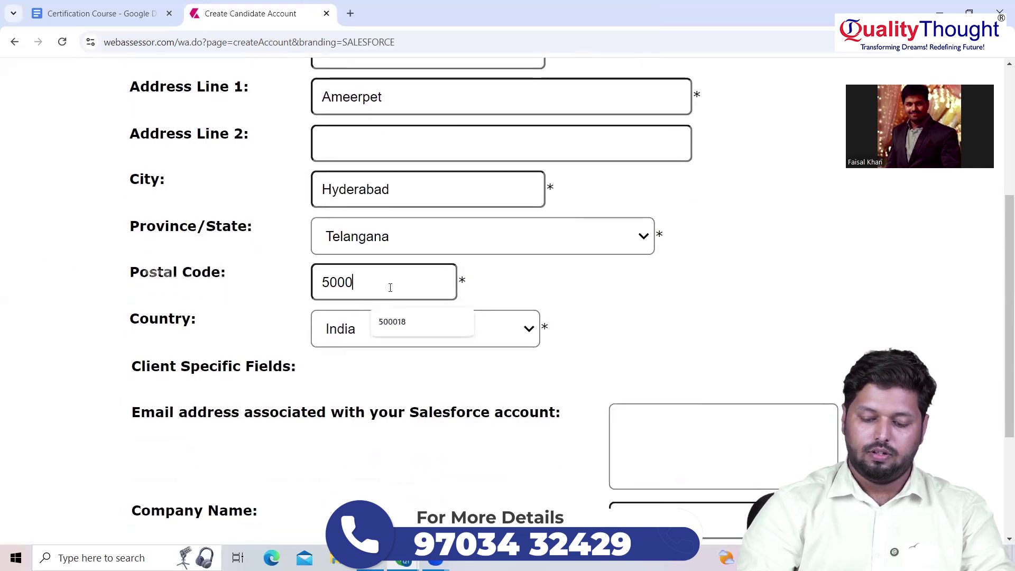
type("18")
scroll(401, 277, "down", 1)
key("ctrl+minus")
key("ctrl+minus")
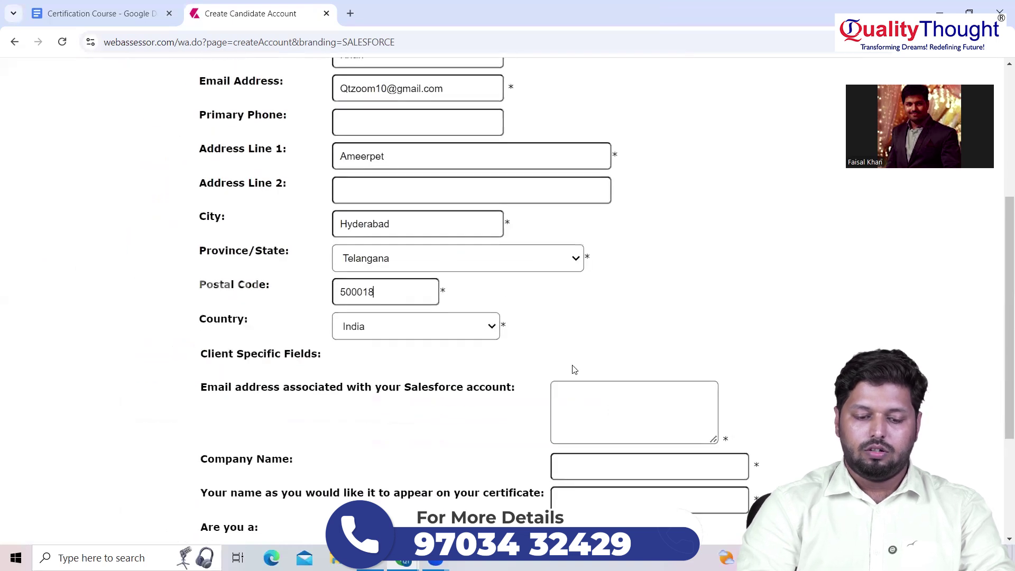
scroll(573, 365, "down", 1)
left_click(584, 347)
key("ctrl+v")
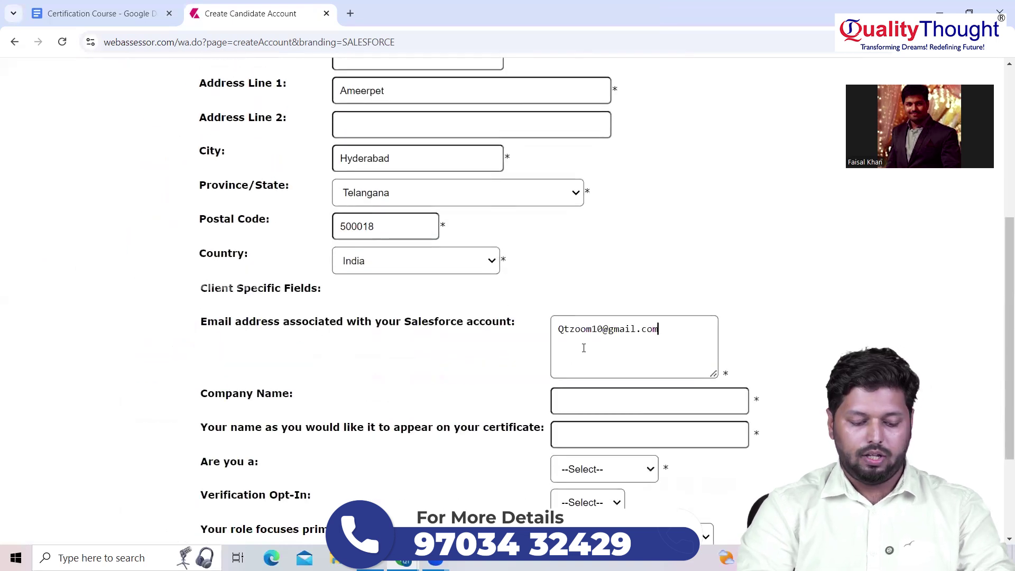
scroll(585, 347, "down", 2)
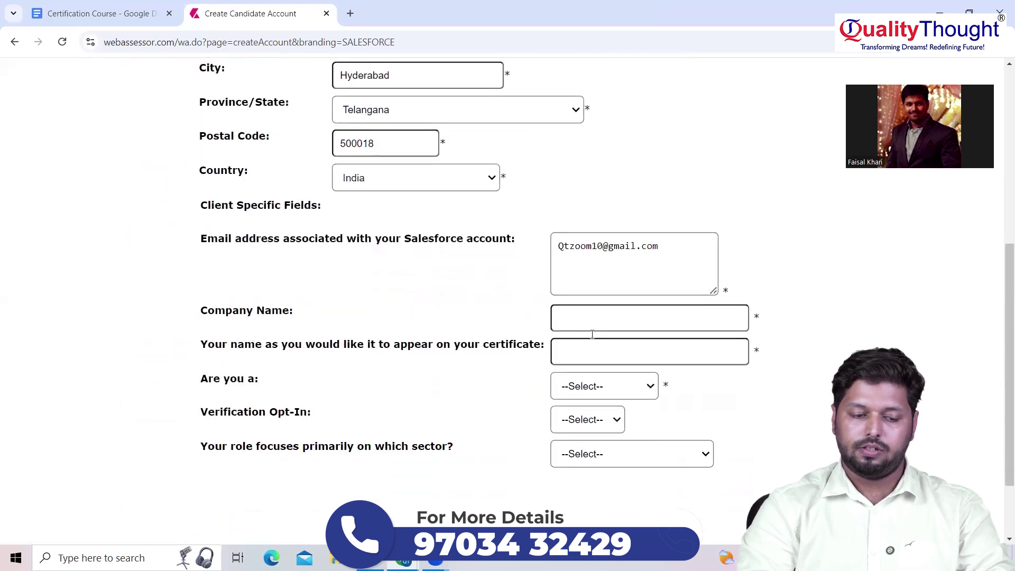
left_click(621, 321)
type("Quality ")
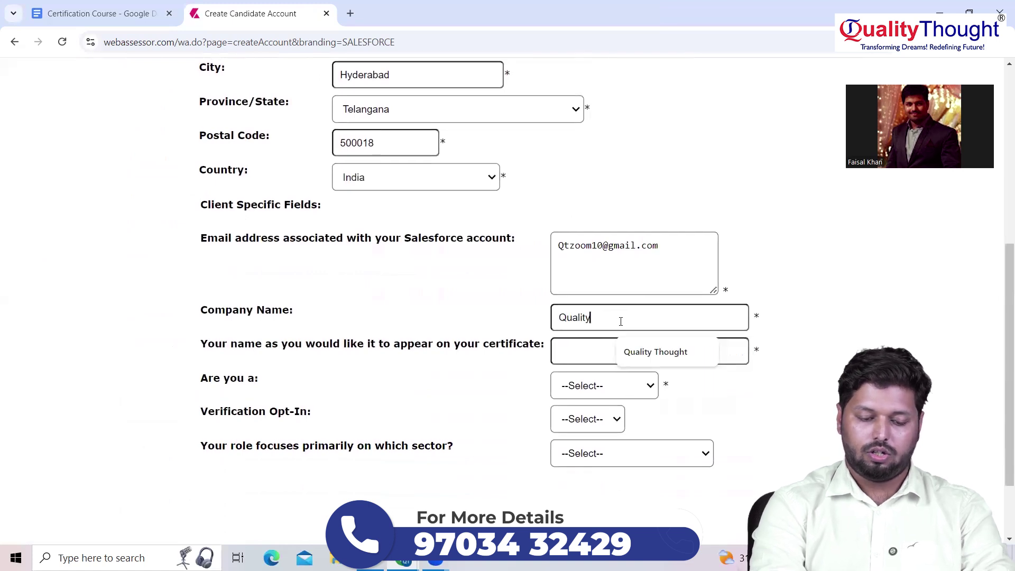
type("Thought")
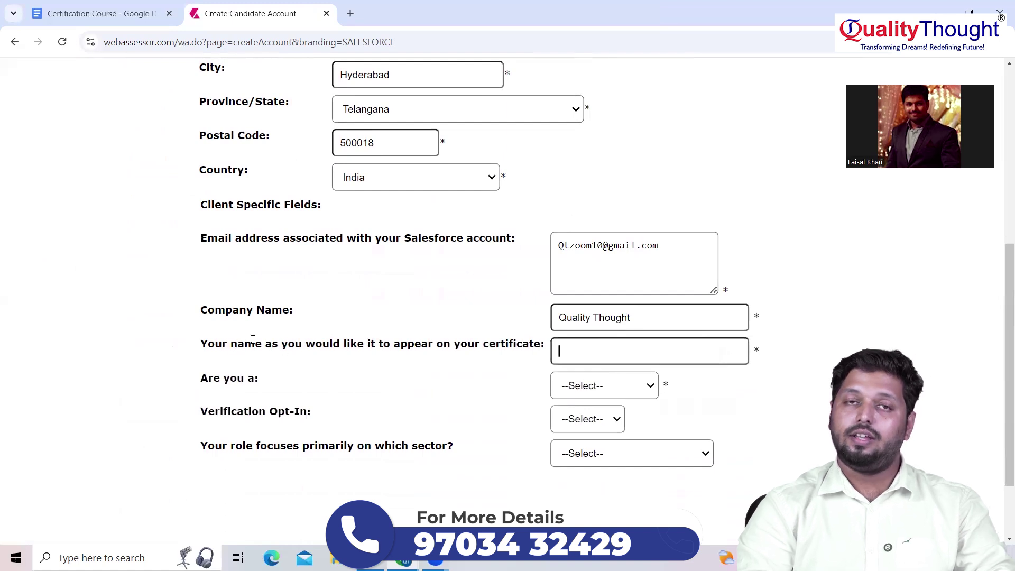
Enter the candidate's full name in the certificate name field.
scroll(253, 339, "up", 3)
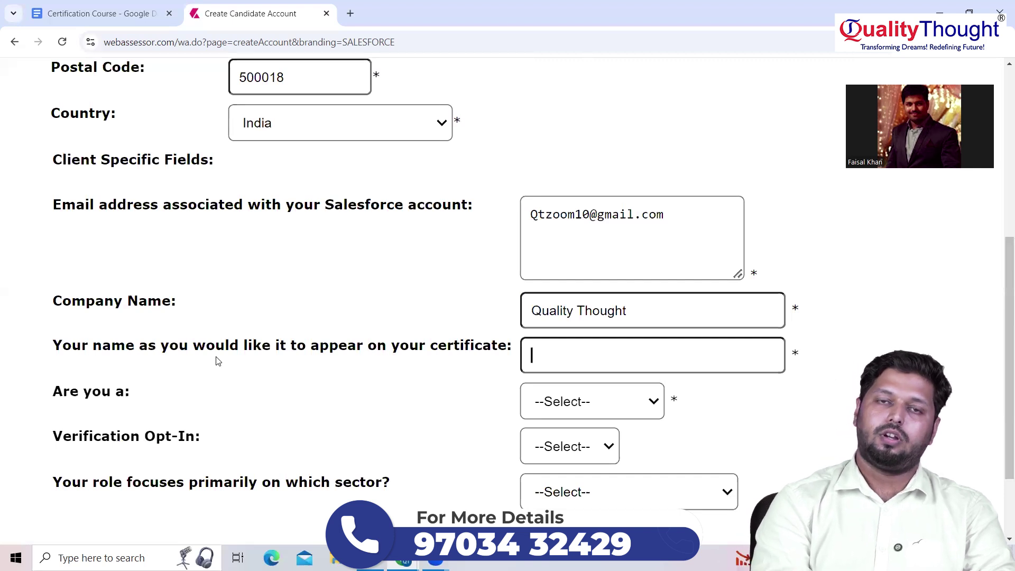
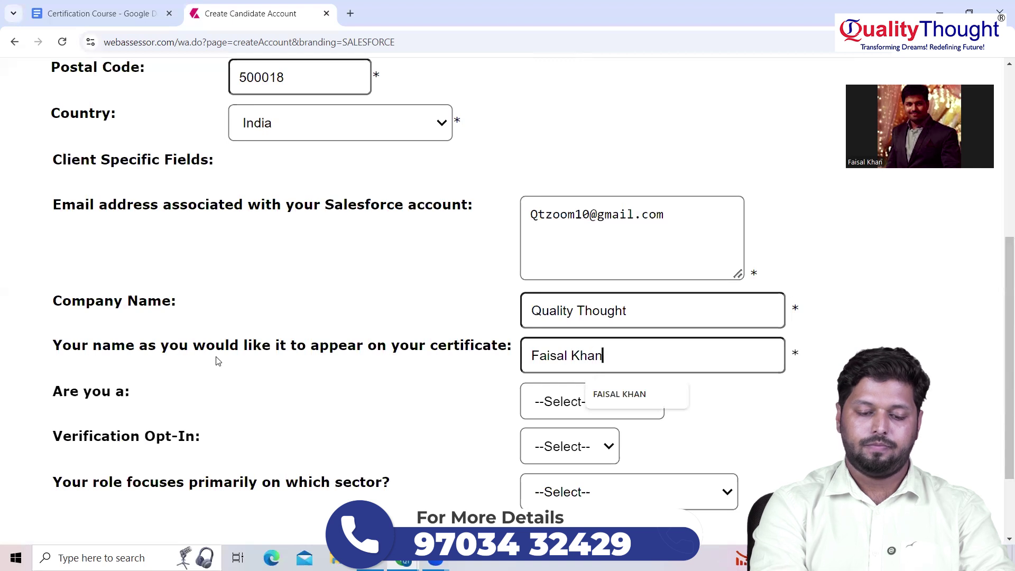
scroll(216, 360, "down", 1)
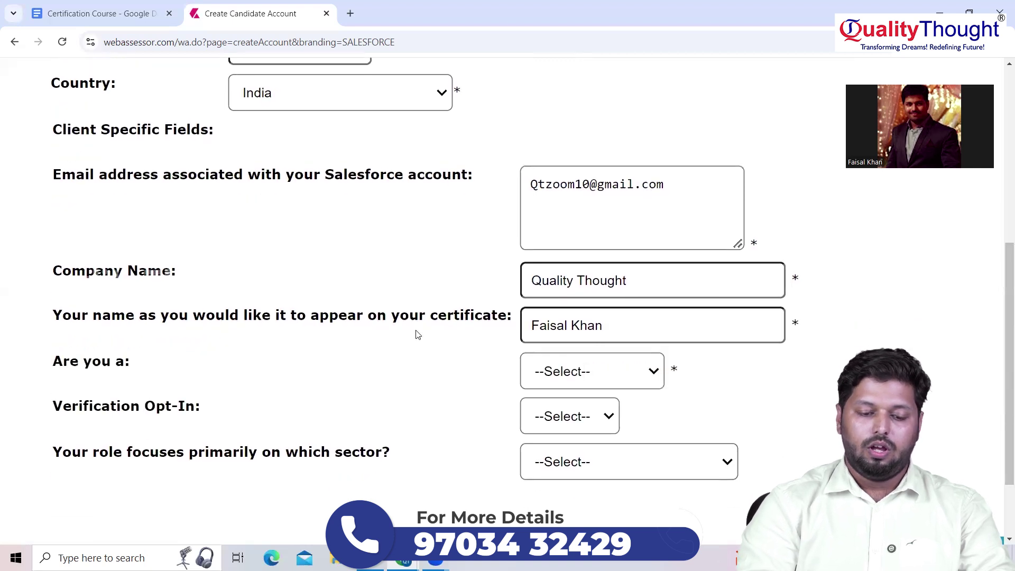
Choose SFDC Employee, Verification Opt-In Yes, and sector Private, then reset zoom to 100%.
left_click(581, 365)
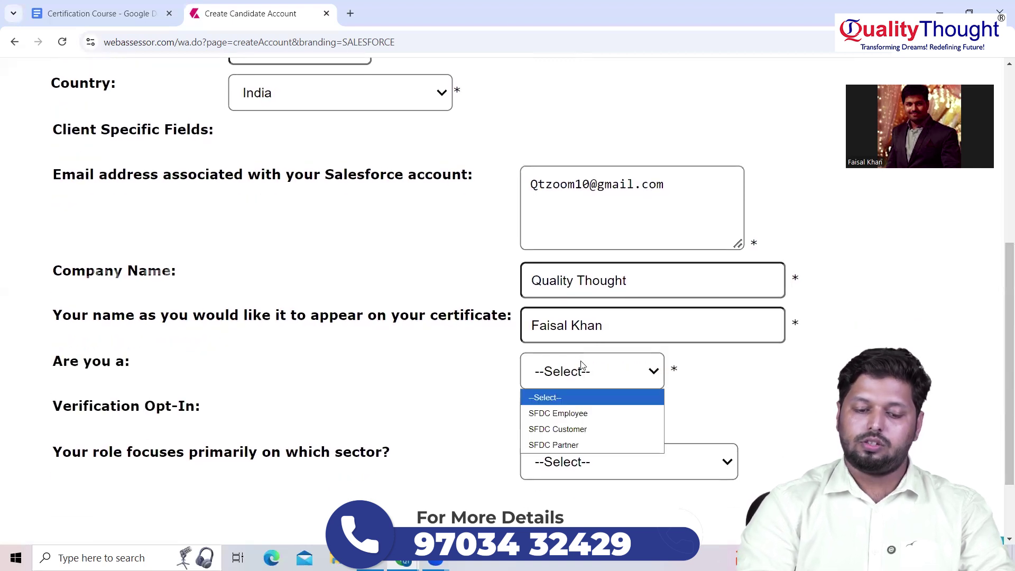
left_click(593, 414)
scroll(590, 418, "down", 3)
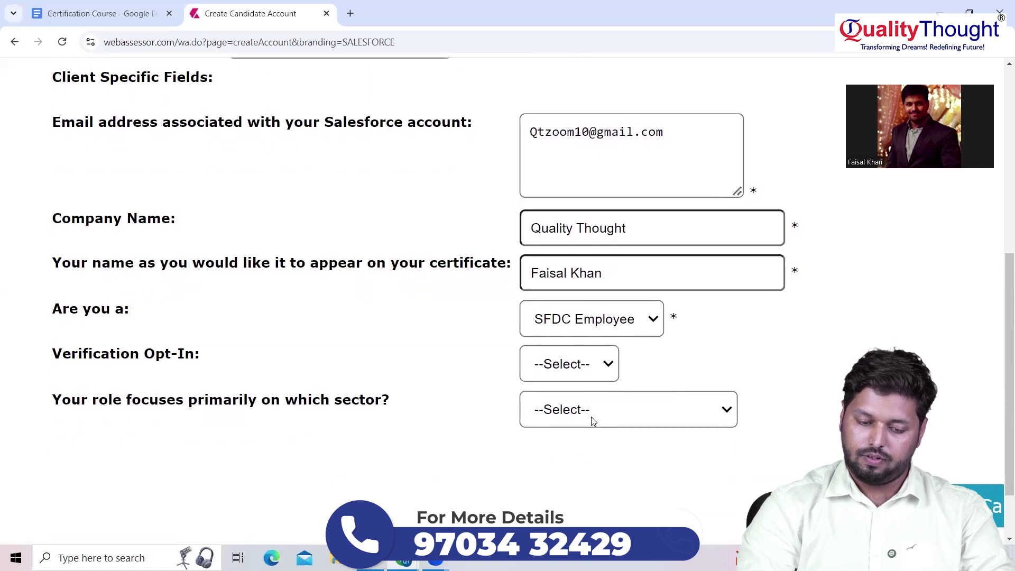
left_click(587, 342)
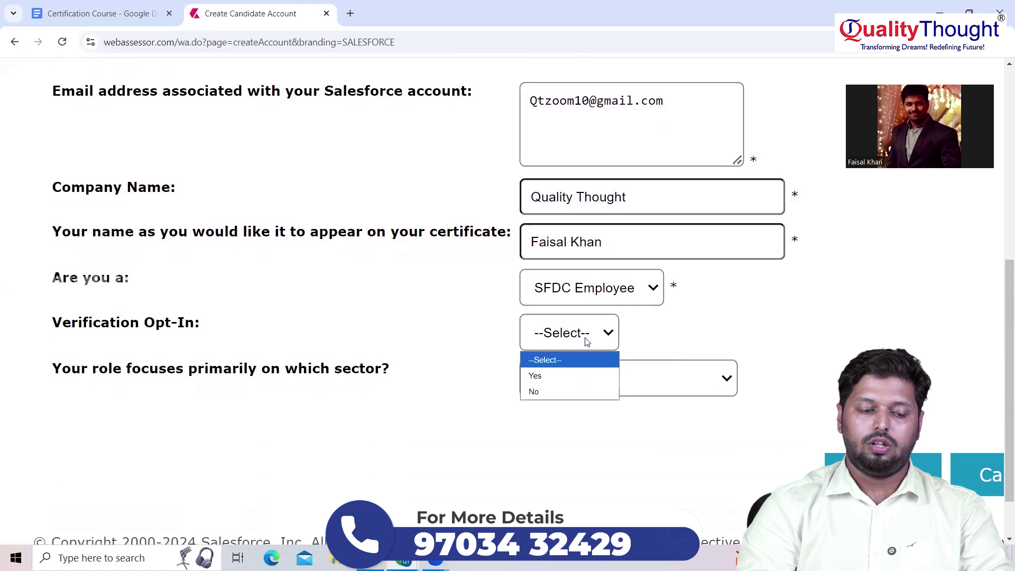
left_click(544, 371)
left_click(606, 386)
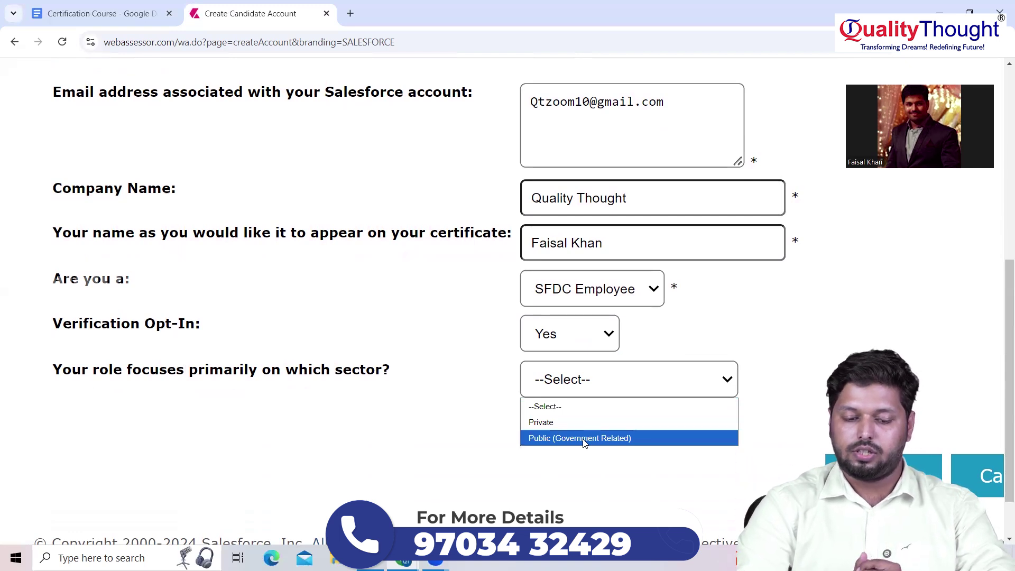
left_click(573, 423)
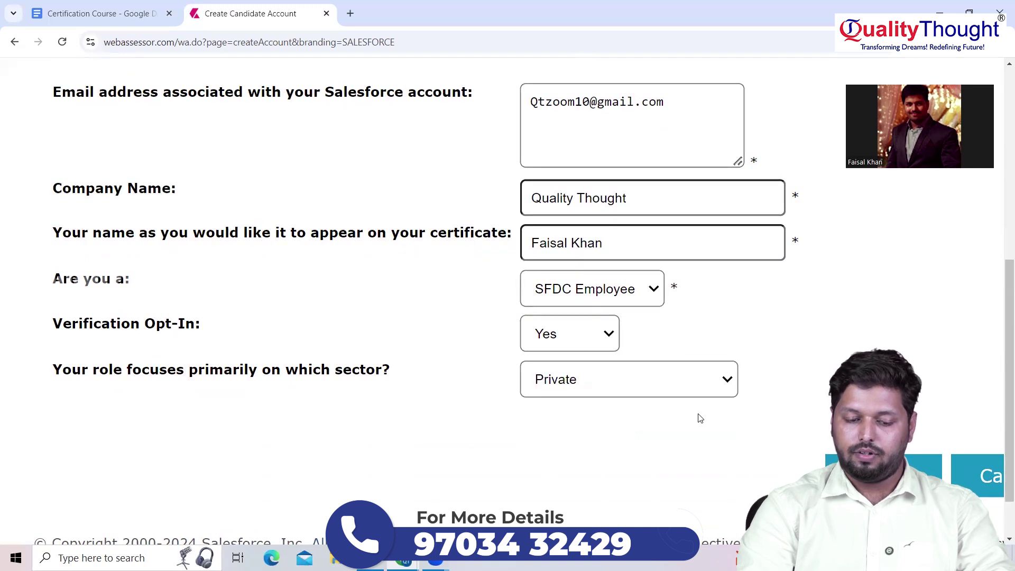
key("ctrl+0")
Save the form, let Chrome save the address, re-pick SFDC Employee, Yes, Private, and save again.
left_click(743, 500)
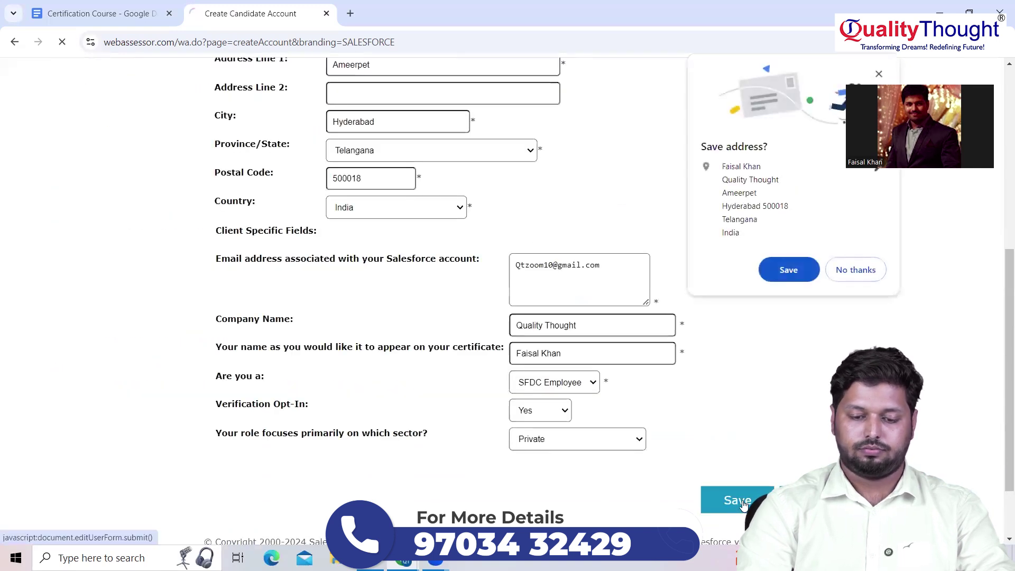
left_click(783, 270)
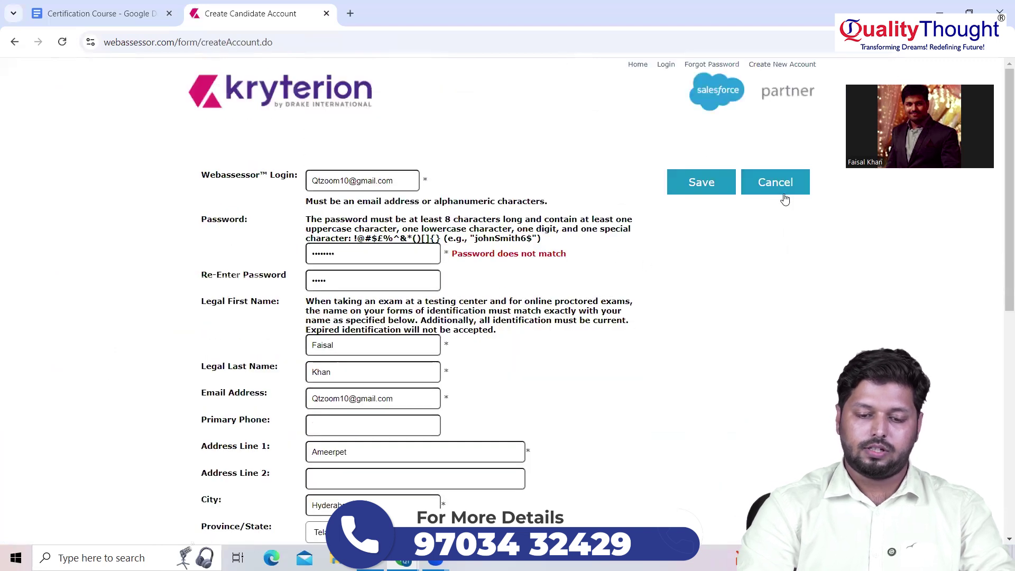
scroll(361, 254, "down", 8)
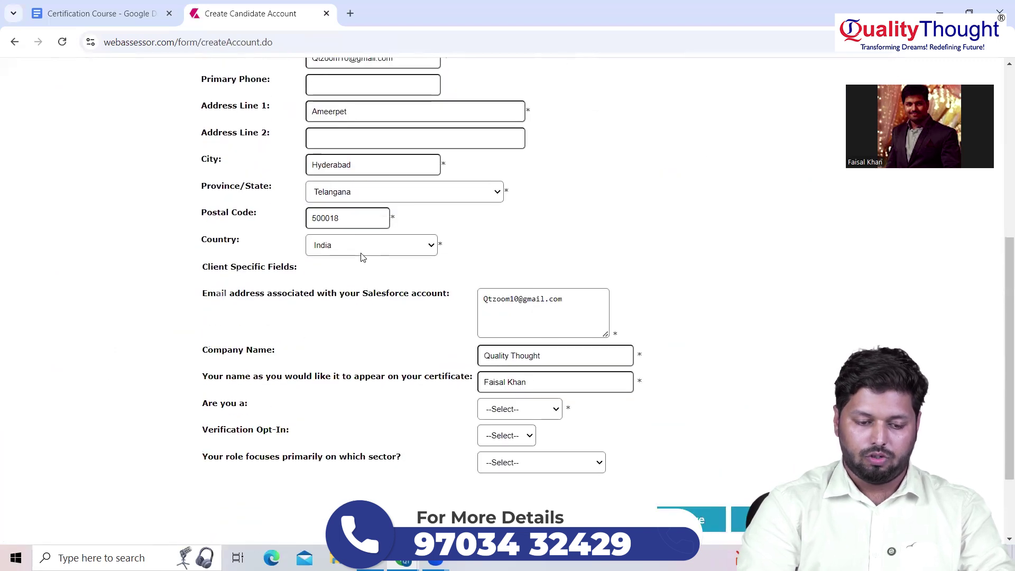
left_click(533, 305)
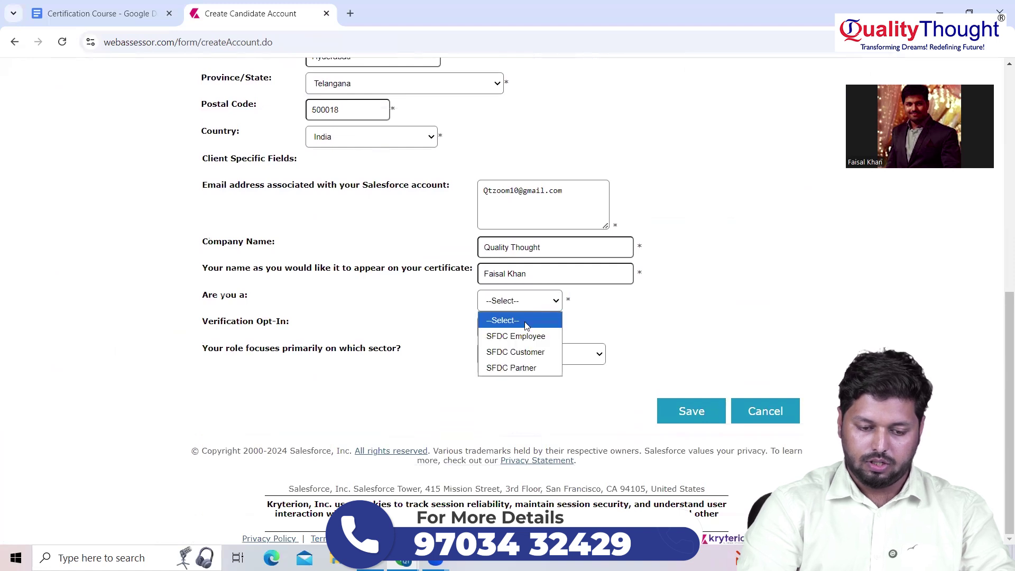
left_click(516, 336)
left_click(521, 332)
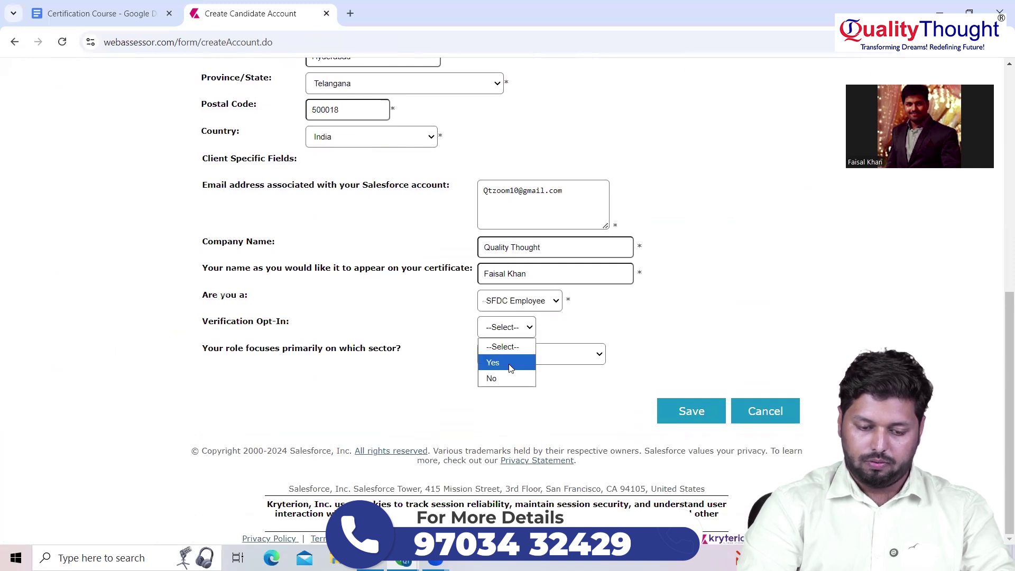
left_click(509, 363)
left_click(532, 355)
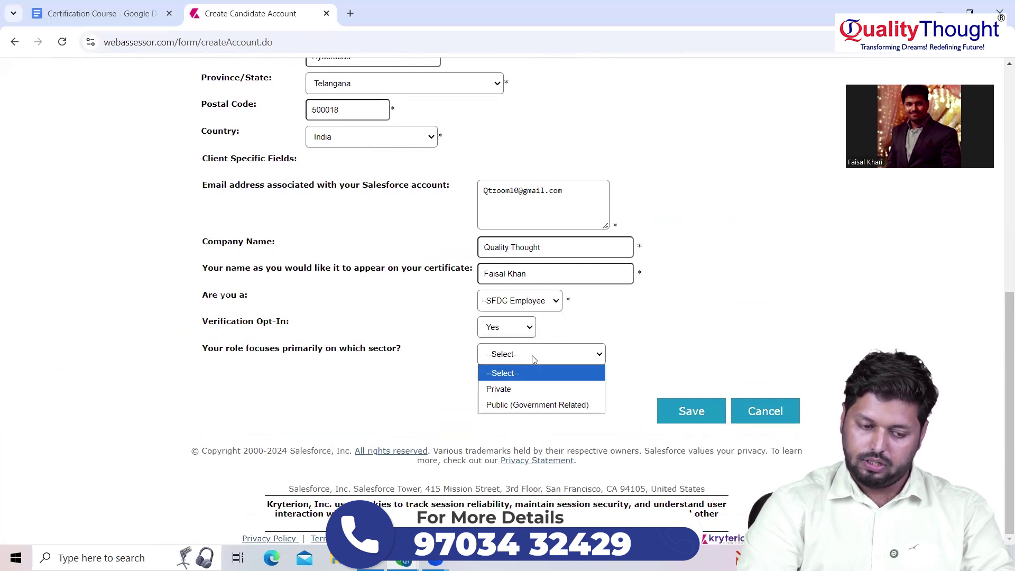
left_click(522, 390)
left_click(686, 417)
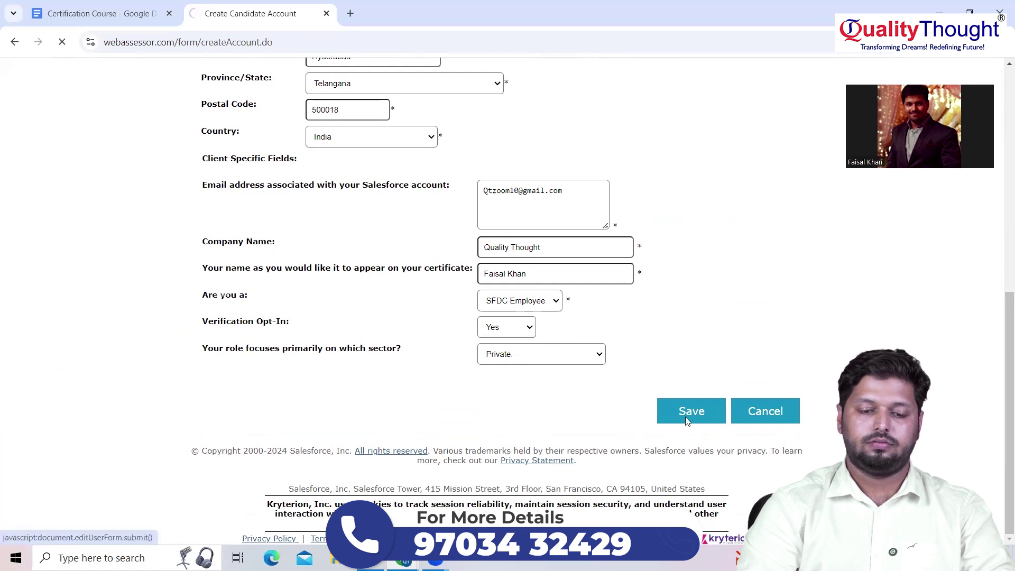
Select the whole value in the Login field flagged as already taken.
scroll(482, 175, "up", 5)
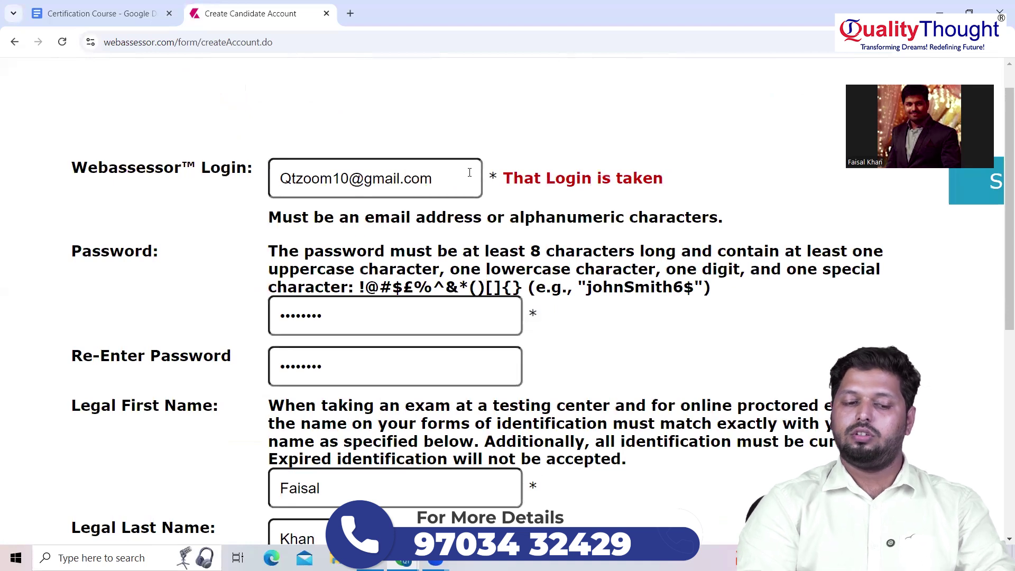
double_click(469, 172)
key("ctrl+a")
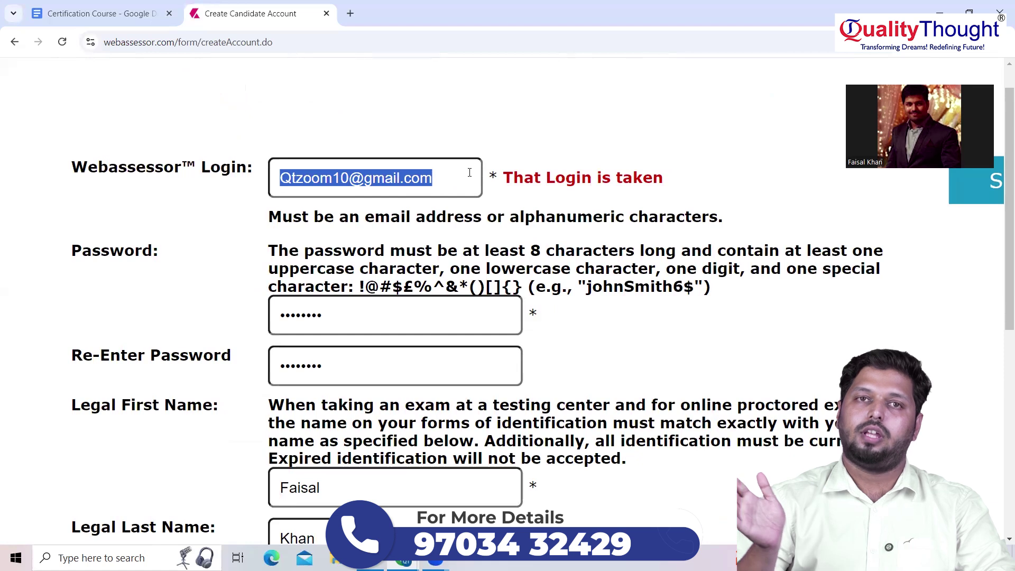
scroll(470, 172, "down", 1)
Cancel account creation and log in with the browser's saved login and password.
scroll(470, 172, "down", 3)
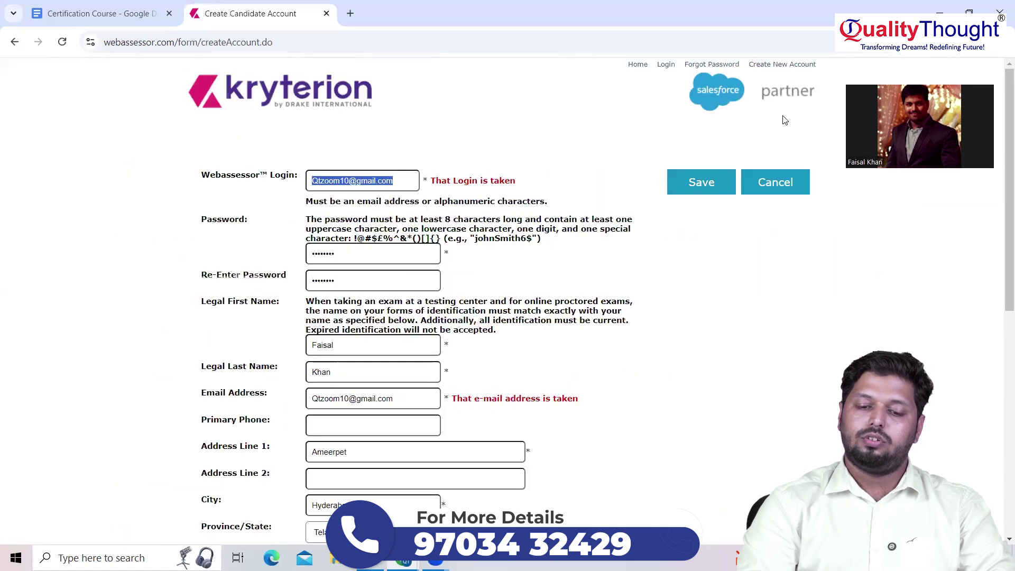
left_click(780, 183)
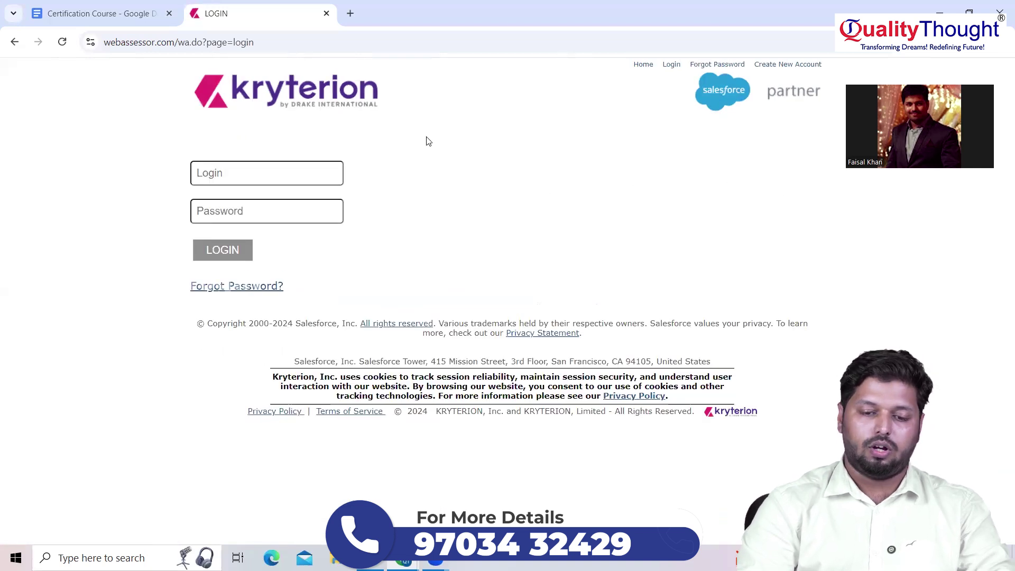
left_click(256, 177)
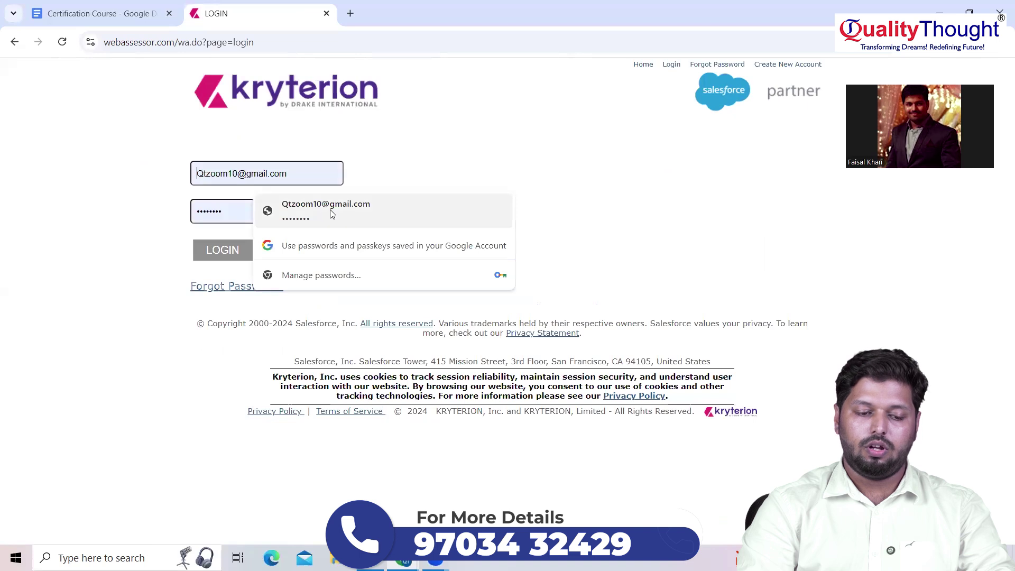
left_click(315, 206)
left_click(229, 249)
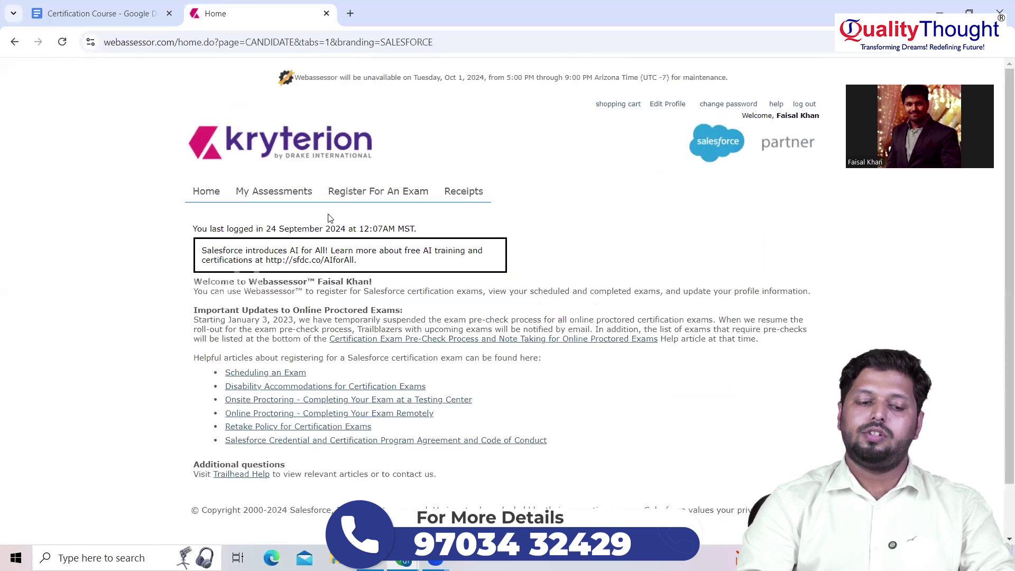
Register for Salesforce Certified AI Associate under Associate Exams, choosing Online Proctored delivery.
left_click(350, 193)
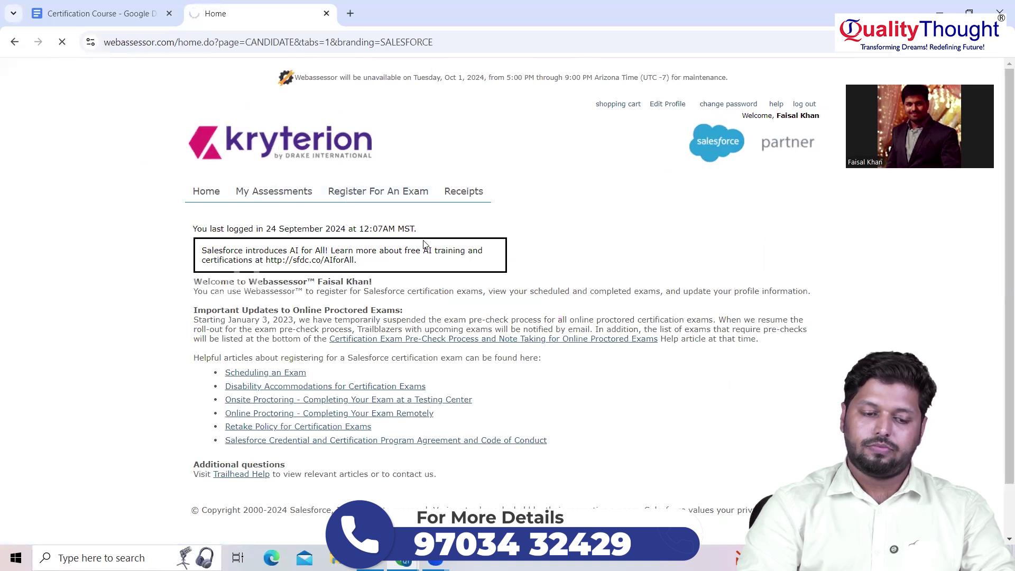
scroll(423, 241, "down", 5)
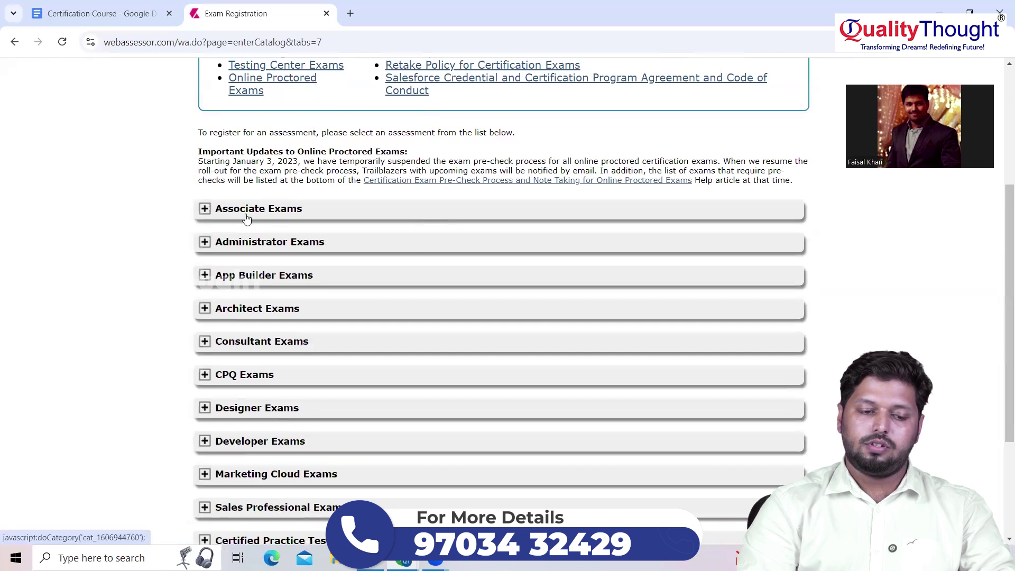
left_click(290, 211)
scroll(400, 279, "down", 1)
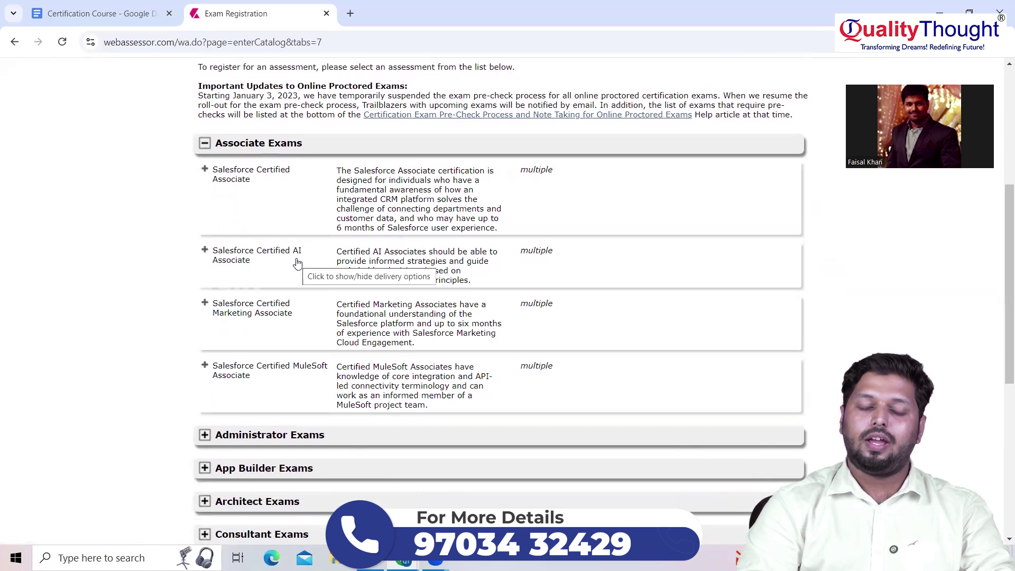
left_click(297, 263)
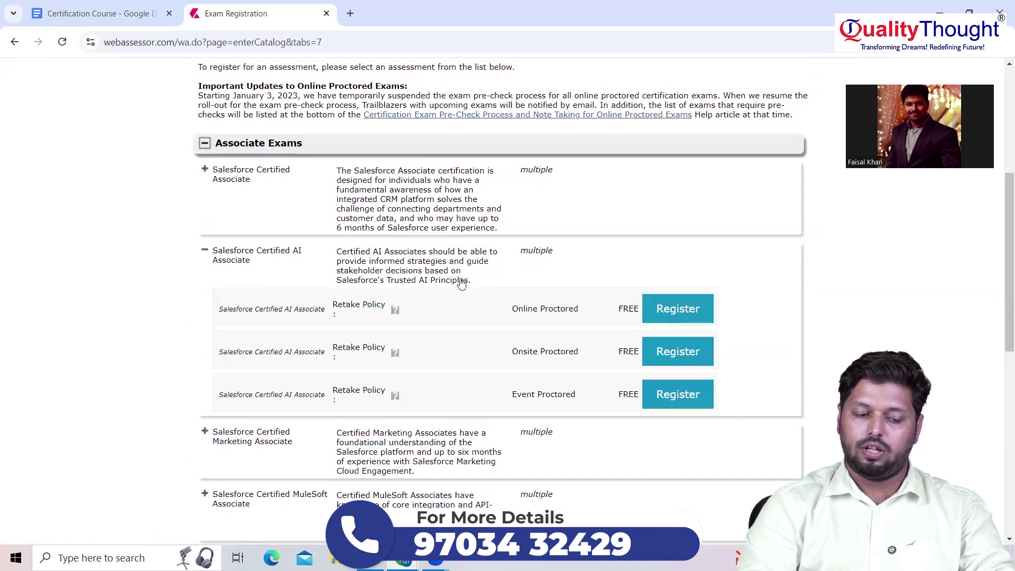
scroll(460, 281, "down", 1)
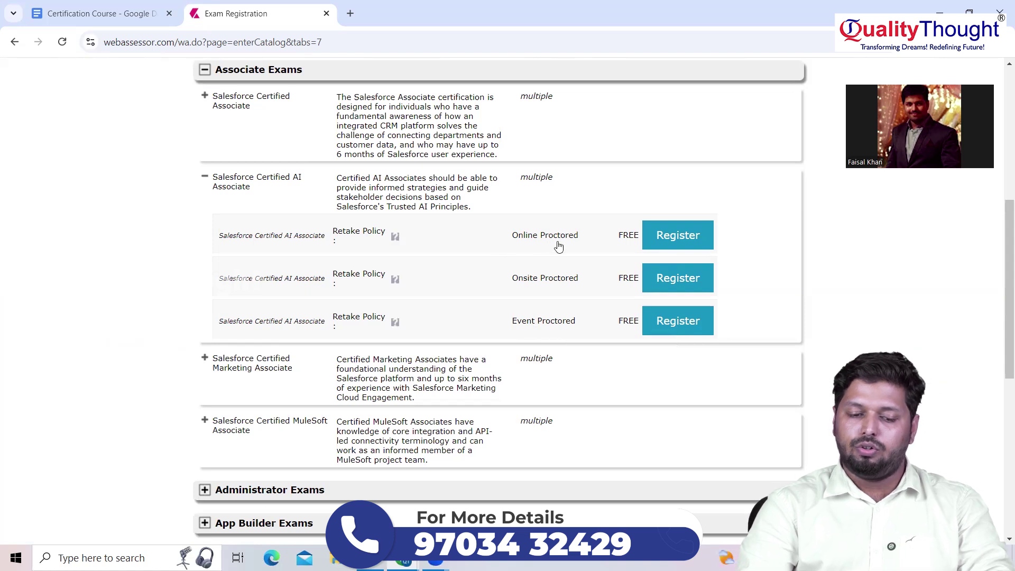
left_click(678, 235)
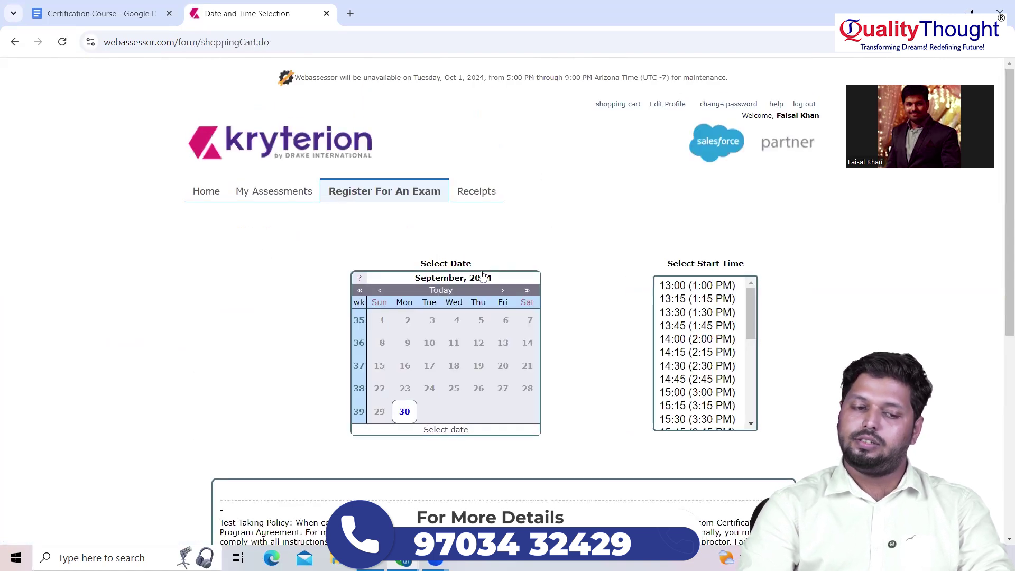
Pick October 11 on the calendar and set the start time to 19:00 (7:00 PM).
scroll(455, 309, "down", 2)
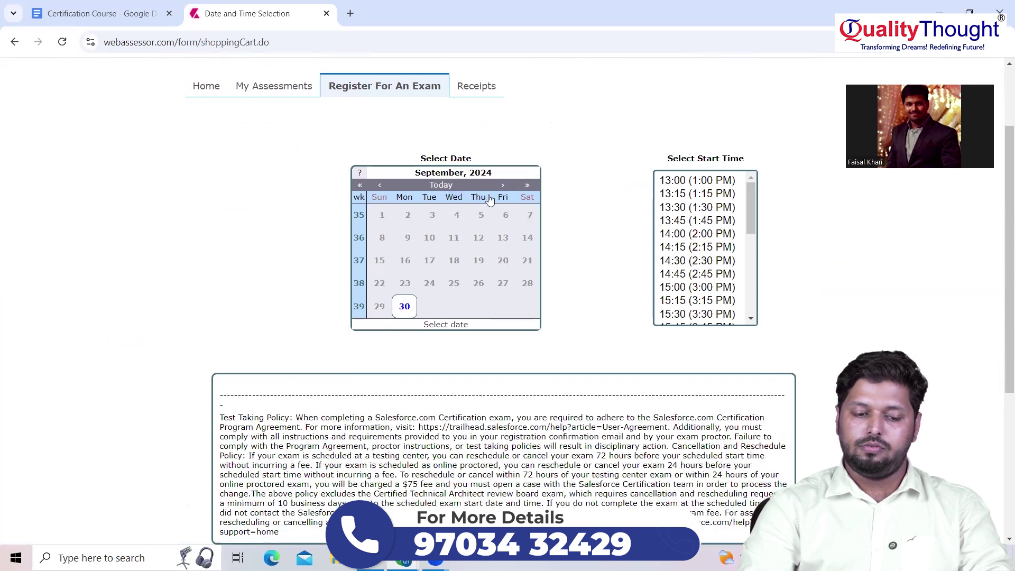
left_click(503, 185)
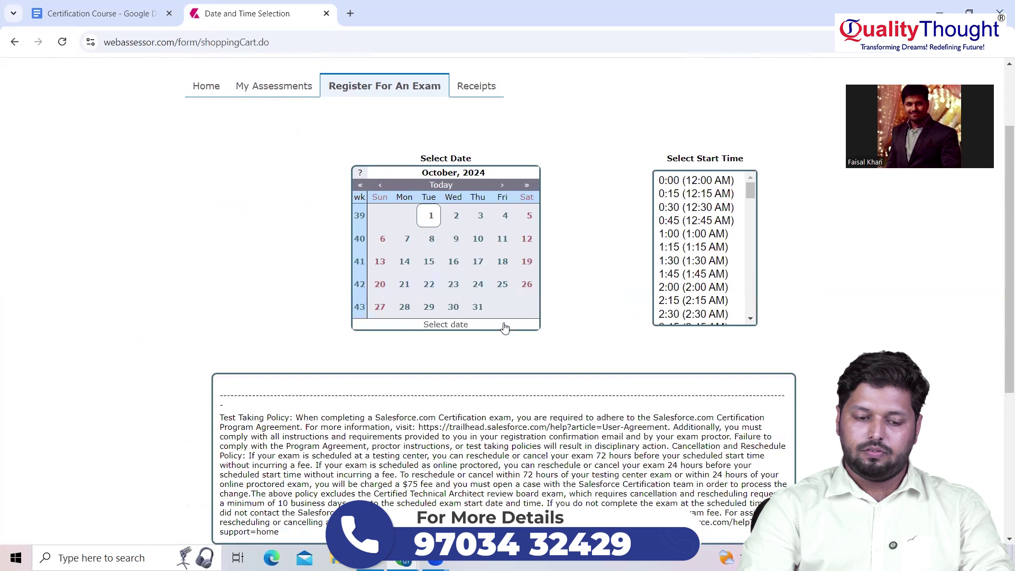
left_click(500, 243)
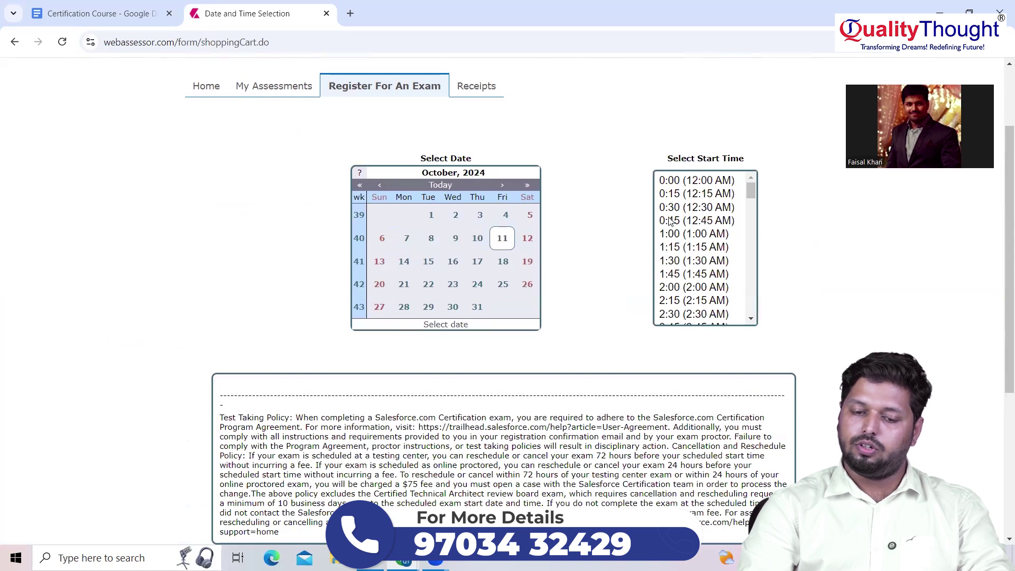
scroll(697, 253, "down", 4)
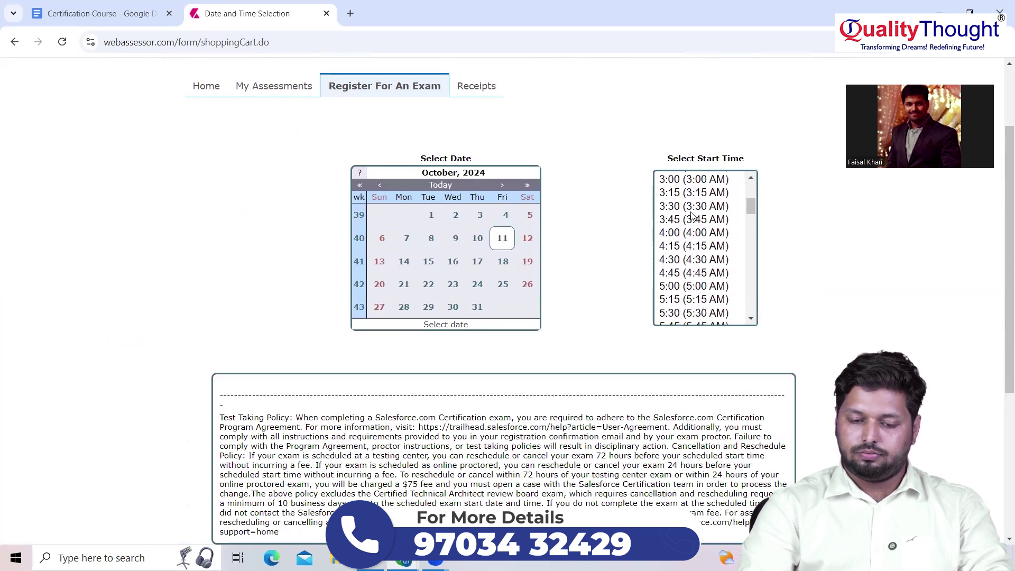
left_click(687, 207)
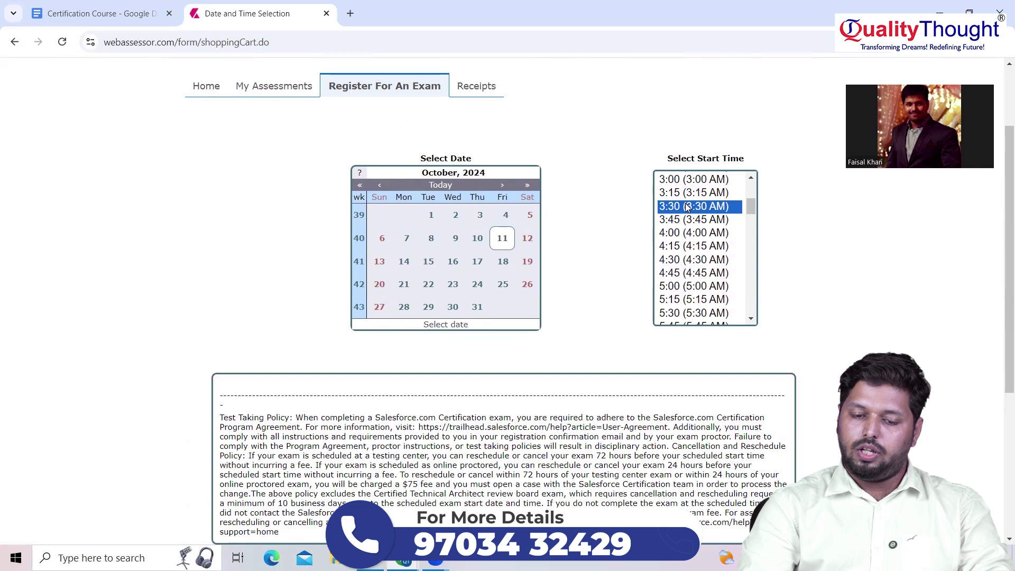
scroll(687, 207, "down", 19)
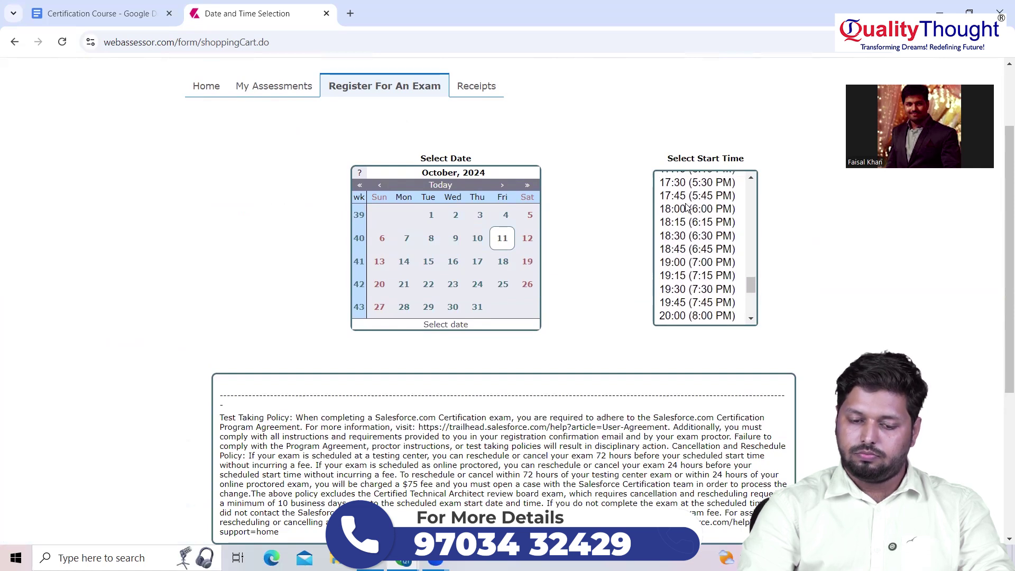
scroll(687, 233, "down", 1)
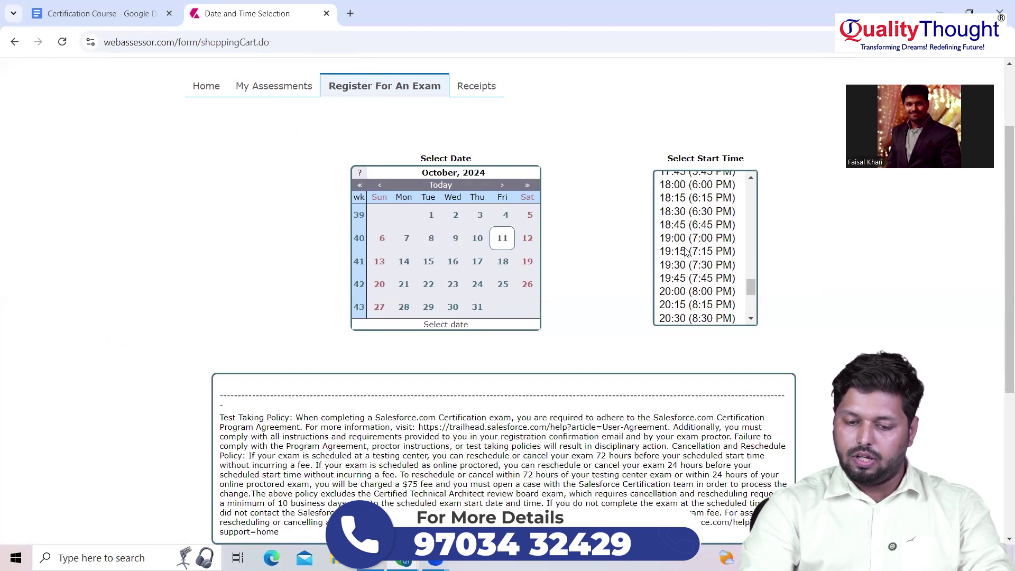
scroll(686, 252, "up", 1)
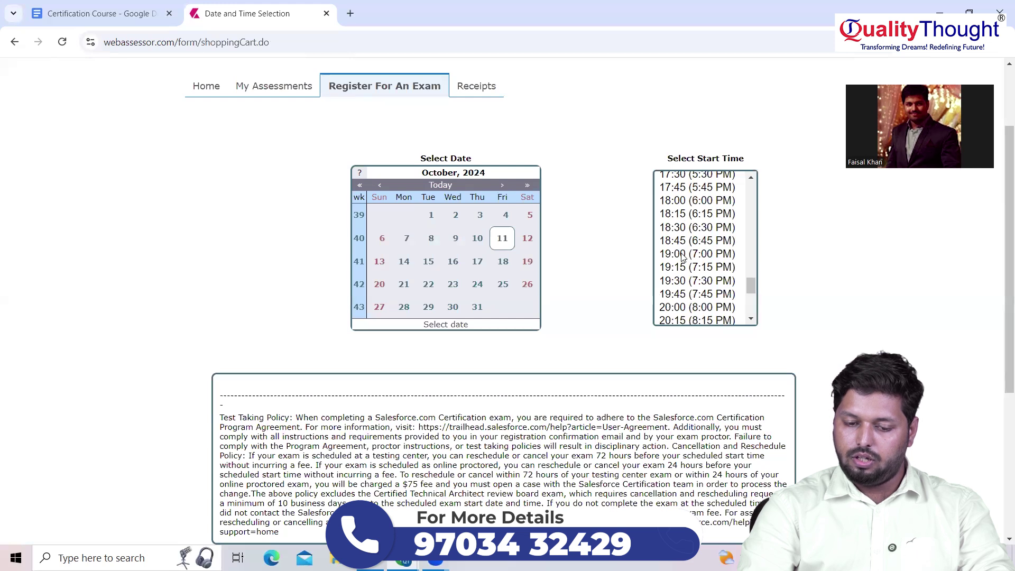
left_click(682, 256)
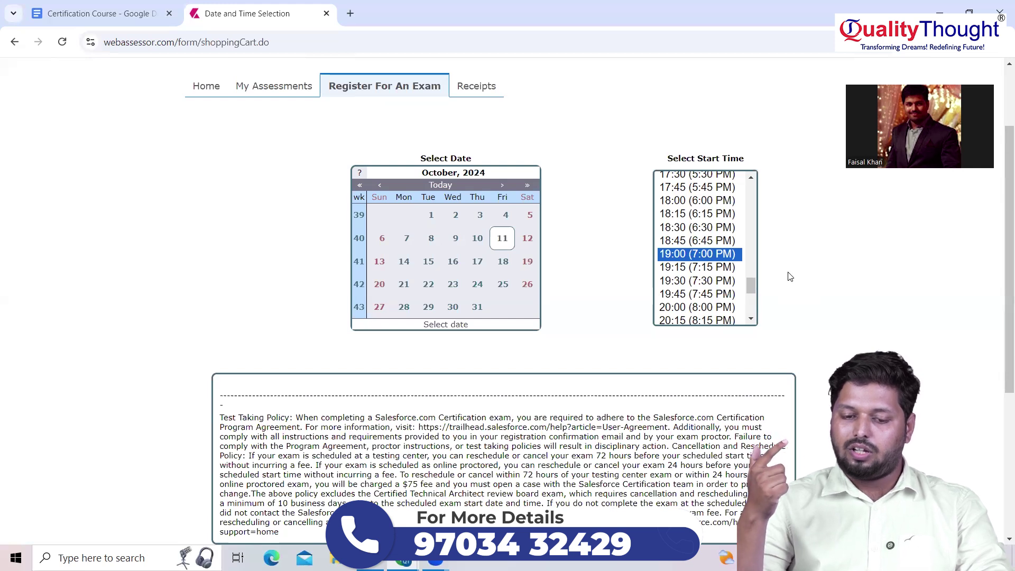
Confirm Friday 11 October, accept the test-taking policy, and submit the slot.
scroll(790, 276, "down", 1)
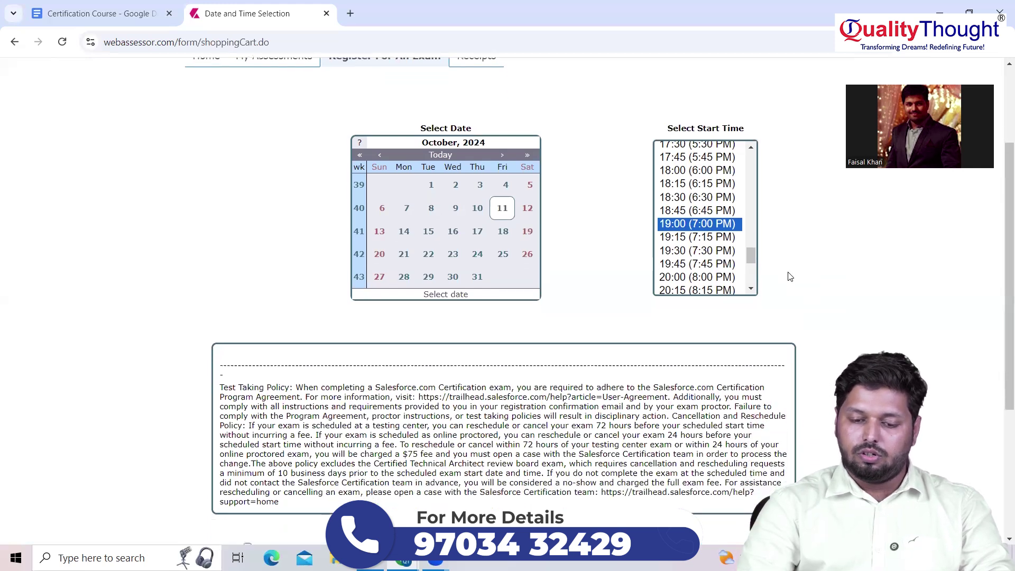
scroll(790, 276, "down", 1)
scroll(495, 306, "up", 1)
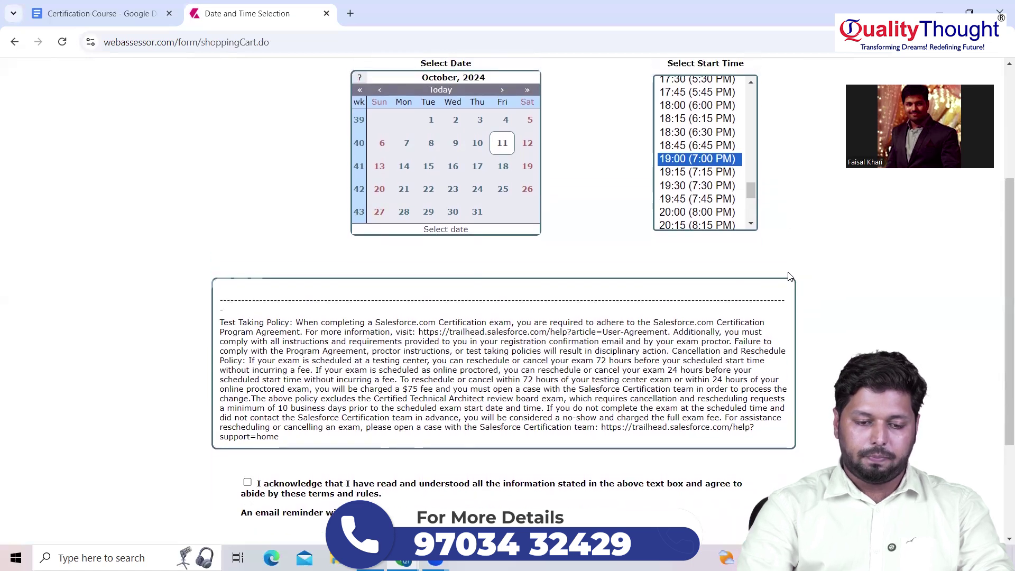
scroll(495, 306, "down", 2)
scroll(267, 364, "up", 2)
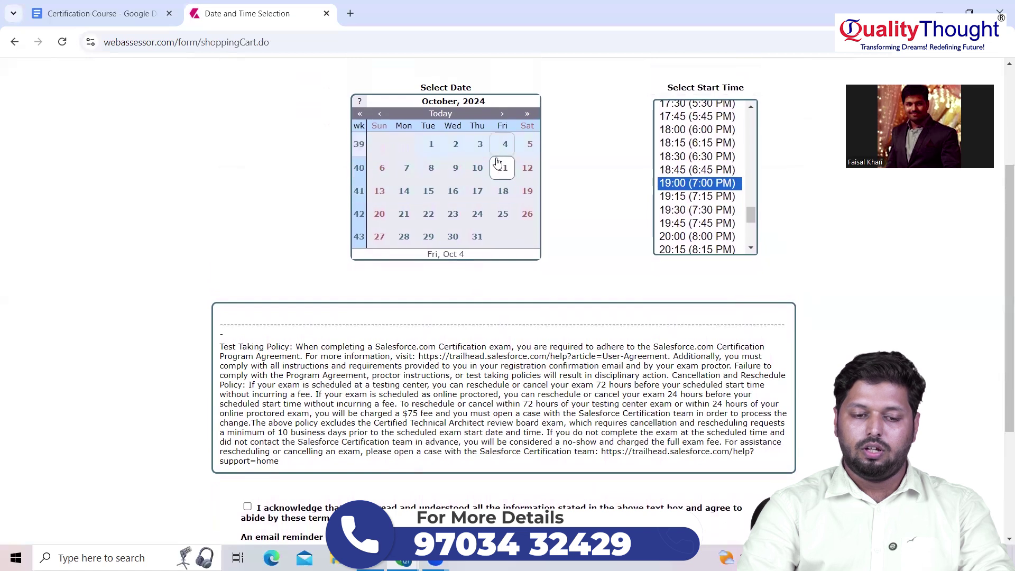
left_click(502, 179)
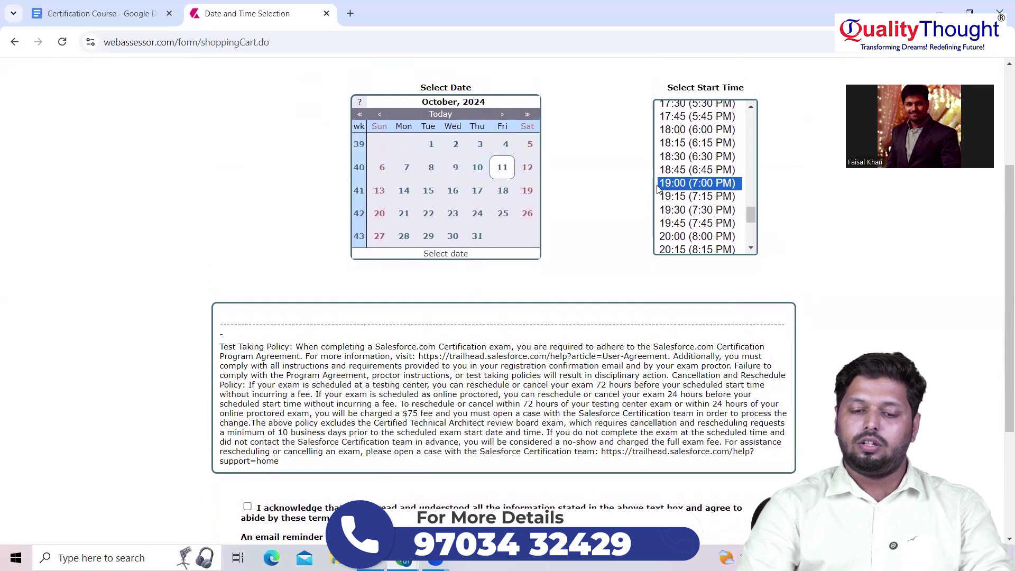
scroll(582, 190, "down", 3)
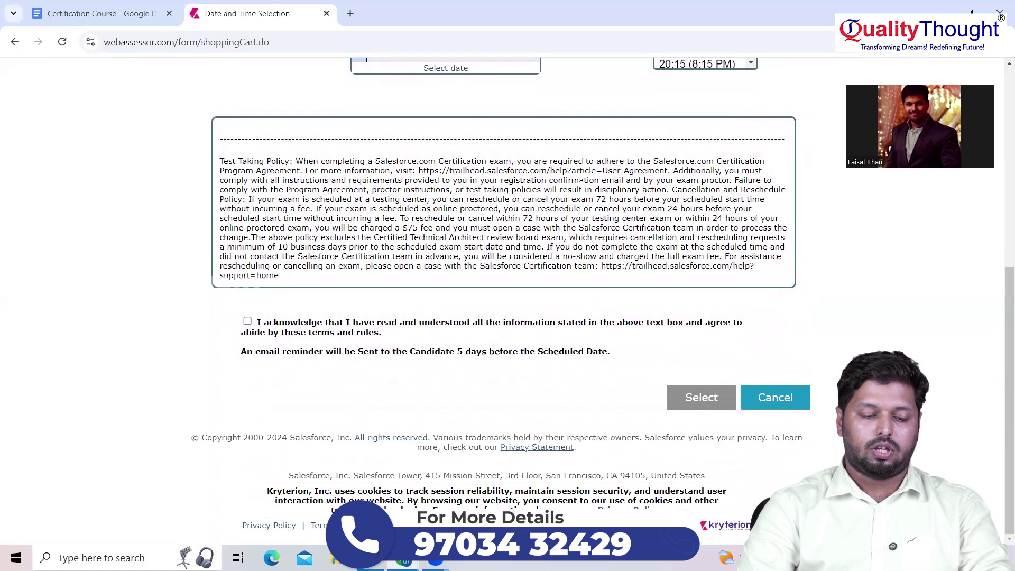
left_click(248, 321)
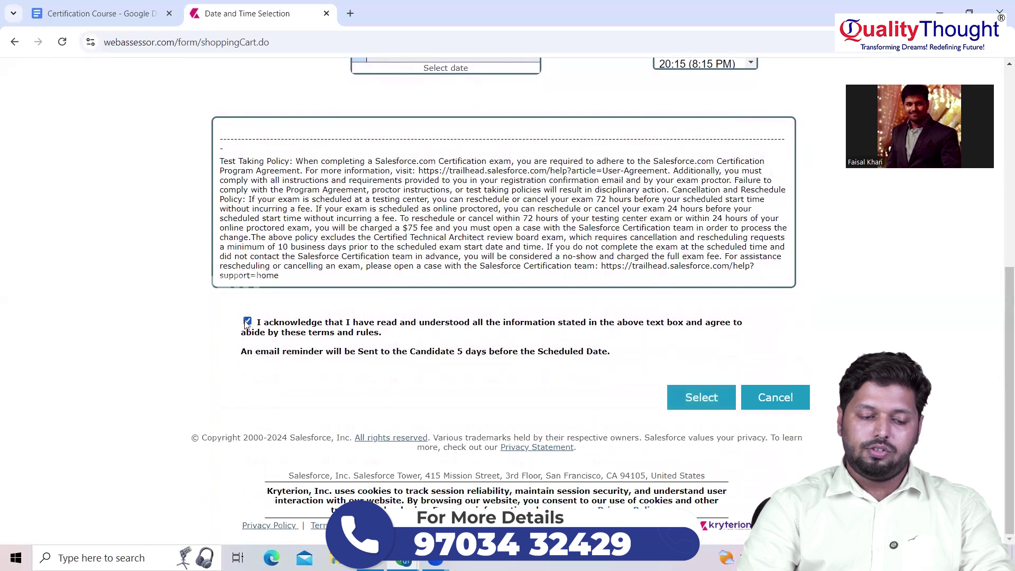
left_click(704, 402)
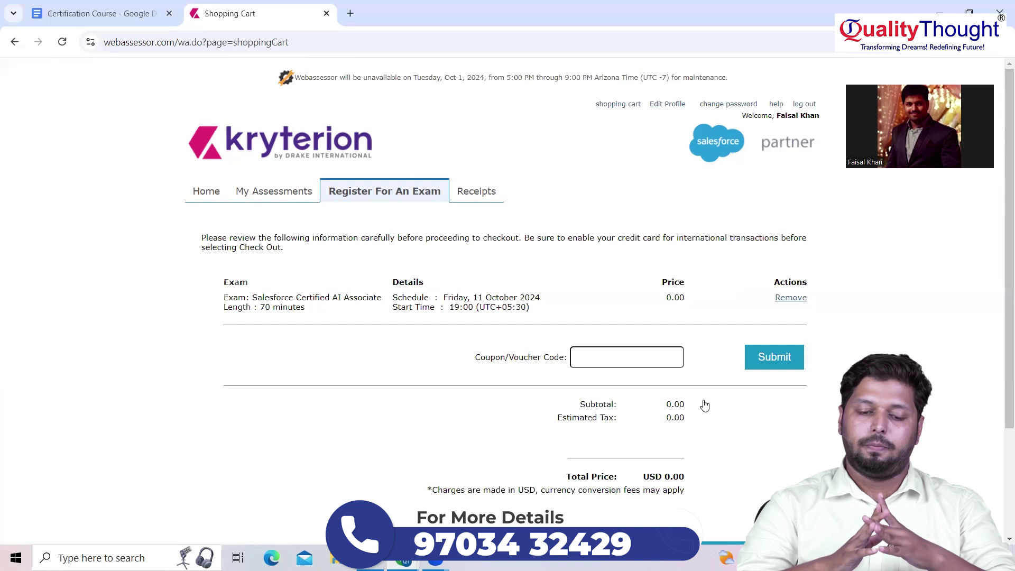
Check out the USD 0.00 AI Associate exam and exit and close the feedback survey.
scroll(705, 405, "down", 3)
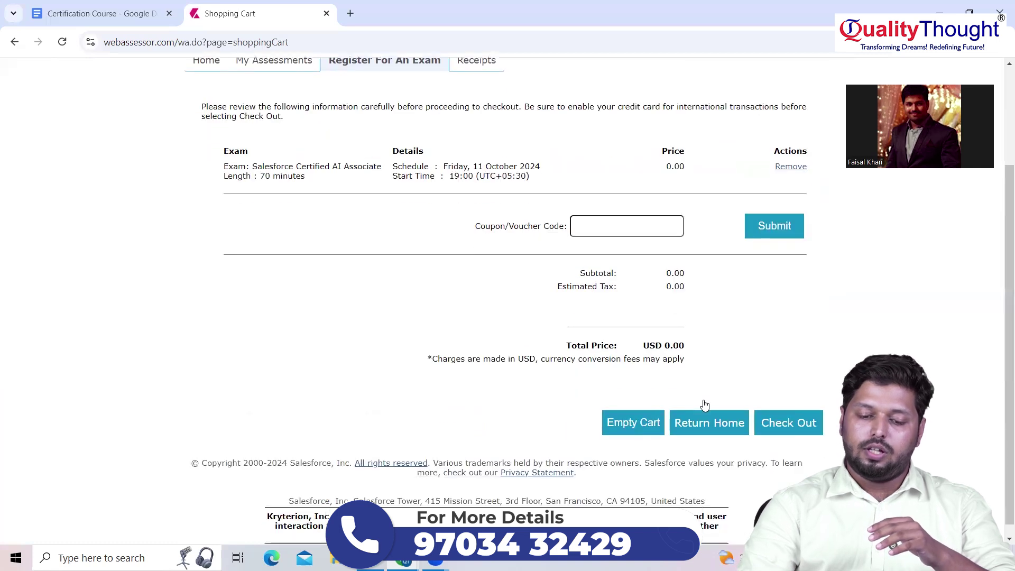
left_click(788, 425)
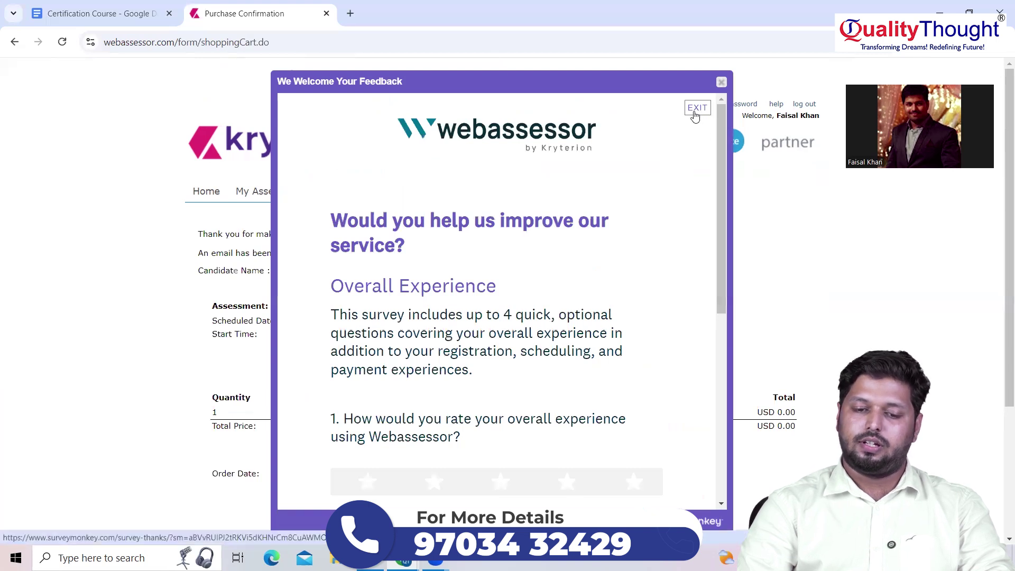
left_click(696, 115)
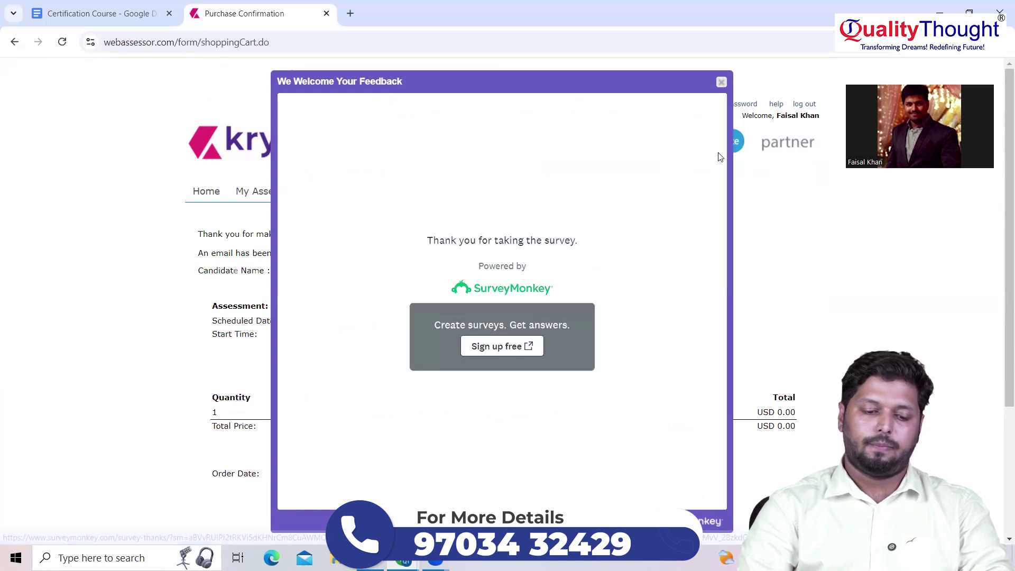
left_click(721, 83)
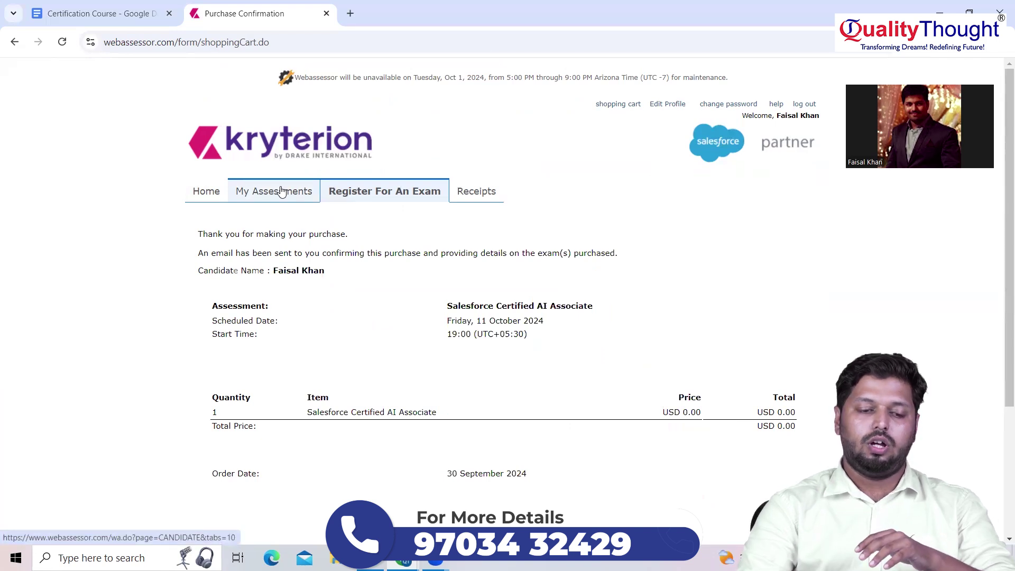
Open My Assessments, choose Not now for the secure-browser update, and check the 11 October Online Proctored entry.
left_click(284, 194)
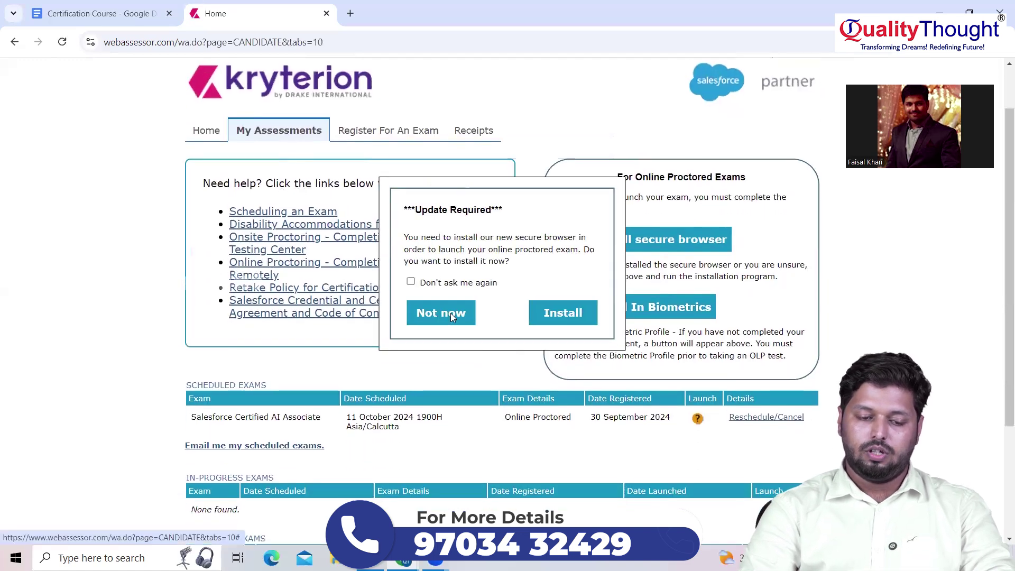
left_click(451, 313)
scroll(358, 371, "down", 4)
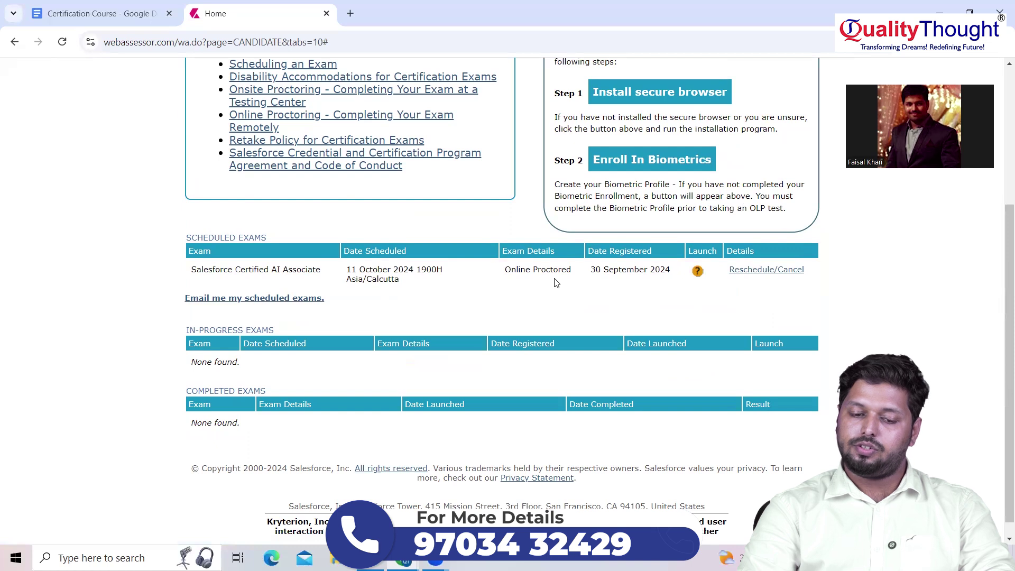
left_click_drag(502, 277, 574, 281)
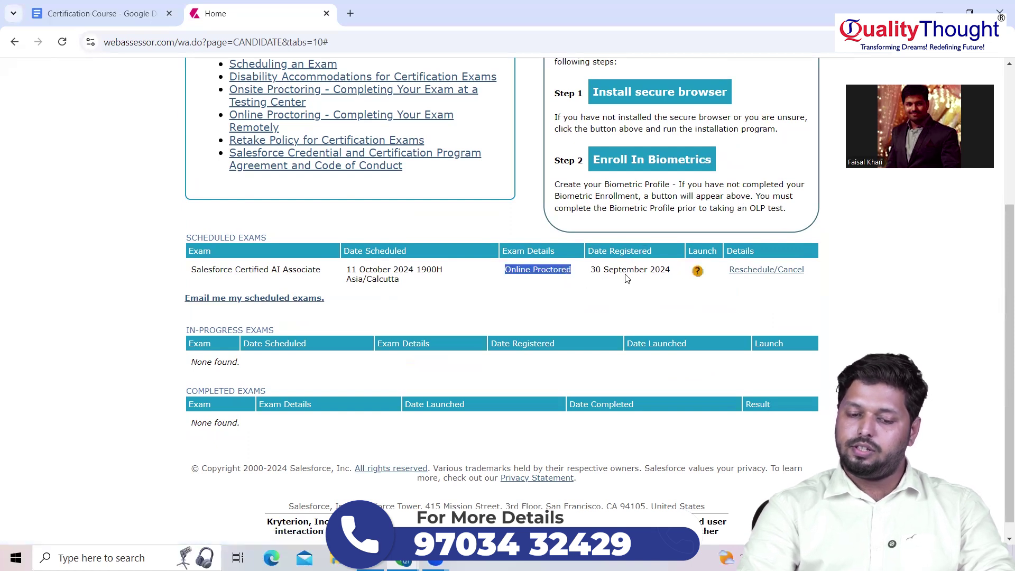
mouse_move(697, 275)
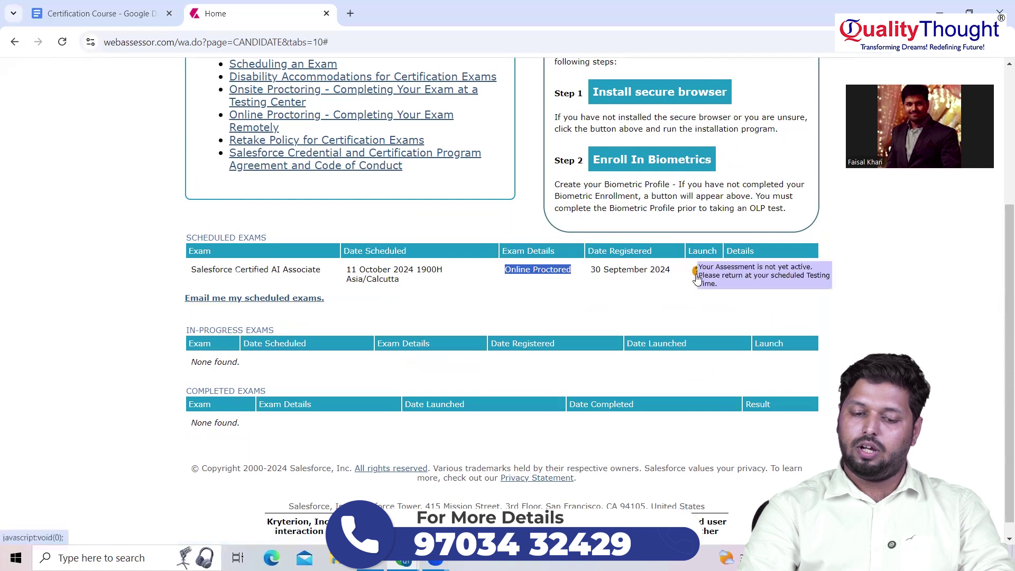
scroll(697, 275, "up", 5, "ctrl")
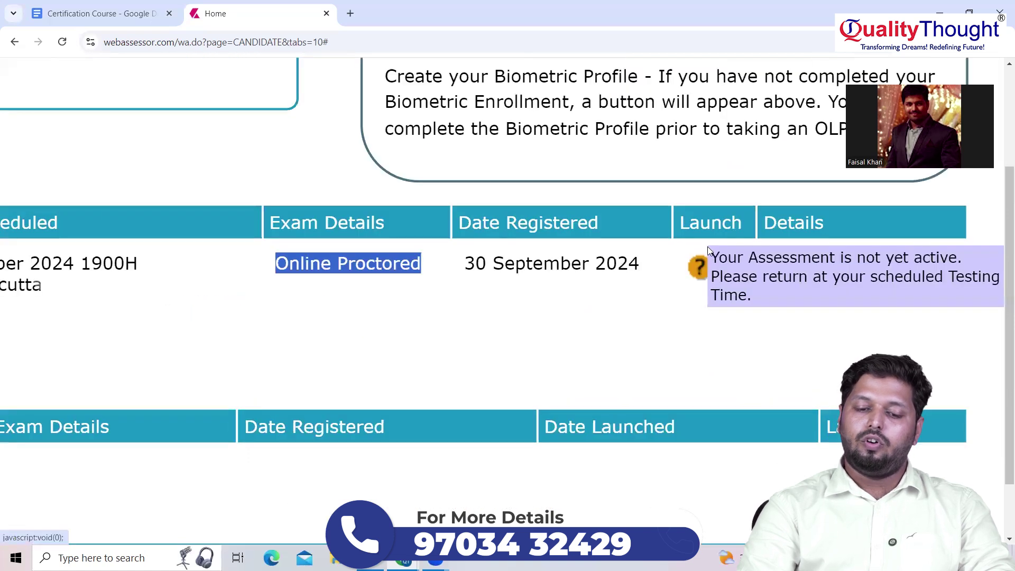
scroll(713, 274, "down", 4, "ctrl")
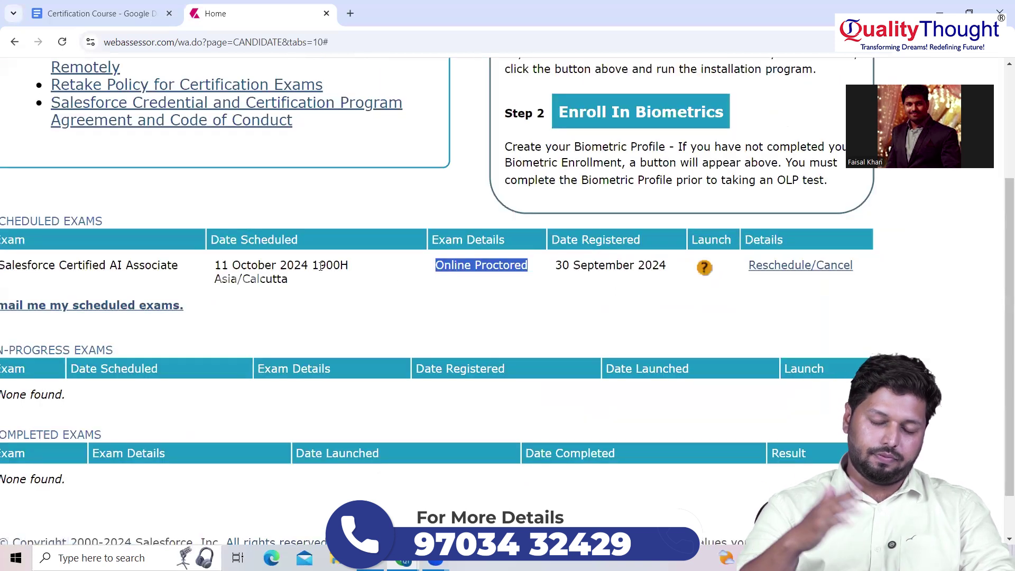
scroll(343, 321, "down", 1, "ctrl")
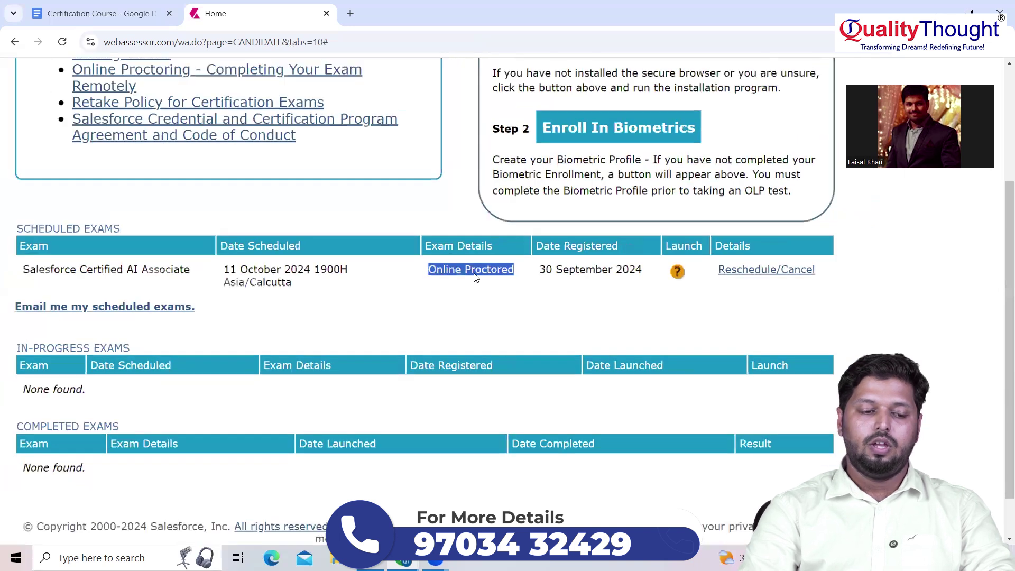
scroll(475, 277, "down", 1, "ctrl")
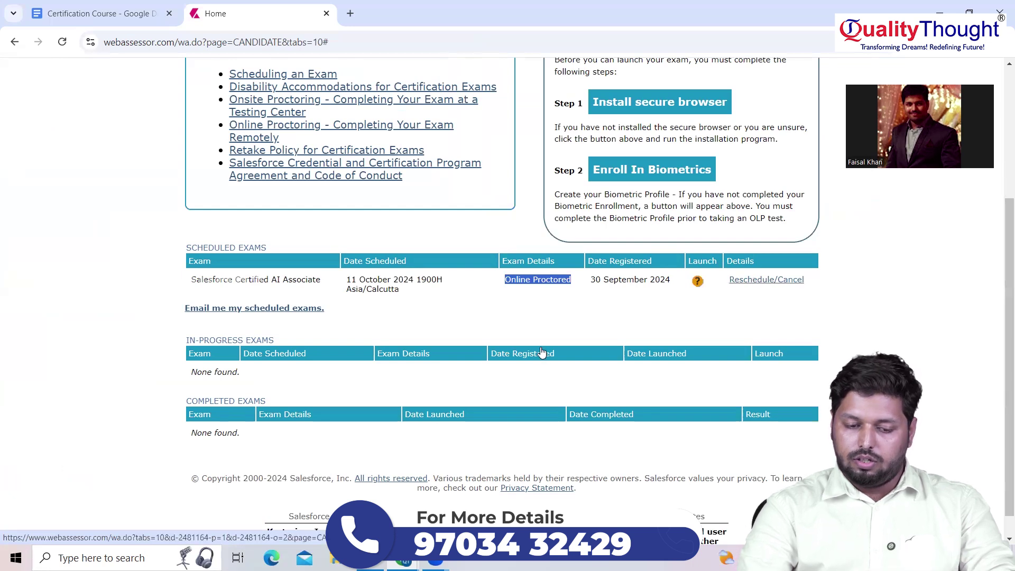
left_click(544, 290)
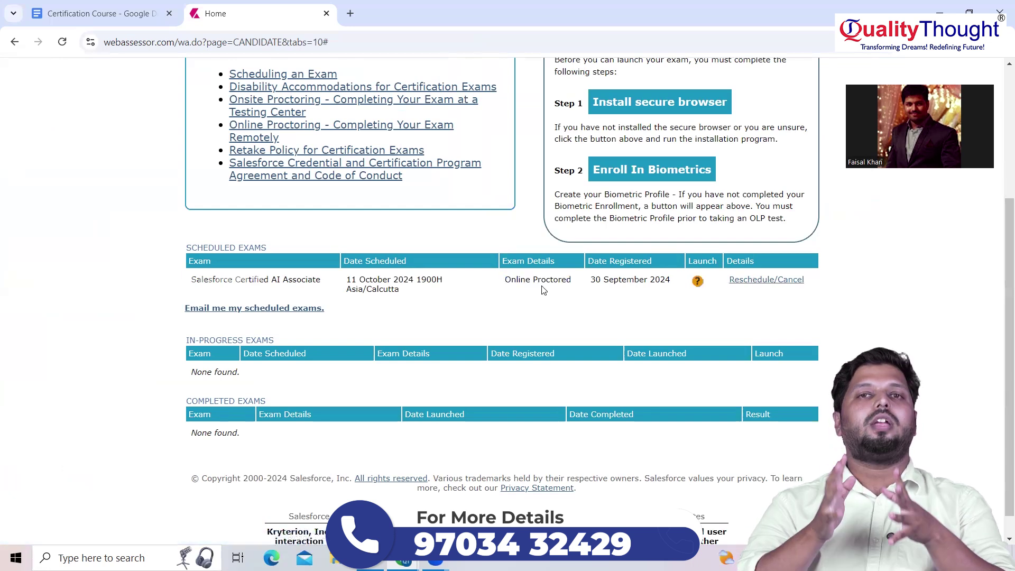